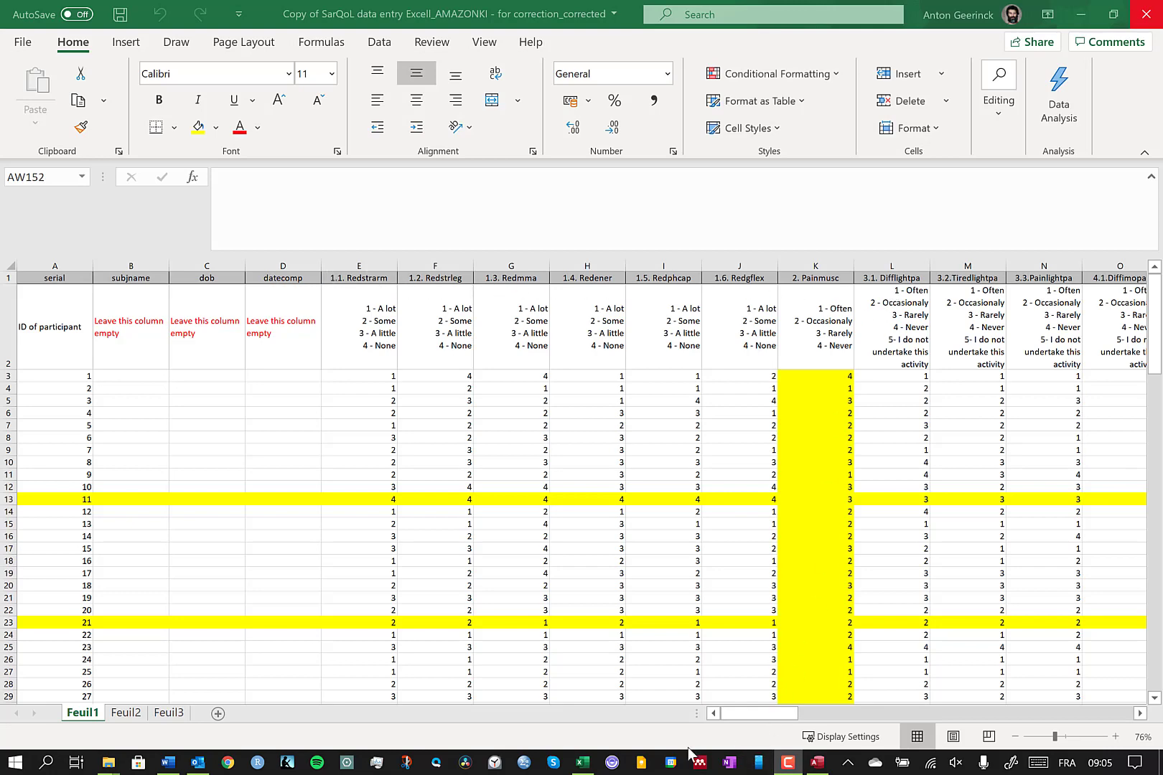
Switch to the SarQoL Access database, open the DPA1 table and try to copy its empty datasheet
{"action": "left_click", "coordinate": [817, 762]}
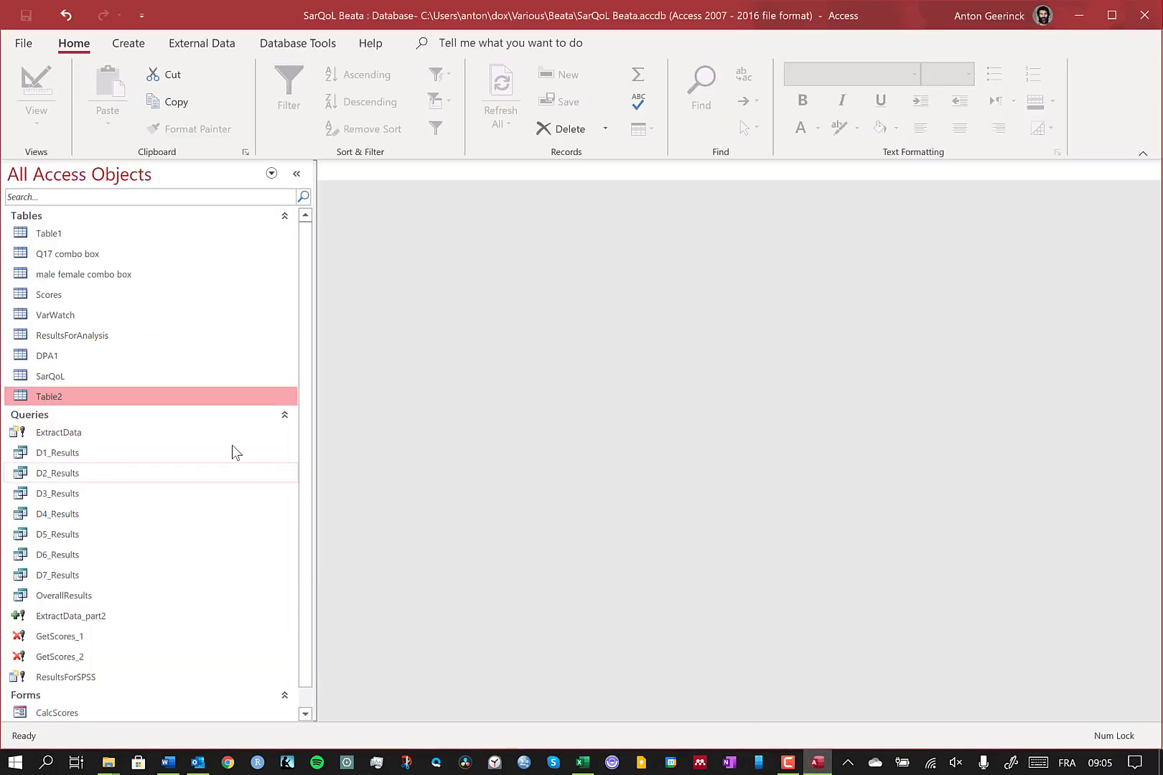
{"action": "double_click", "coordinate": [39, 355]}
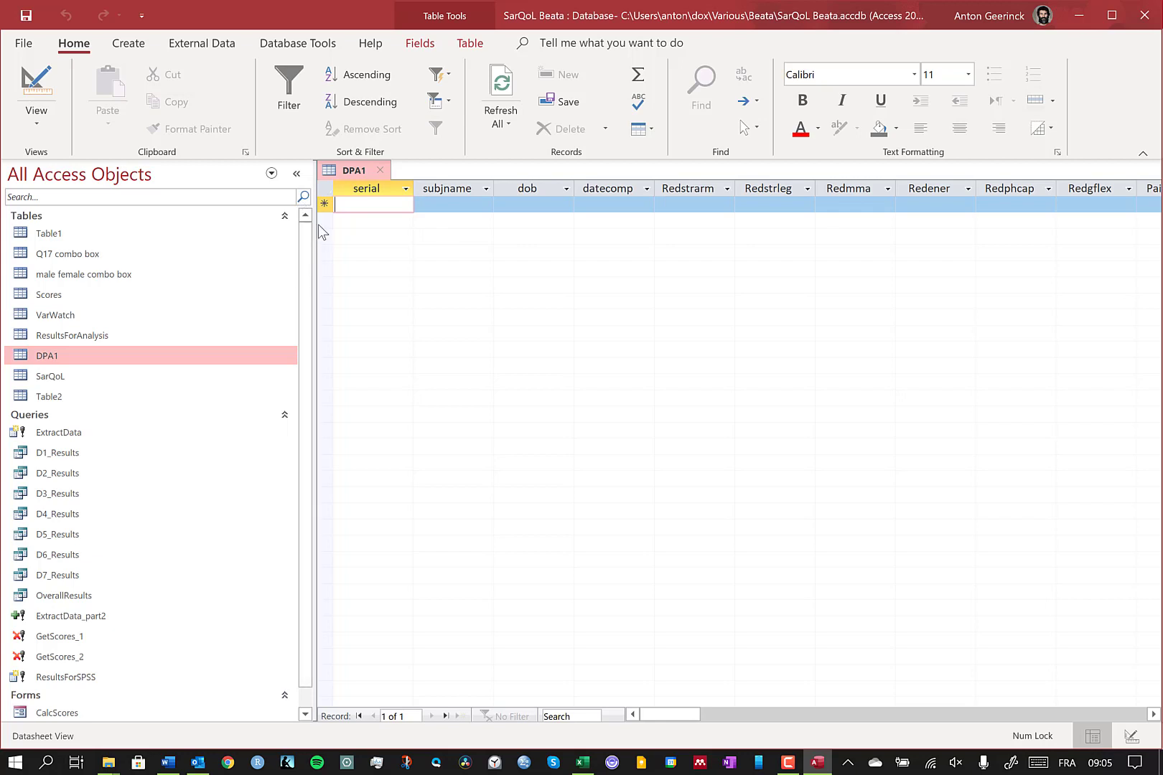
{"action": "left_click", "coordinate": [327, 188]}
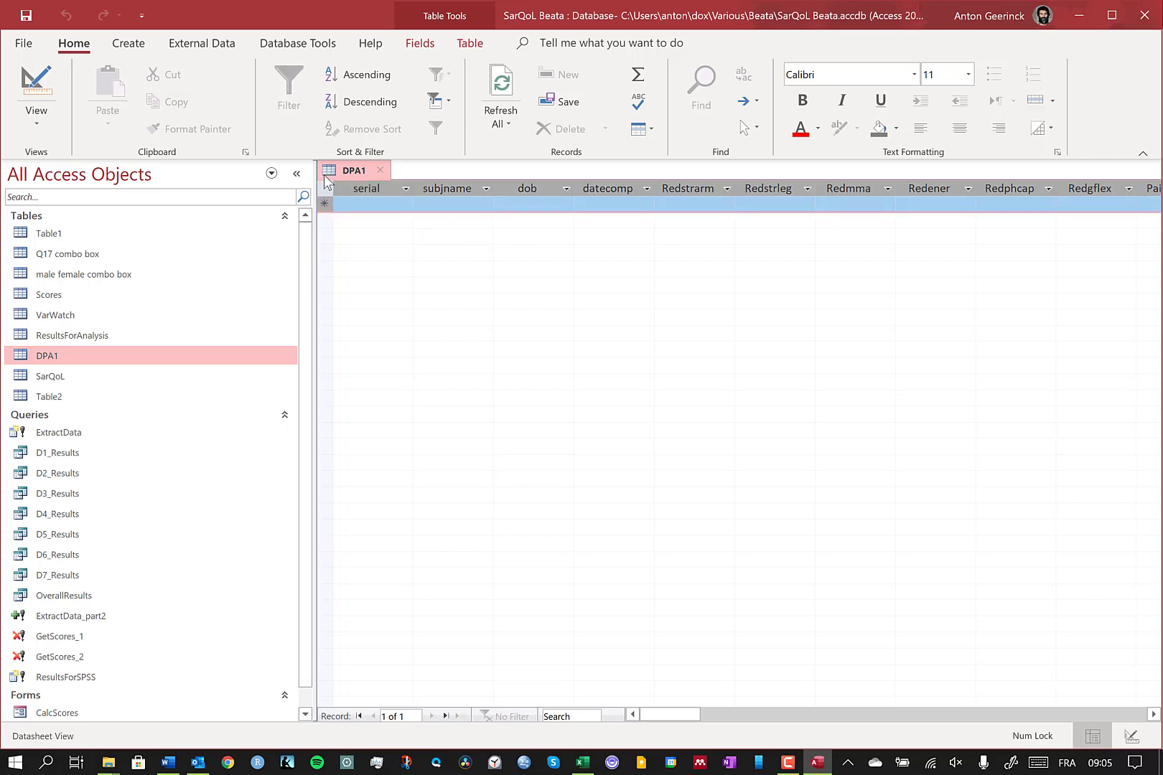
{"action": "right_click", "coordinate": [324, 187]}
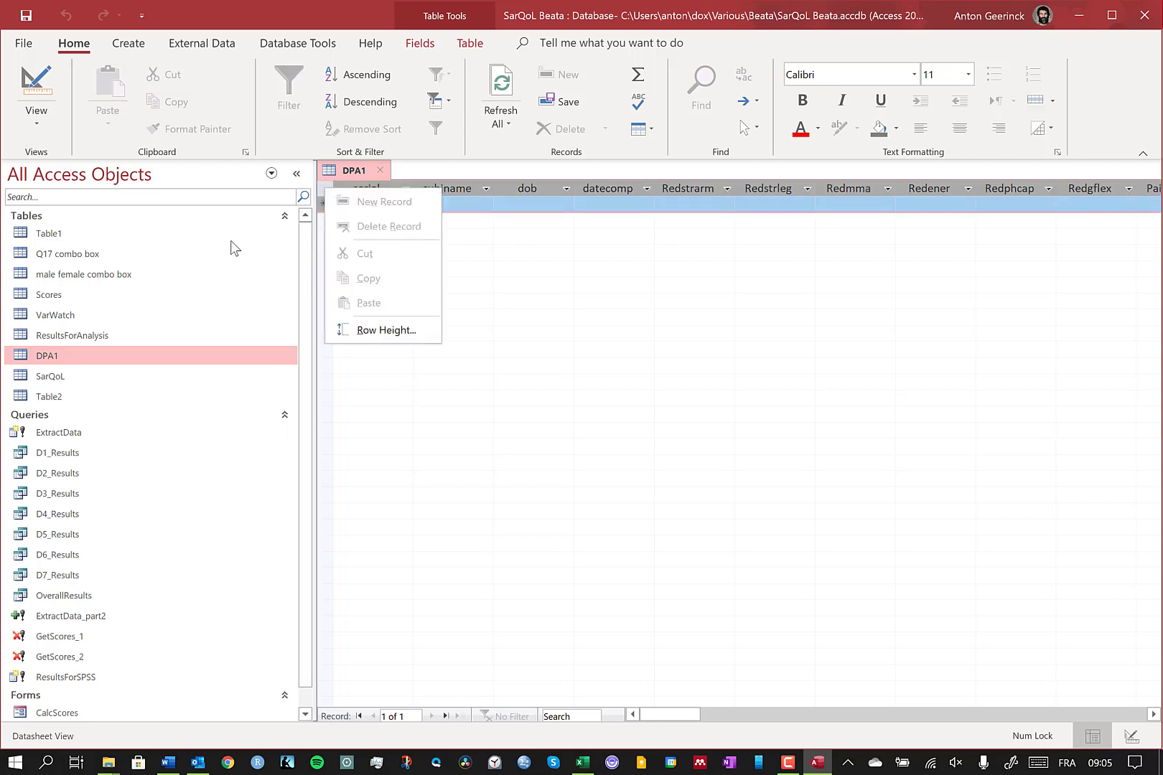
{"action": "left_click", "coordinate": [244, 253]}
Enter 1 as the serial of a new DPA1 record and copy the entire datasheet
{"action": "left_click", "coordinate": [345, 203]}
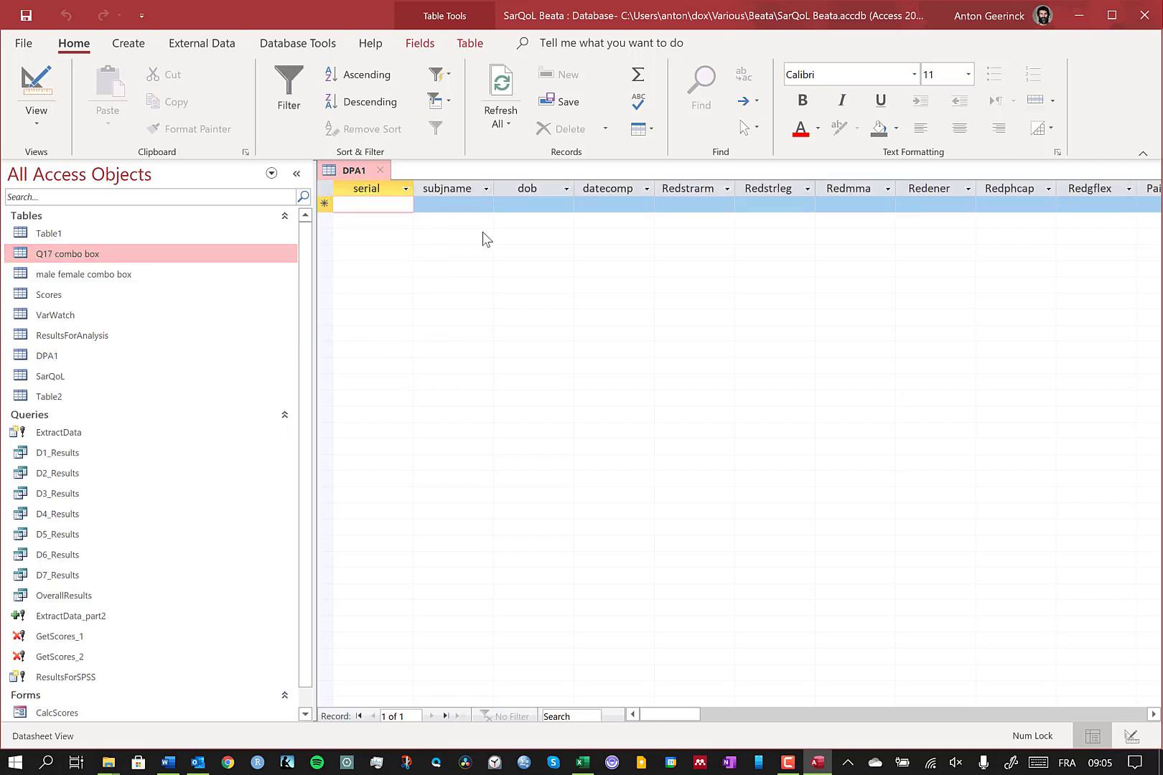
{"action": "type", "text": "1"}
{"action": "left_click", "coordinate": [321, 185]}
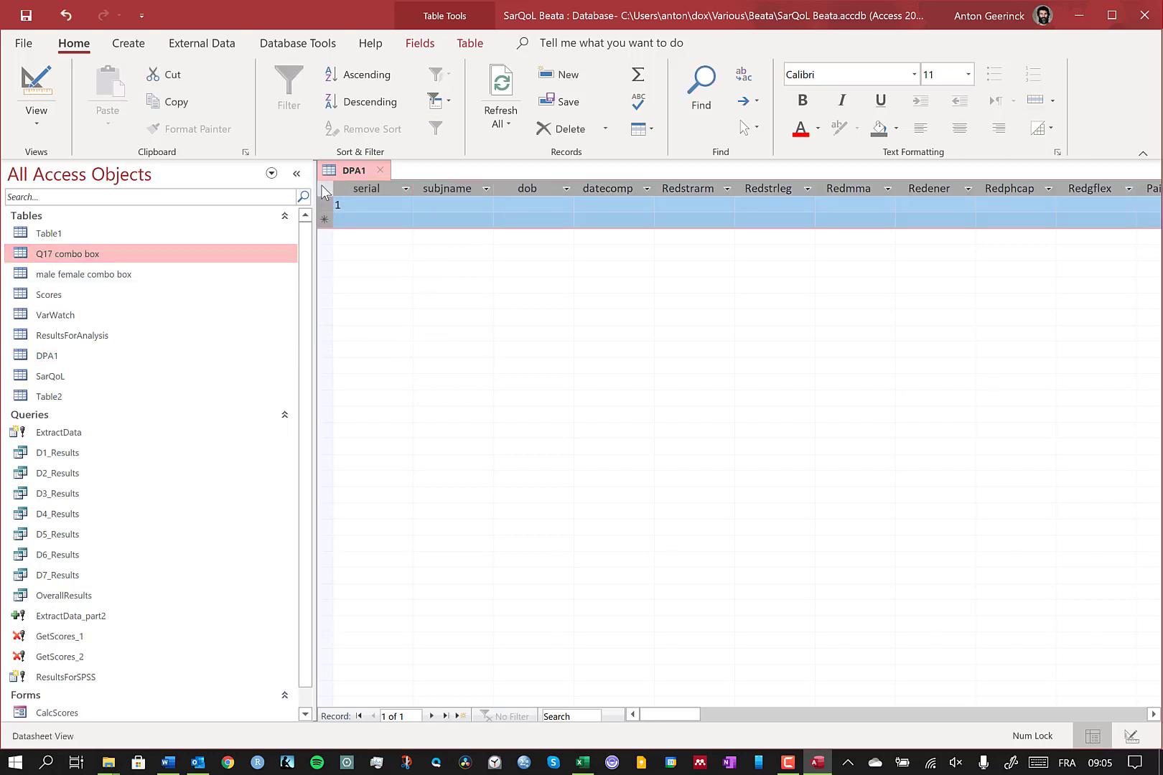
{"action": "right_click", "coordinate": [320, 185]}
{"action": "left_click", "coordinate": [390, 284]}
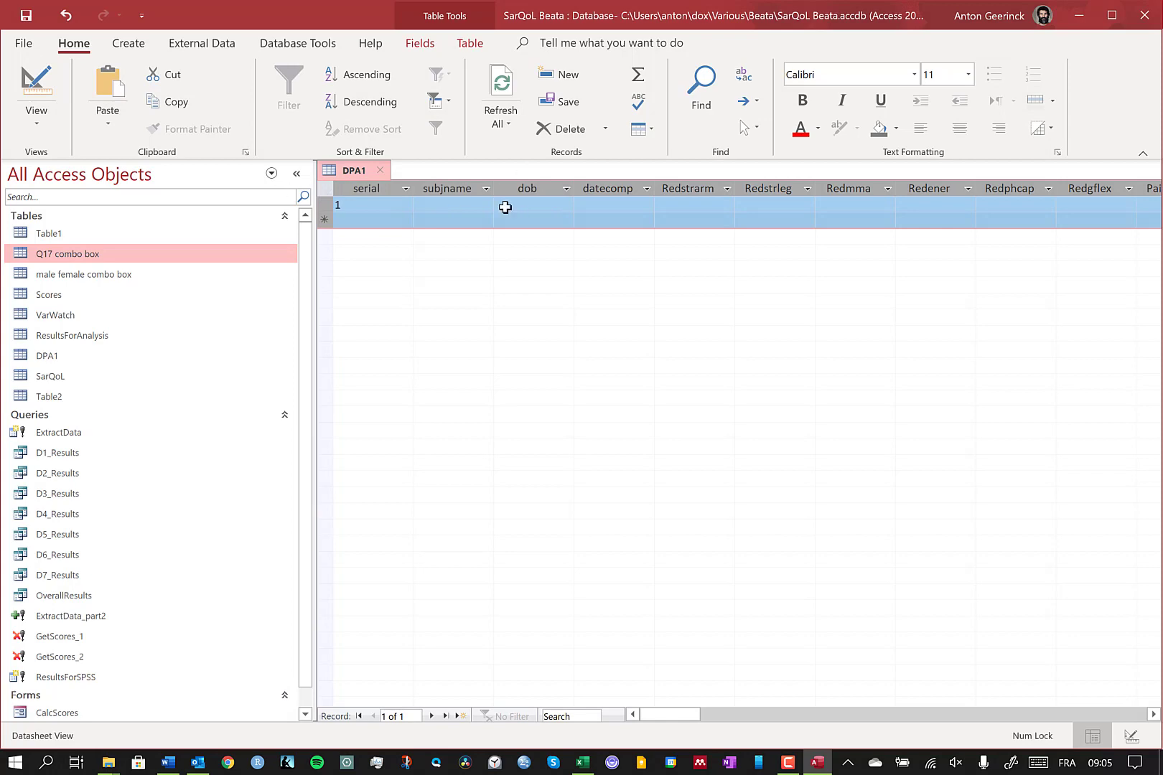
Switch to the Excel data entry workbook and insert three blank rows above the header row on Feuil1
{"action": "left_click", "coordinate": [582, 762]}
{"action": "left_click", "coordinate": [8, 278]}
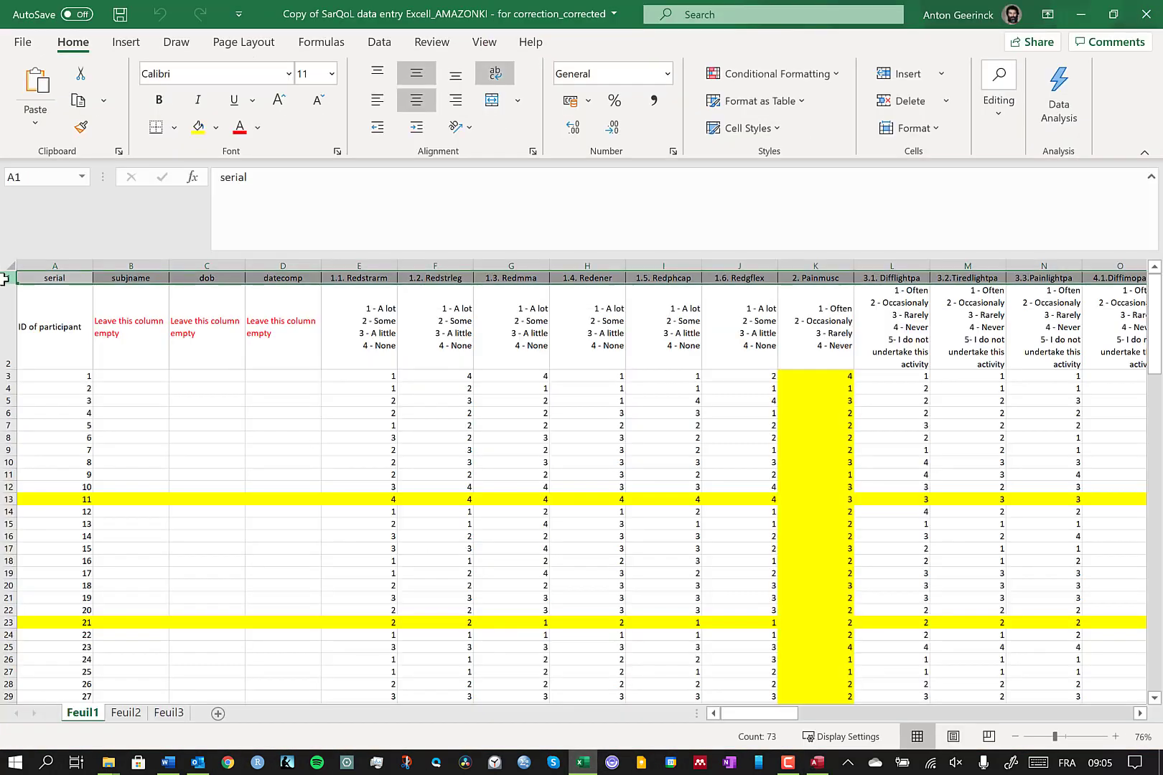
{"action": "right_click", "coordinate": [8, 278]}
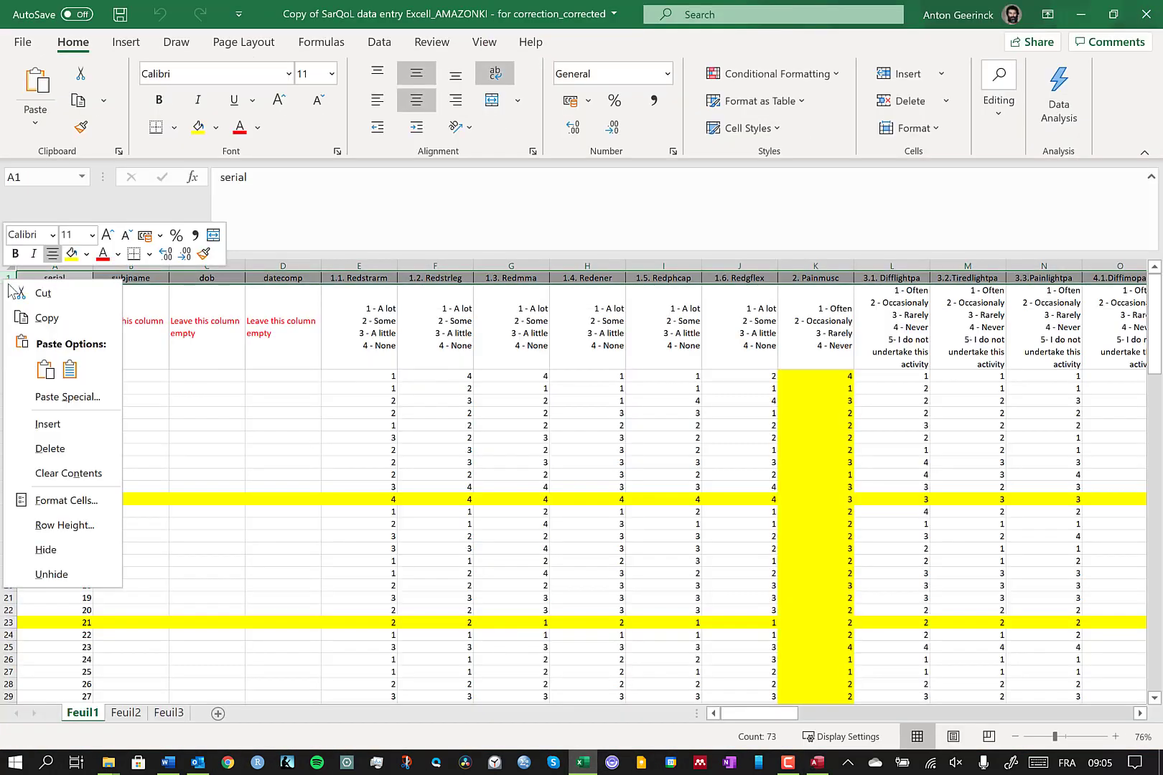
{"action": "left_click", "coordinate": [62, 420]}
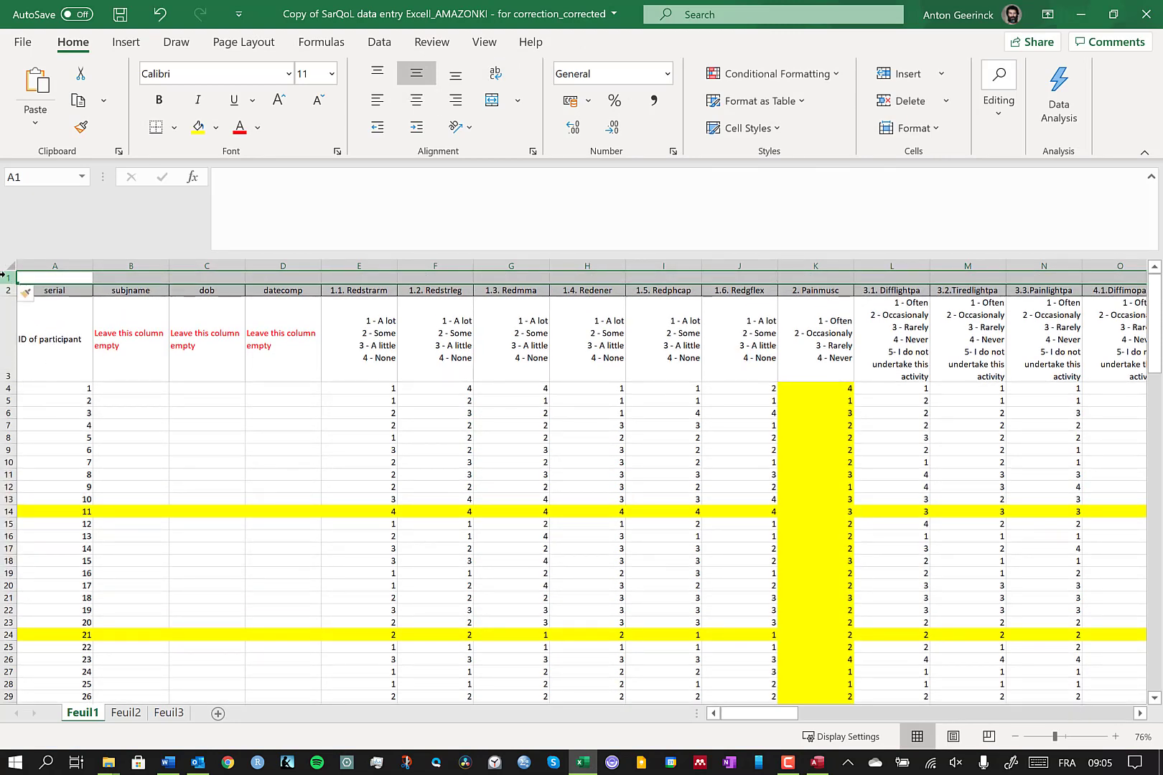
{"action": "right_click", "coordinate": [5, 276]}
{"action": "left_click", "coordinate": [58, 419]}
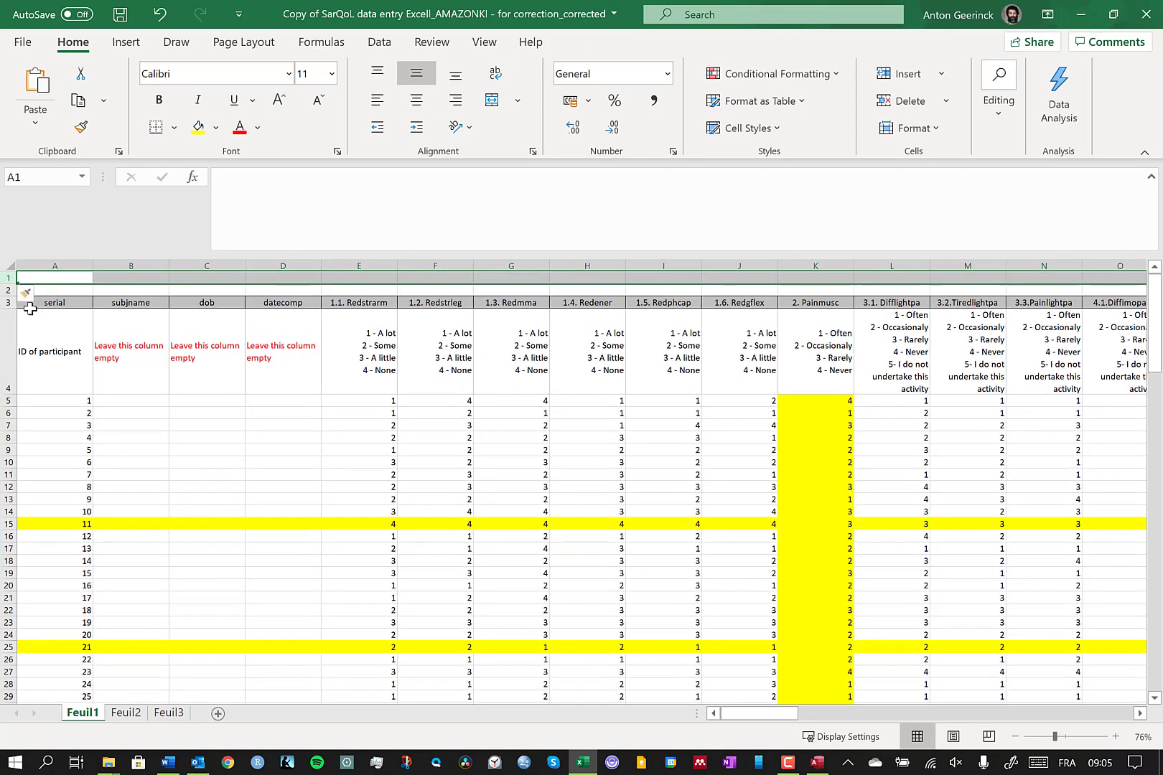
{"action": "right_click", "coordinate": [5, 277]}
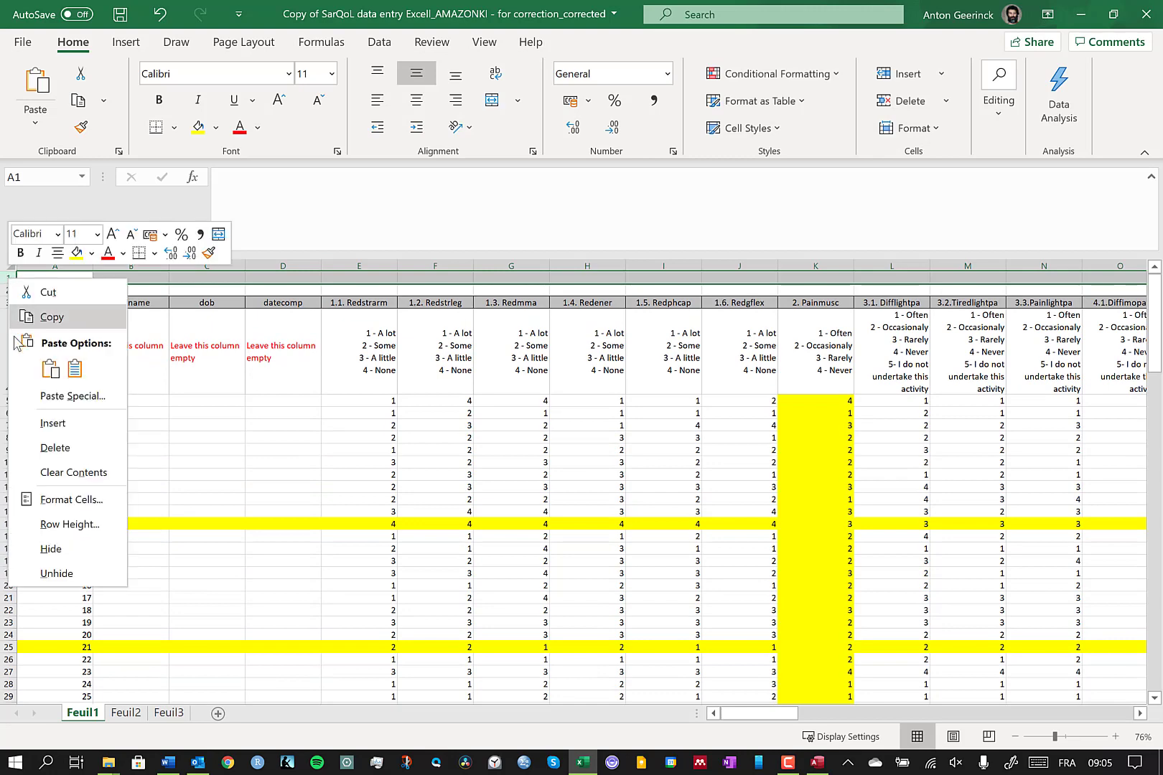
{"action": "left_click", "coordinate": [58, 419]}
Paste the copied DPA1 datasheet at cell A1 and clear the placeholder serial in A2
{"action": "left_click", "coordinate": [43, 278]}
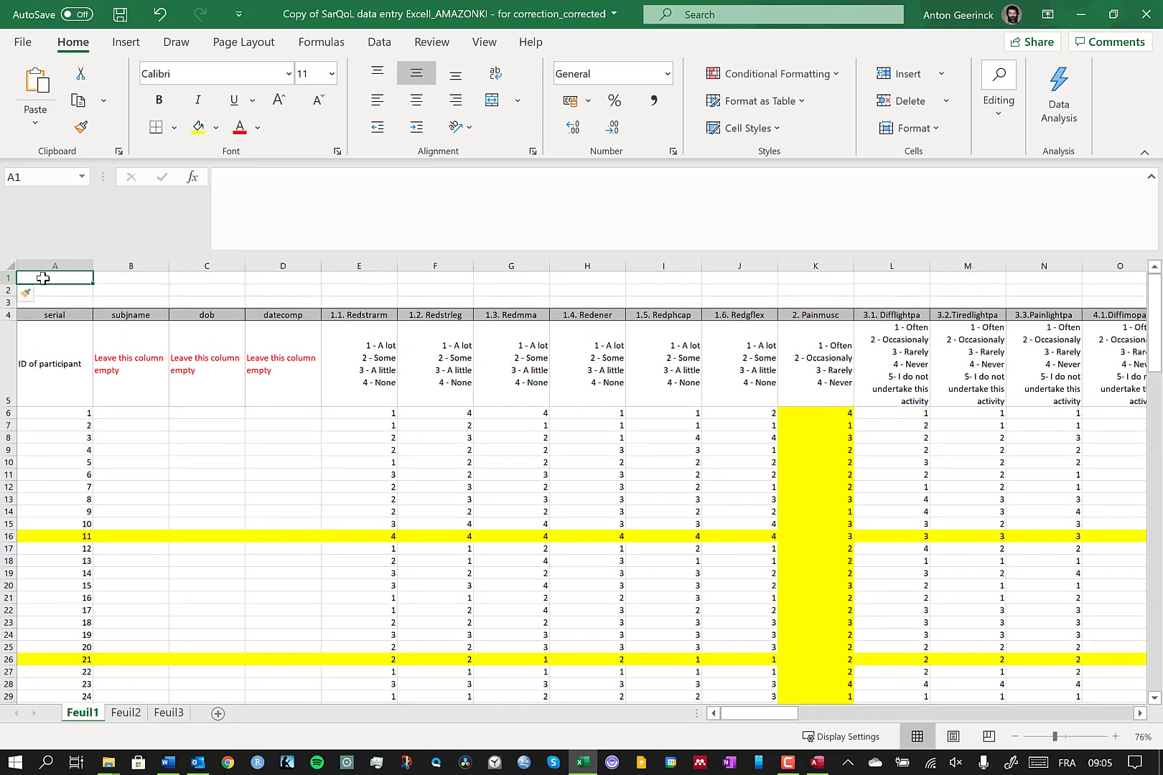
{"action": "key", "text": "ctrl+v"}
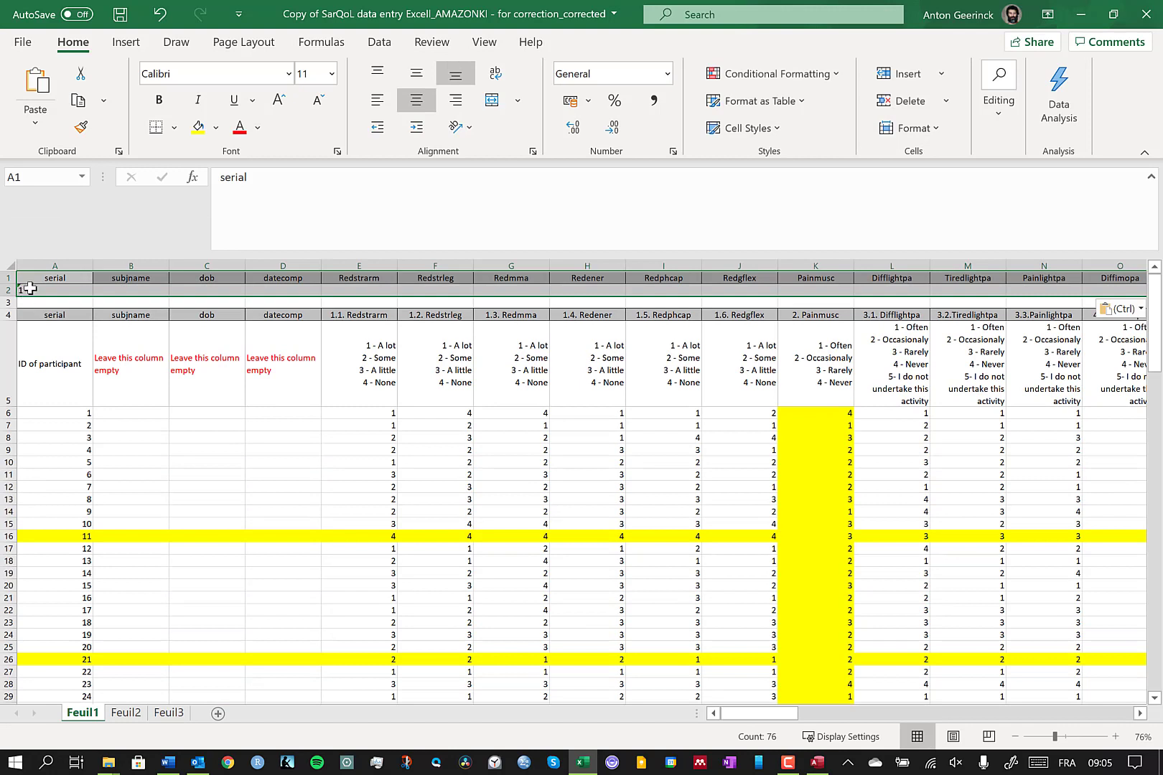
{"action": "left_click", "coordinate": [28, 288]}
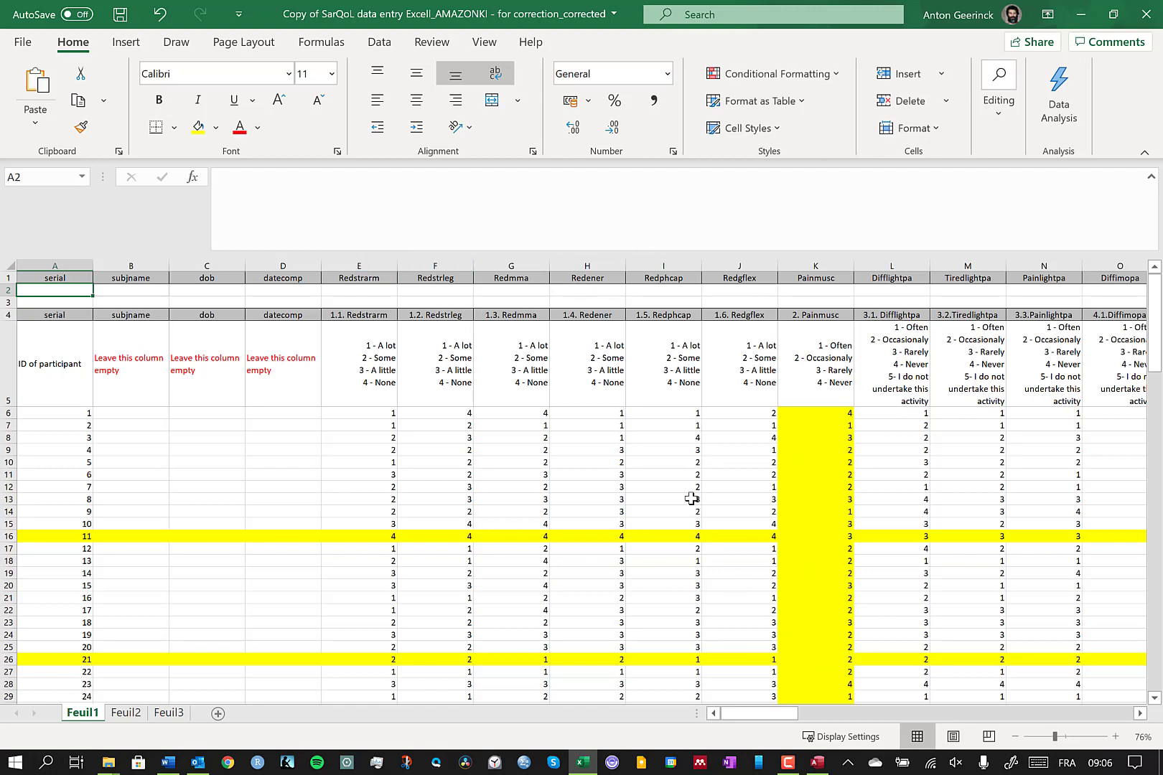
Delete cells BS4:BS150 of the unlabelled column marked for deletion before import, shifting the remaining cells left
{"action": "left_click_drag", "start_coordinate": [752, 713], "coordinate": [1098, 712]}
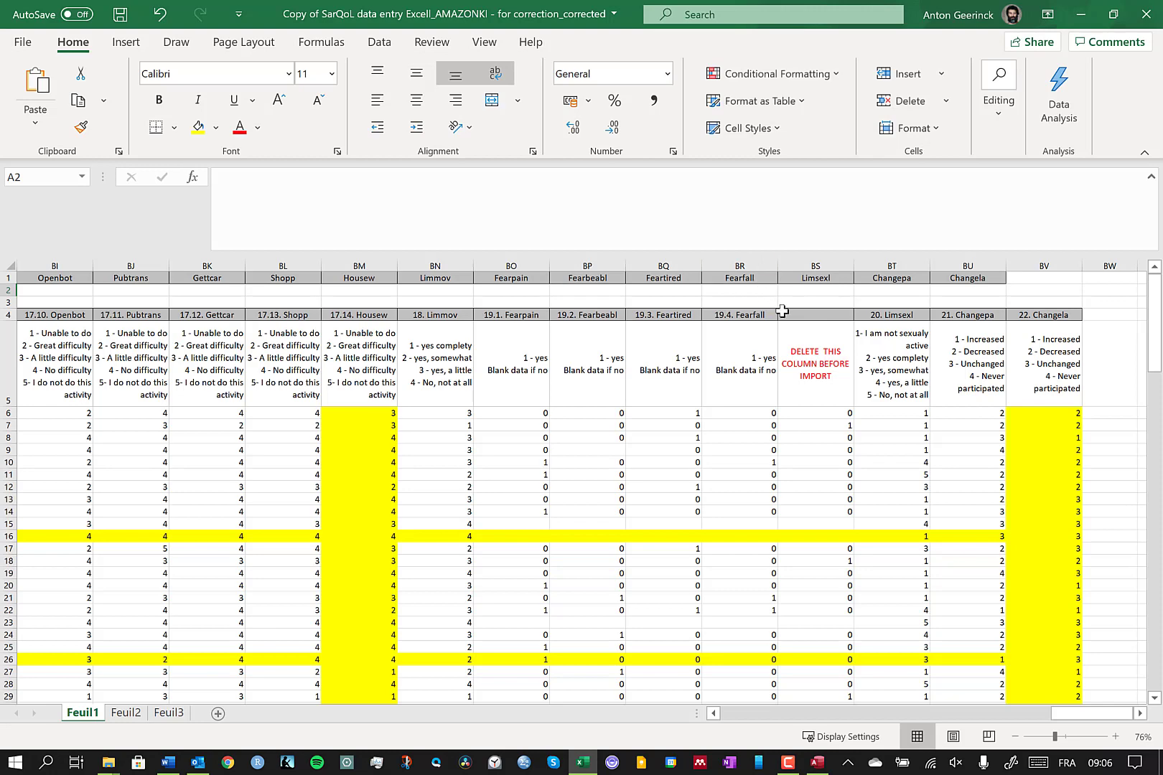
{"action": "left_click", "coordinate": [809, 316]}
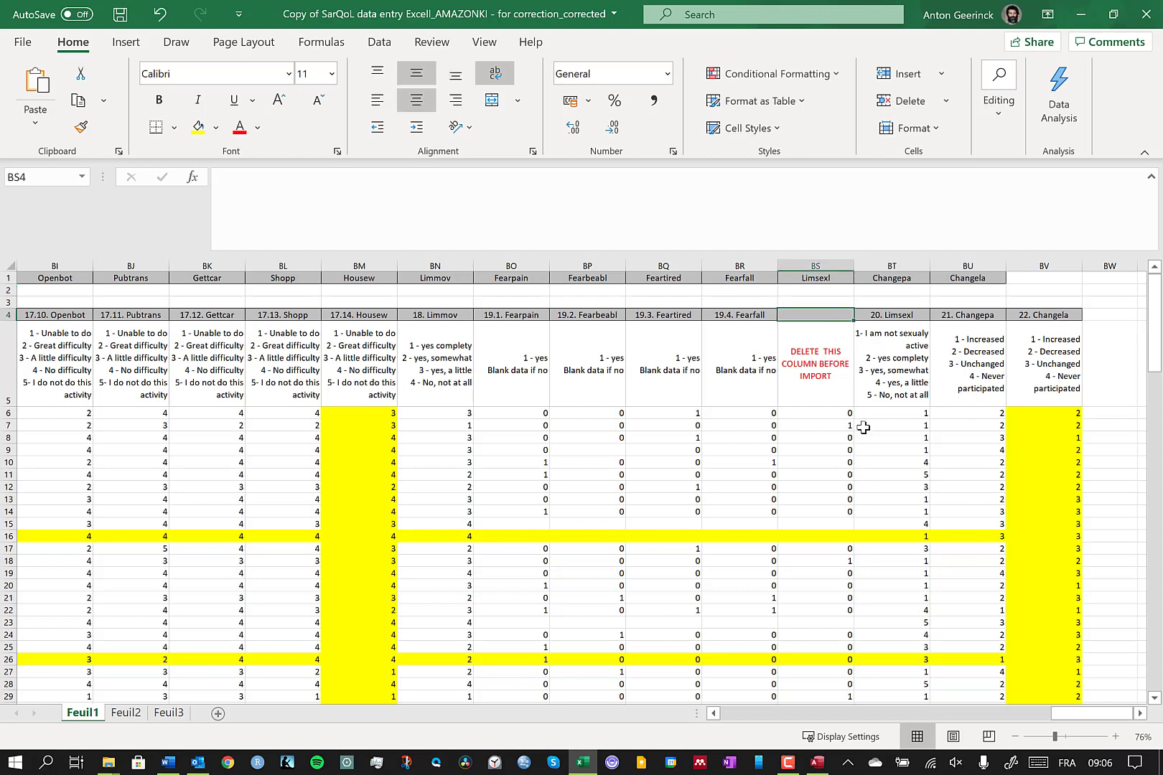
{"action": "scroll", "coordinate": [865, 423], "scroll_direction": "down", "scroll_amount": 20}
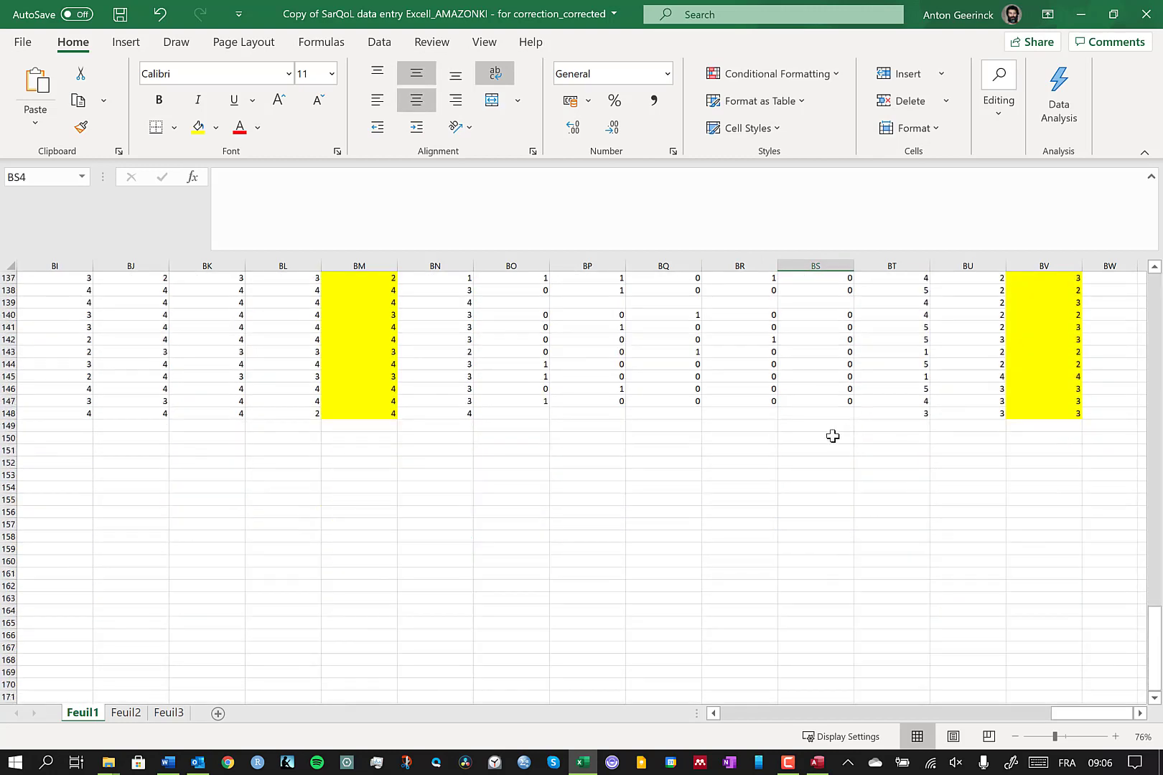
{"action": "left_click", "coordinate": [832, 436]}
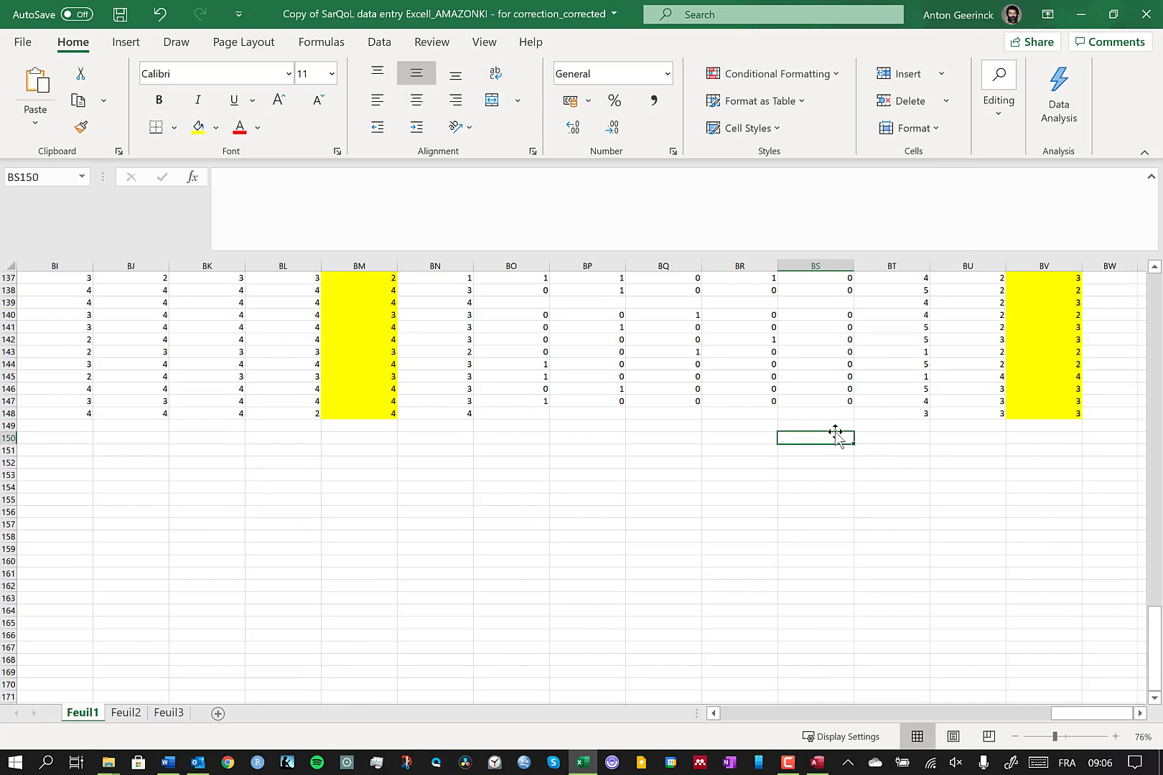
{"action": "scroll", "coordinate": [834, 434], "scroll_direction": "up", "scroll_amount": 20}
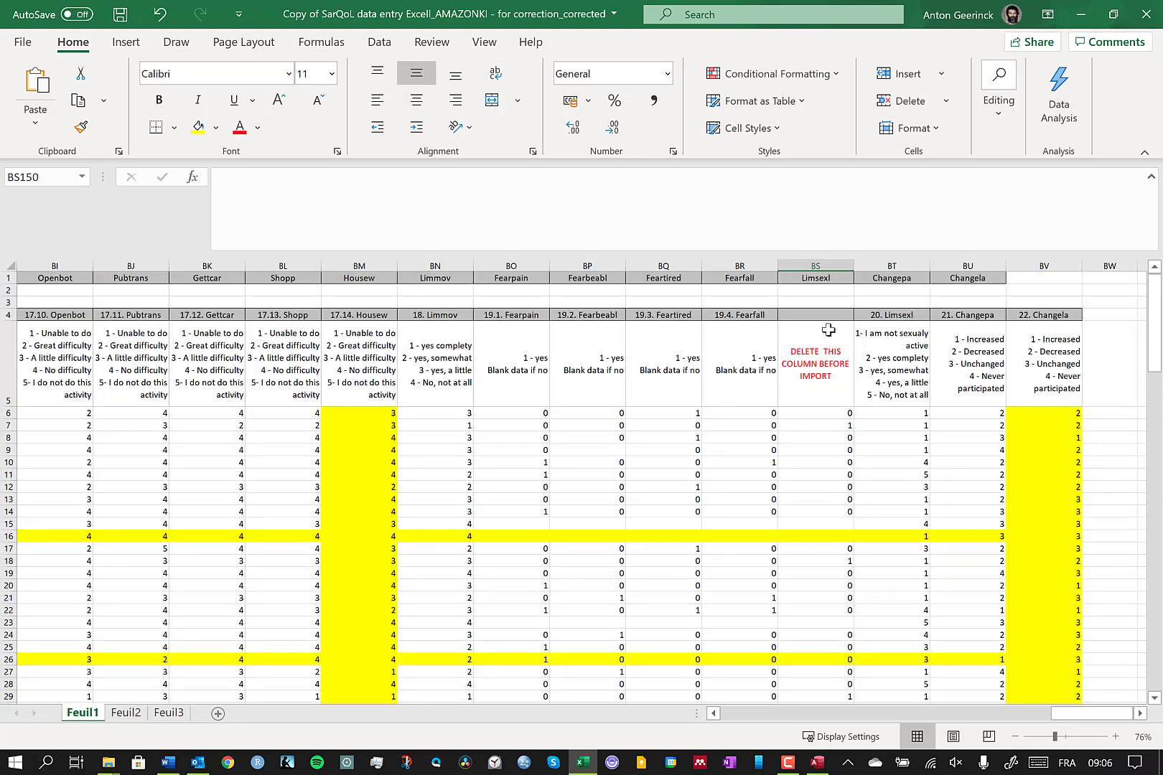
{"action": "scroll", "coordinate": [818, 324], "scroll_direction": "down", "scroll_amount": 20}
{"action": "scroll", "coordinate": [1082, 526], "scroll_direction": "up", "scroll_amount": 15}
{"action": "scroll", "coordinate": [1146, 556], "scroll_direction": "down", "scroll_amount": 1}
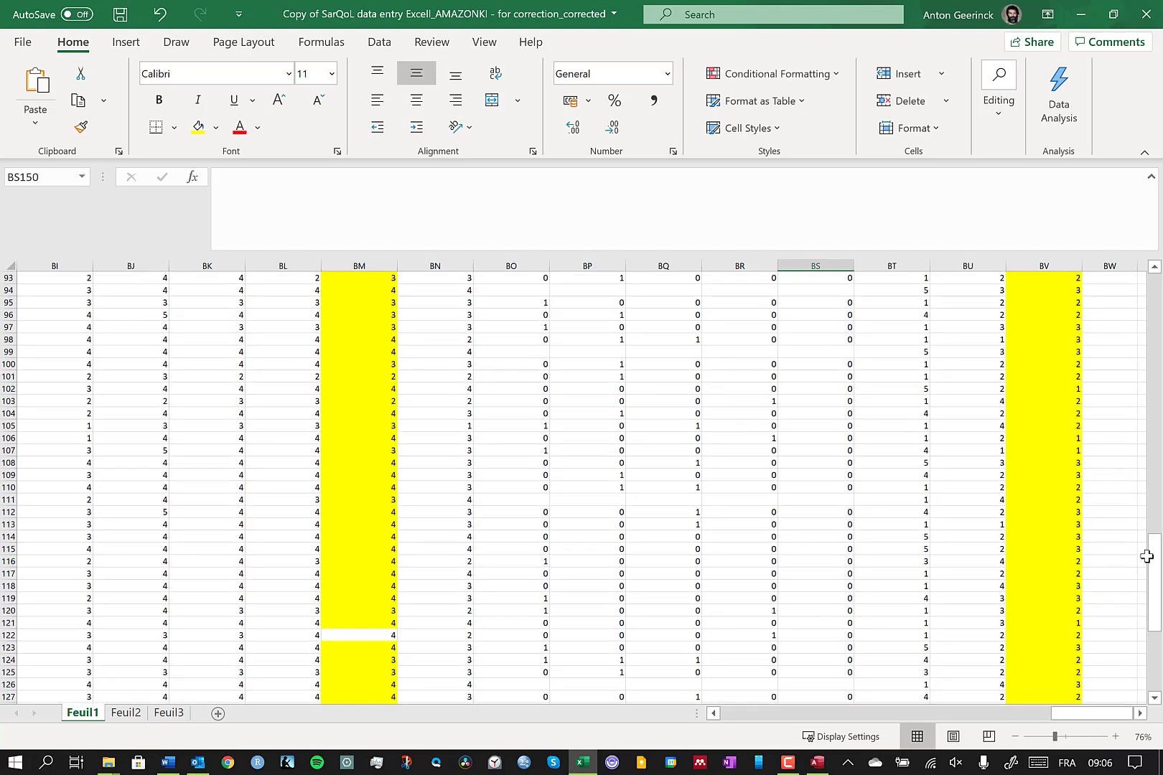
{"action": "left_click_drag", "start_coordinate": [1146, 556], "coordinate": [1146, 316]}
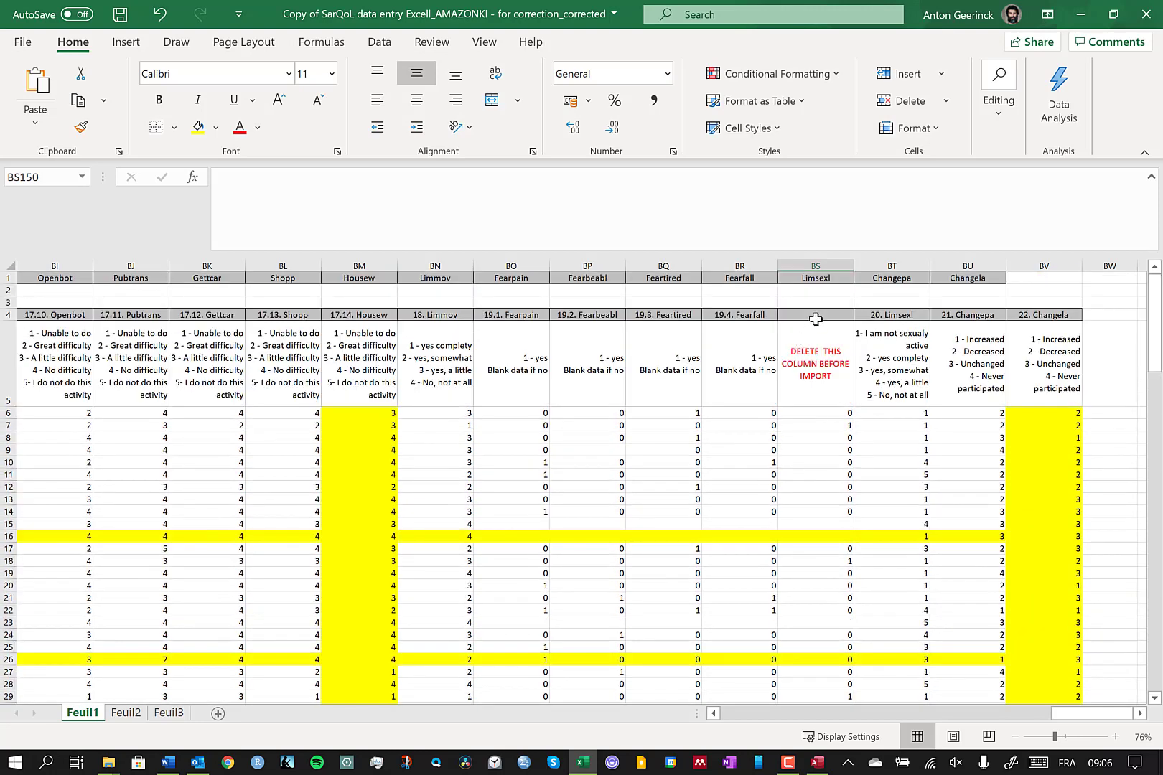
{"action": "left_click", "coordinate": [817, 315], "text": "shift"}
{"action": "right_click", "coordinate": [818, 316]}
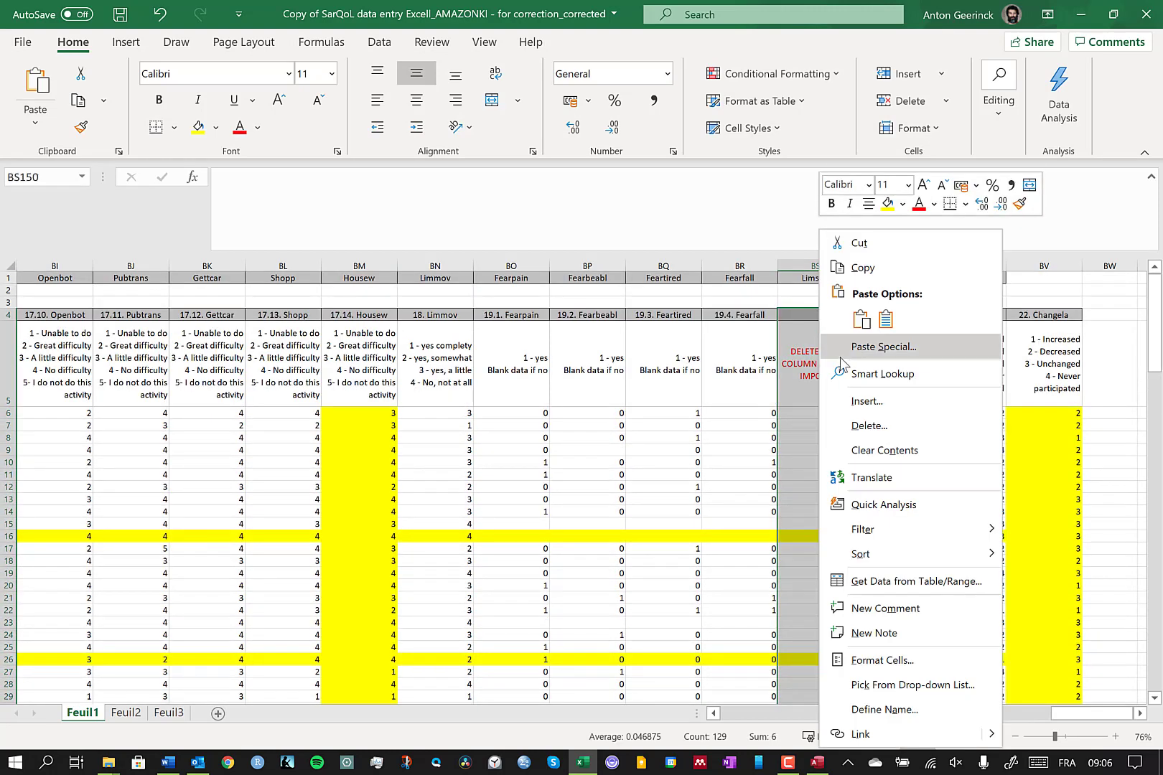
{"action": "left_click", "coordinate": [893, 424]}
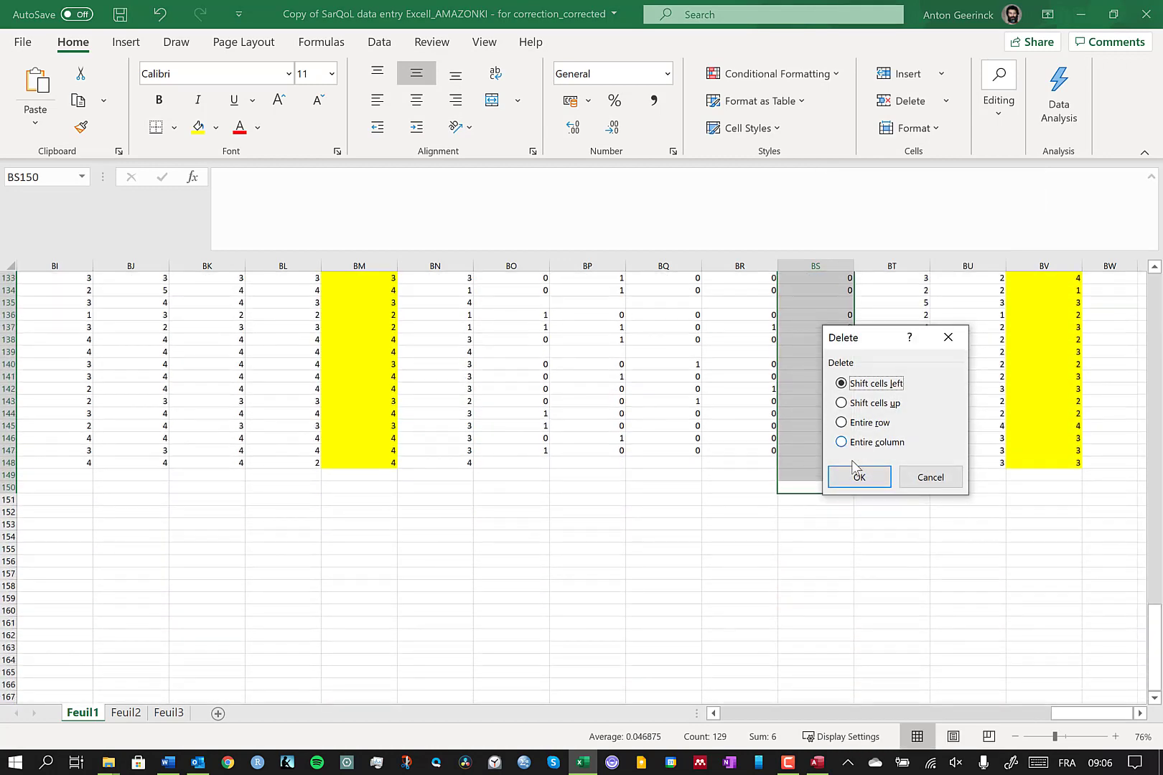
{"action": "left_click", "coordinate": [855, 477]}
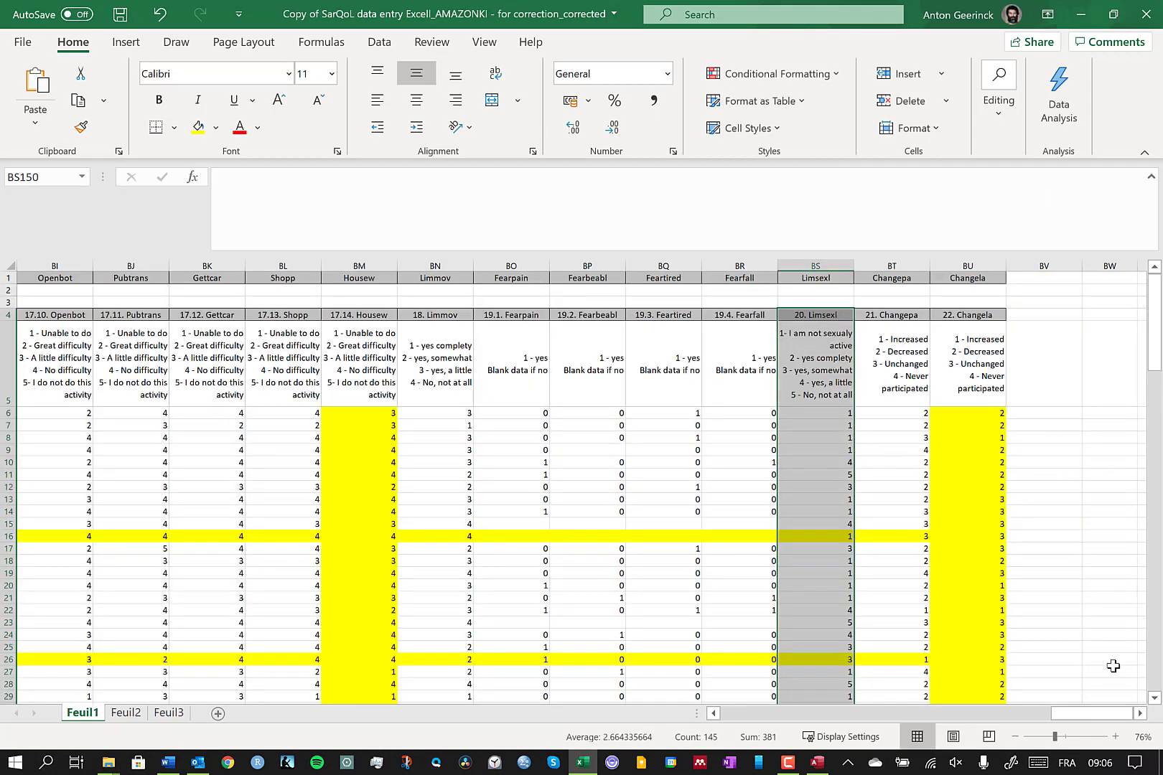
Delete rows 2 to 5 so the participant data directly follows the pasted field names
{"action": "left_click_drag", "start_coordinate": [1107, 719], "coordinate": [680, 720]}
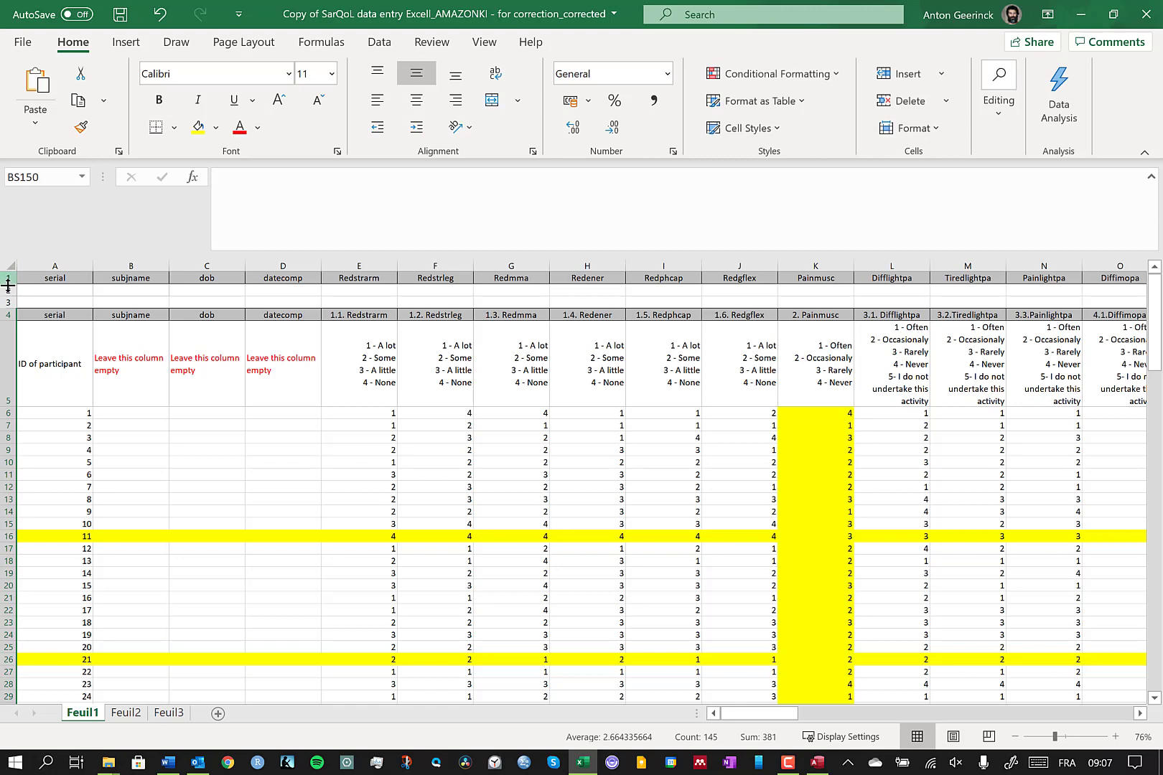
{"action": "left_click", "coordinate": [5, 394]}
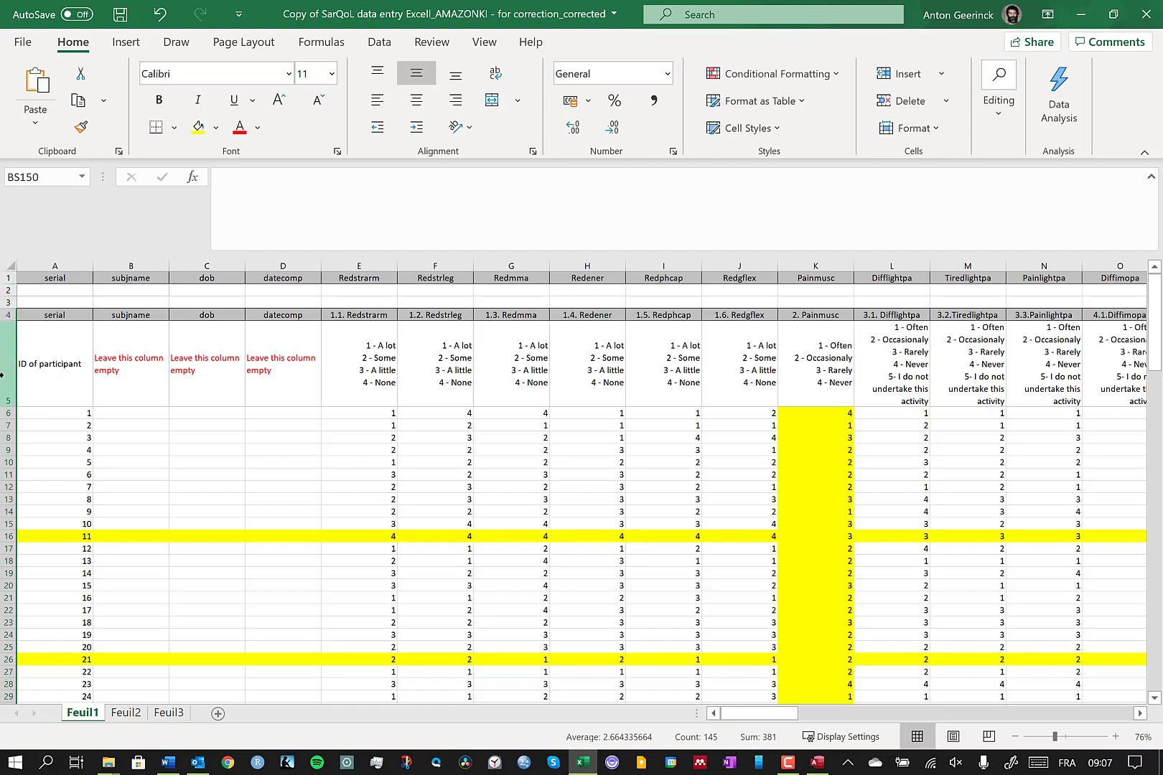
{"action": "left_click", "coordinate": [4, 385]}
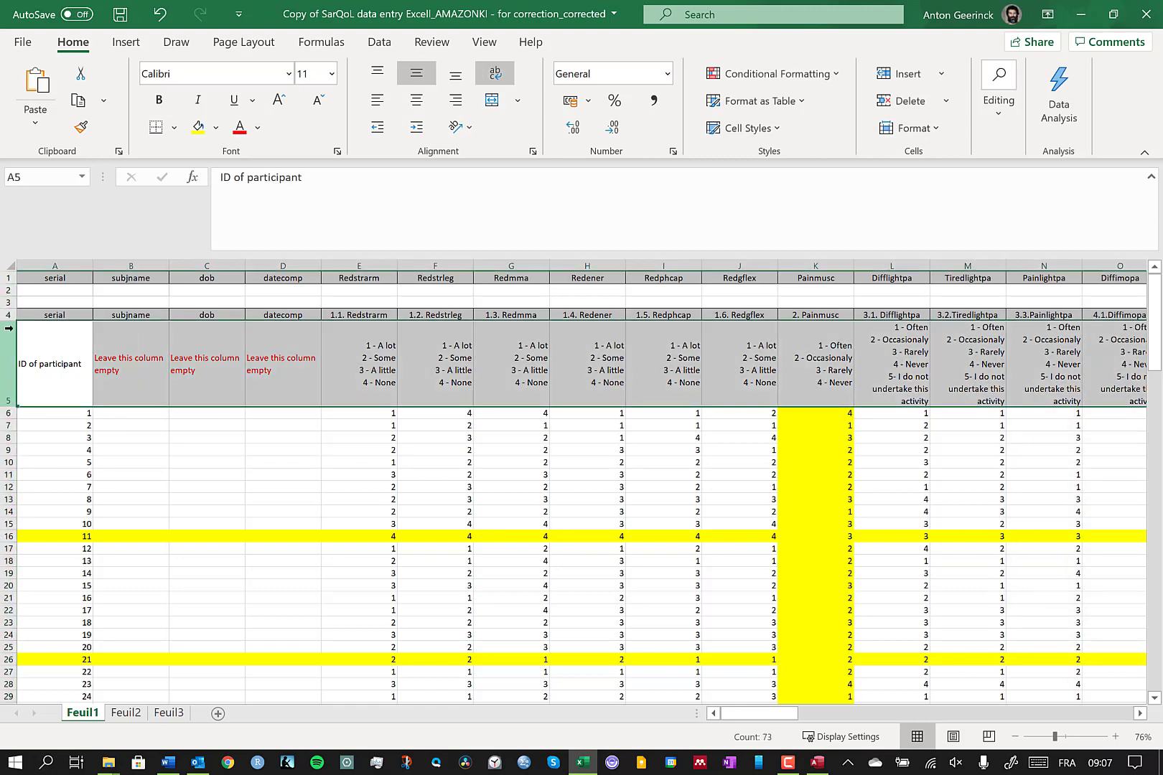
{"action": "left_click_drag", "start_coordinate": [6, 290], "coordinate": [6, 278]}
{"action": "right_click", "coordinate": [5, 290]}
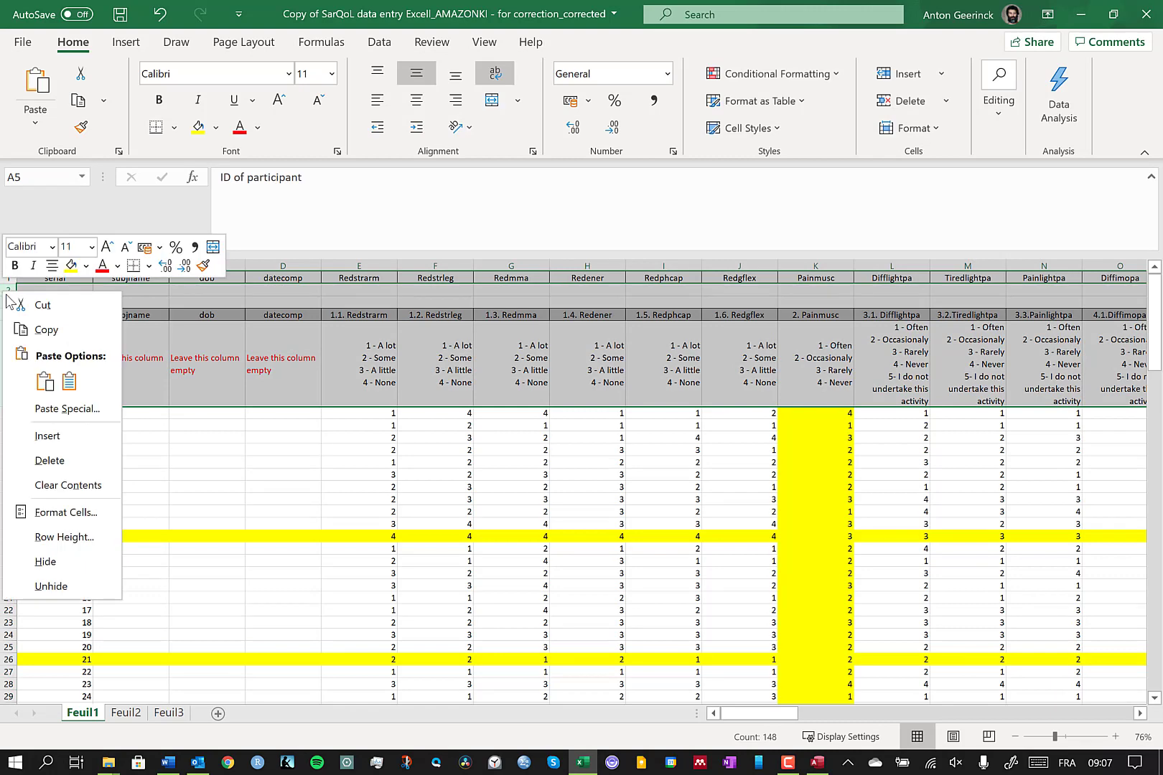
{"action": "left_click", "coordinate": [58, 460]}
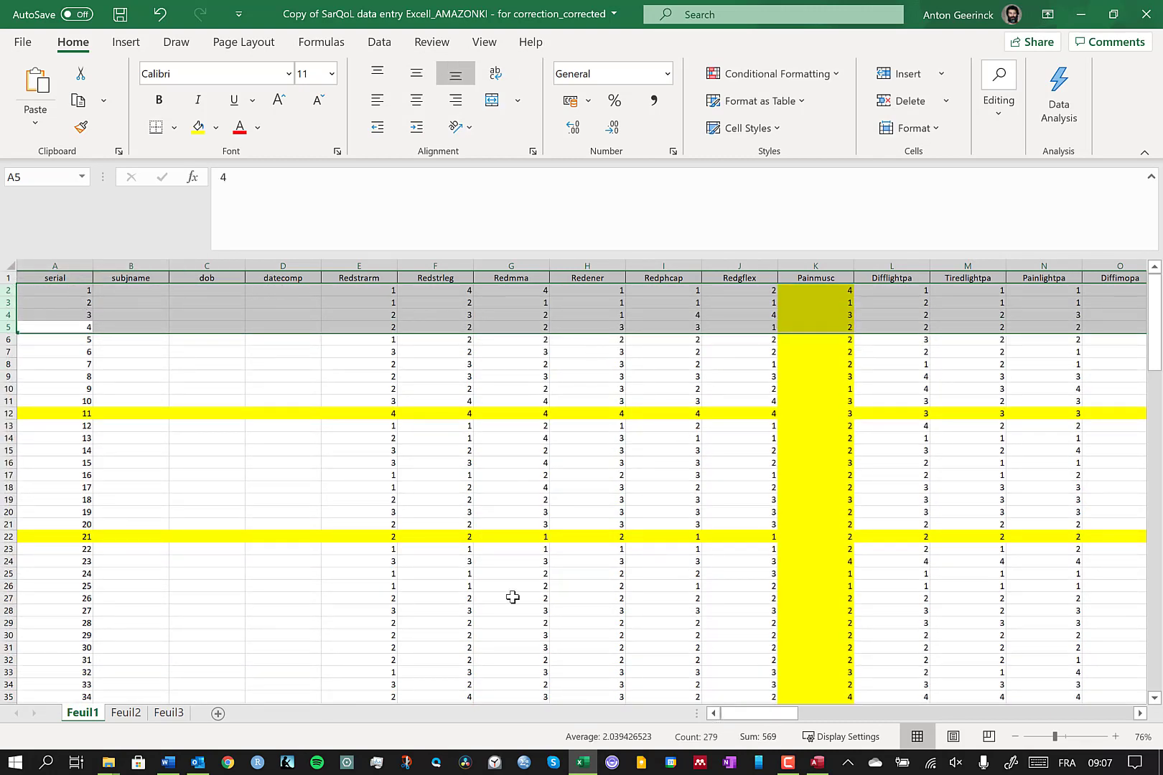
Check the data down to the last participant, save the workbook and return to the Access database
{"action": "scroll", "coordinate": [512, 597], "scroll_direction": "down", "scroll_amount": 20}
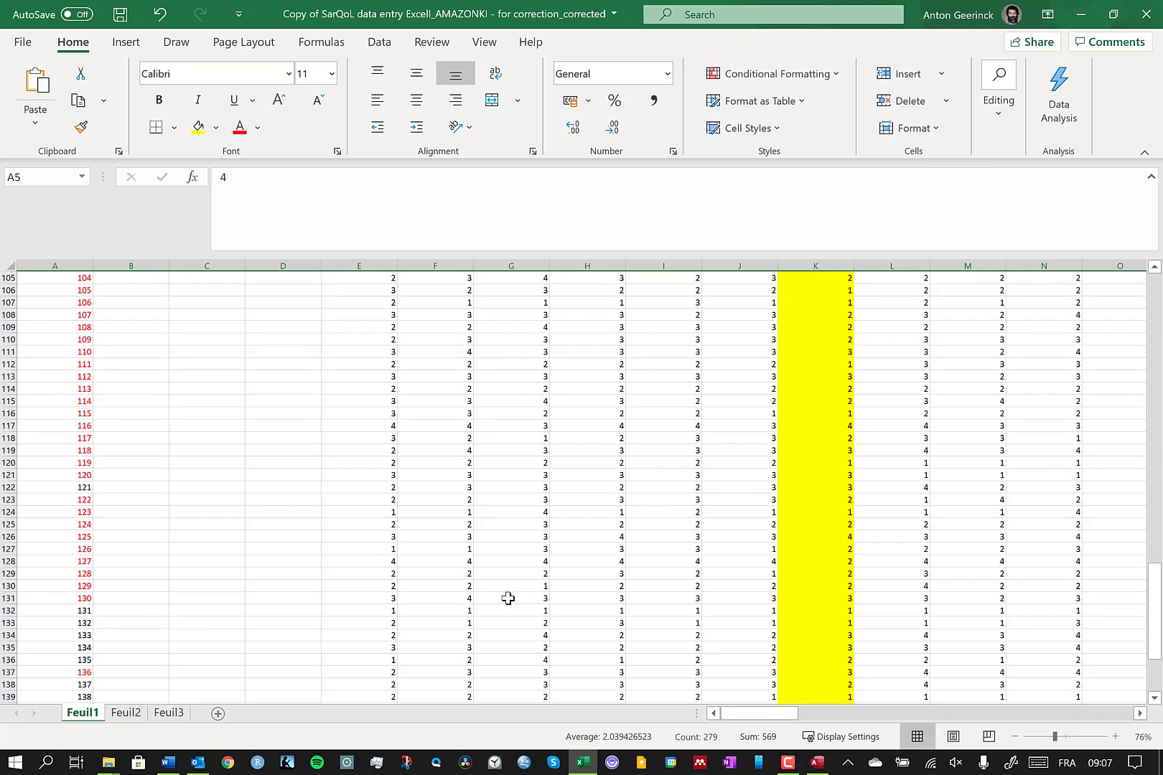
{"action": "scroll", "coordinate": [507, 598], "scroll_direction": "down", "scroll_amount": 8}
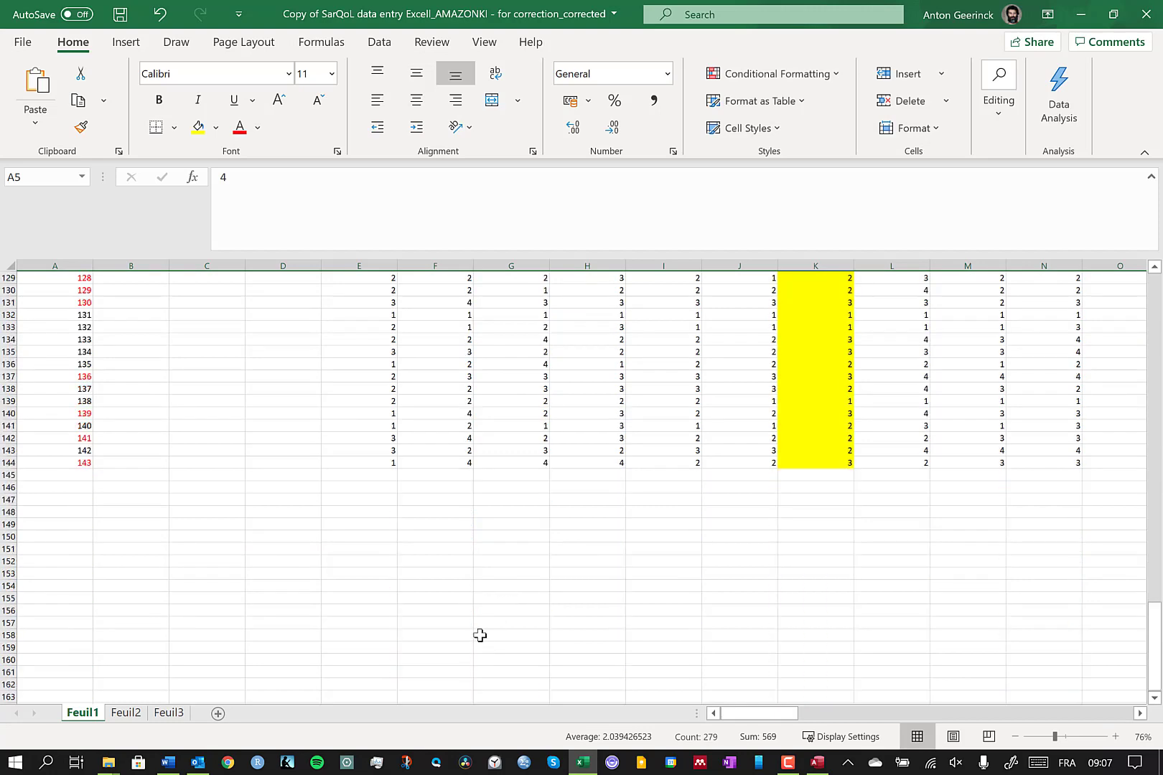
{"action": "scroll", "coordinate": [479, 635], "scroll_direction": "down", "scroll_amount": 3}
{"action": "left_click_drag", "start_coordinate": [740, 713], "coordinate": [773, 716]}
{"action": "scroll", "coordinate": [1002, 547], "scroll_direction": "up", "scroll_amount": 20}
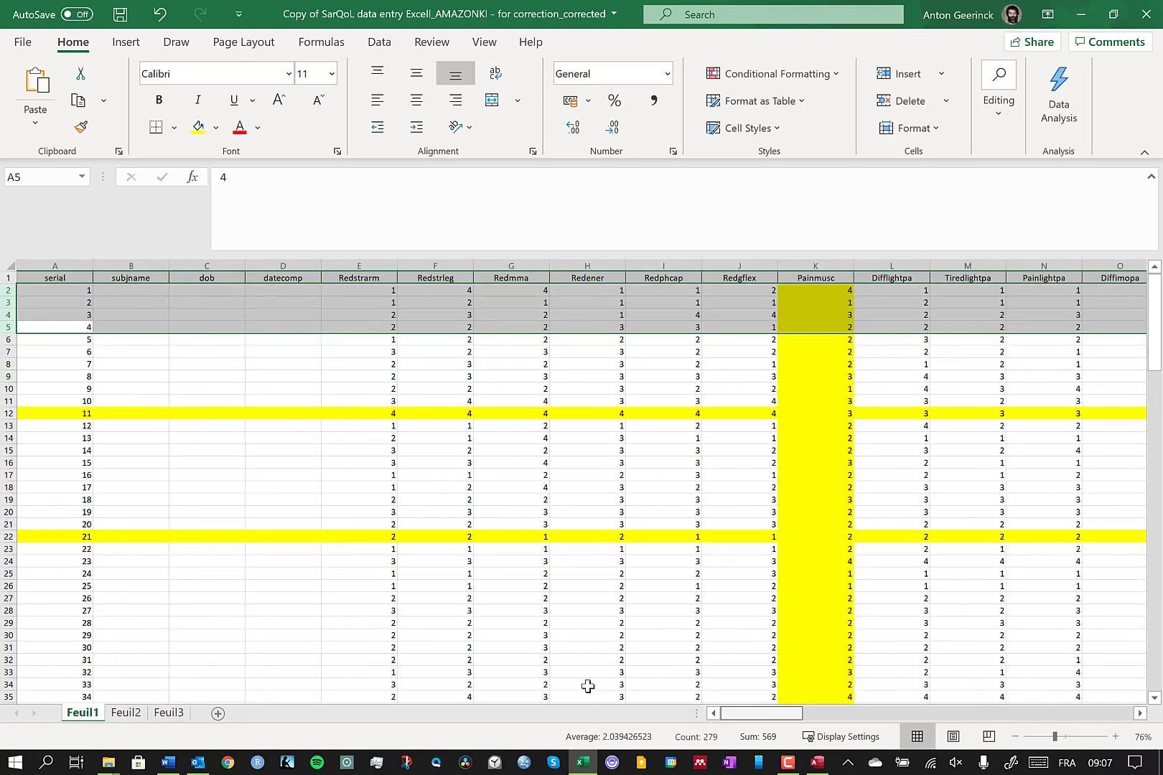
{"action": "left_click", "coordinate": [119, 20]}
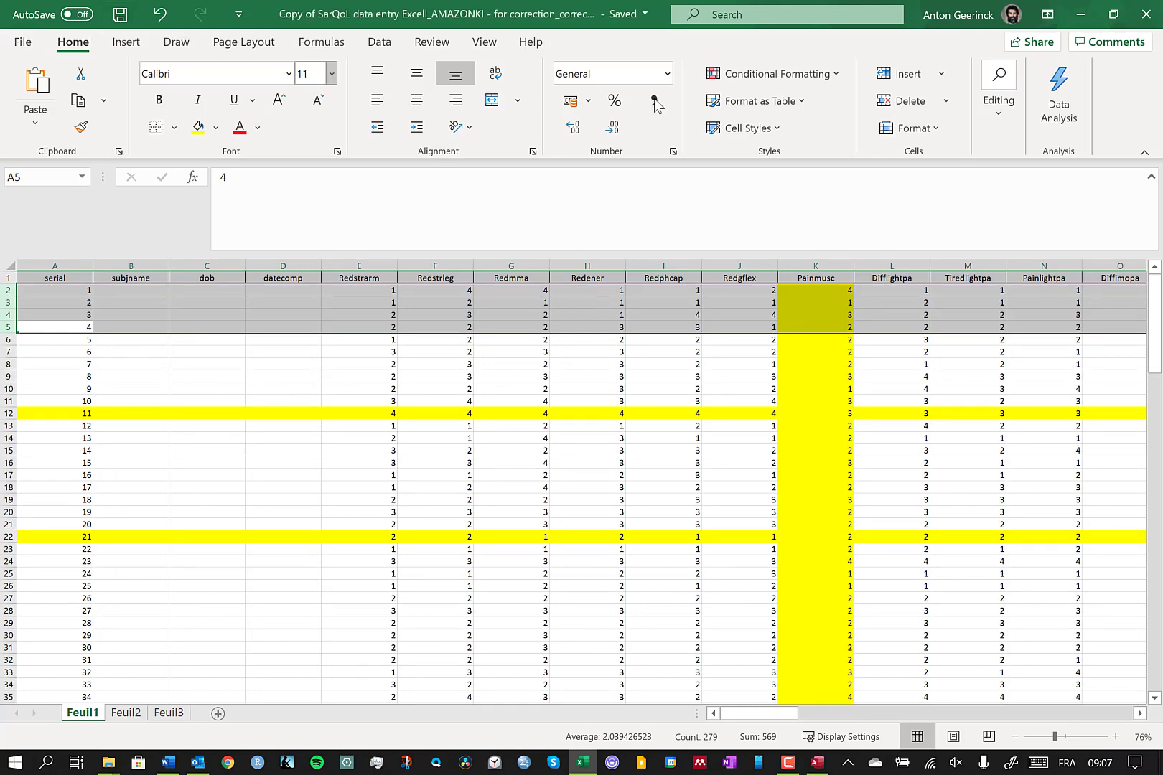
{"action": "left_click", "coordinate": [1081, 14]}
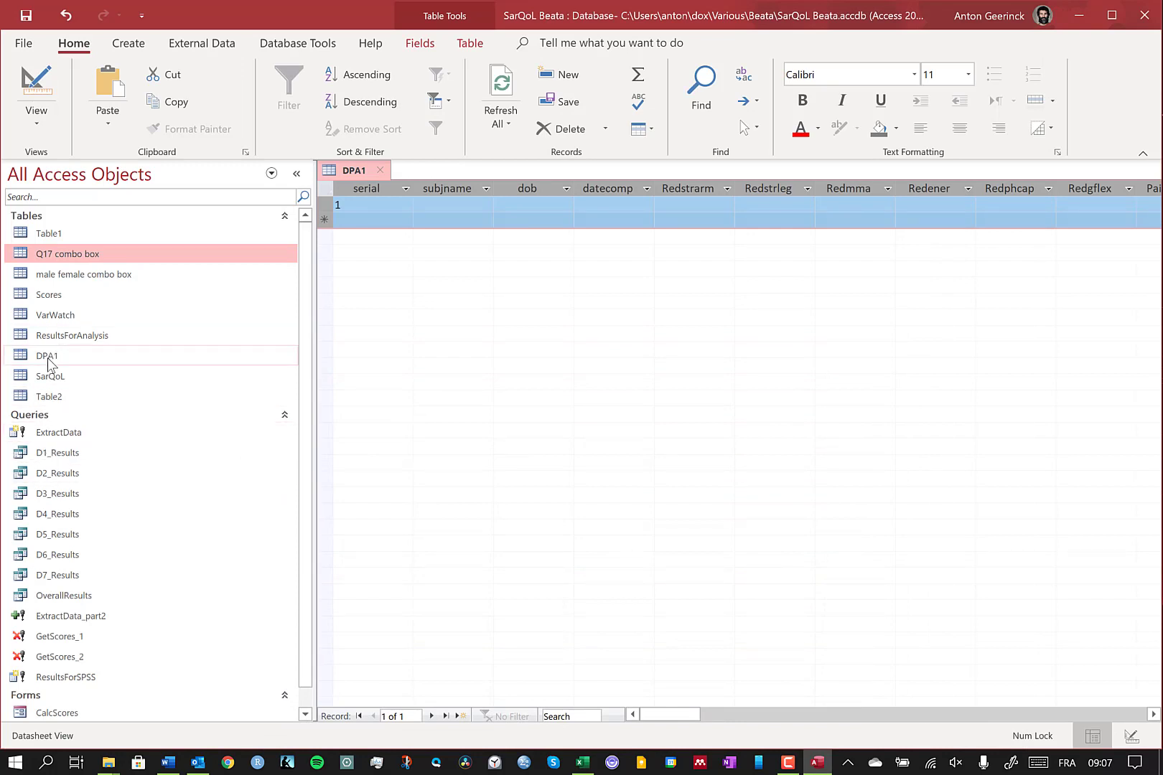
Delete the placeholder record with serial 1 from the DPA1 table and close the table
{"action": "left_click", "coordinate": [329, 204]}
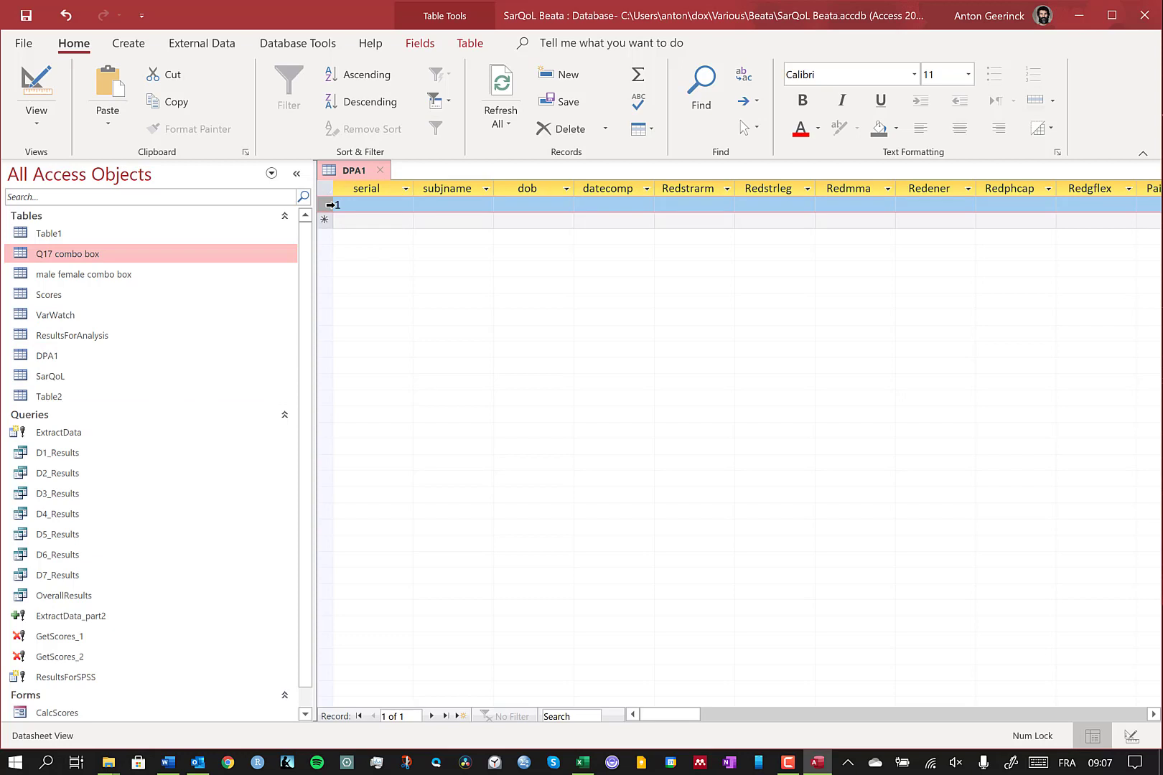
{"action": "right_click", "coordinate": [328, 205]}
{"action": "left_click", "coordinate": [380, 242]}
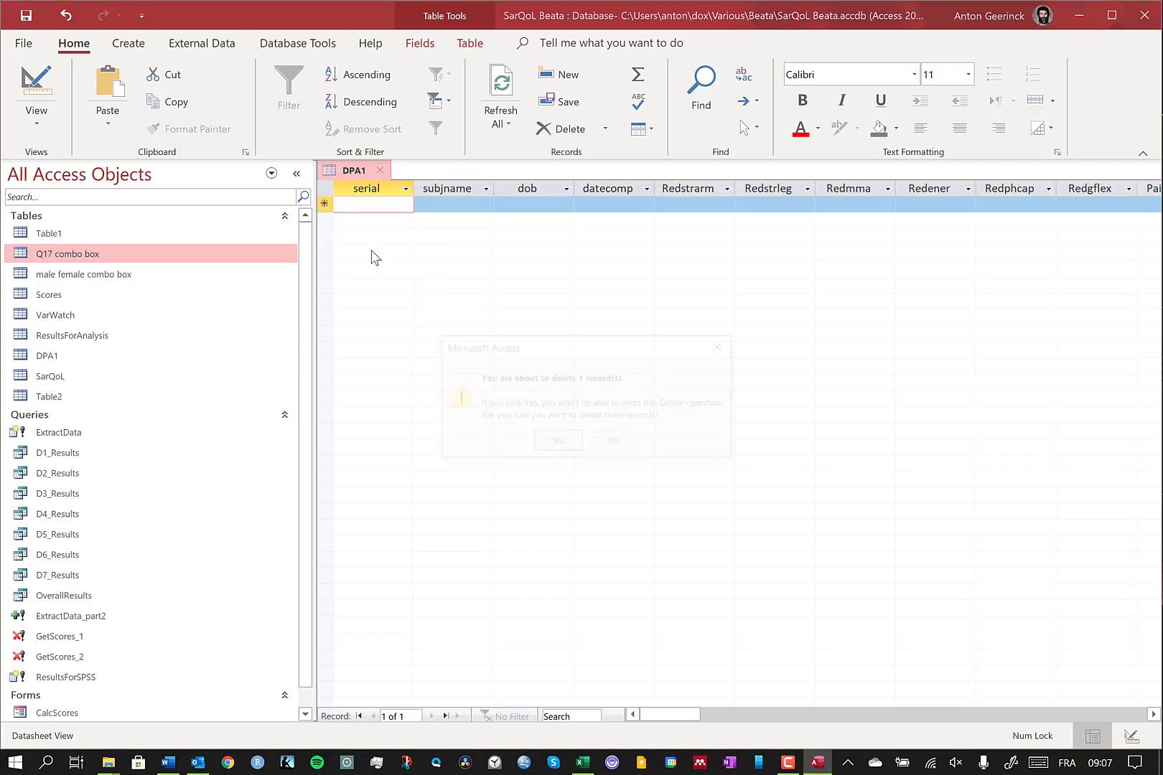
{"action": "left_click", "coordinate": [551, 450]}
{"action": "left_click", "coordinate": [378, 171]}
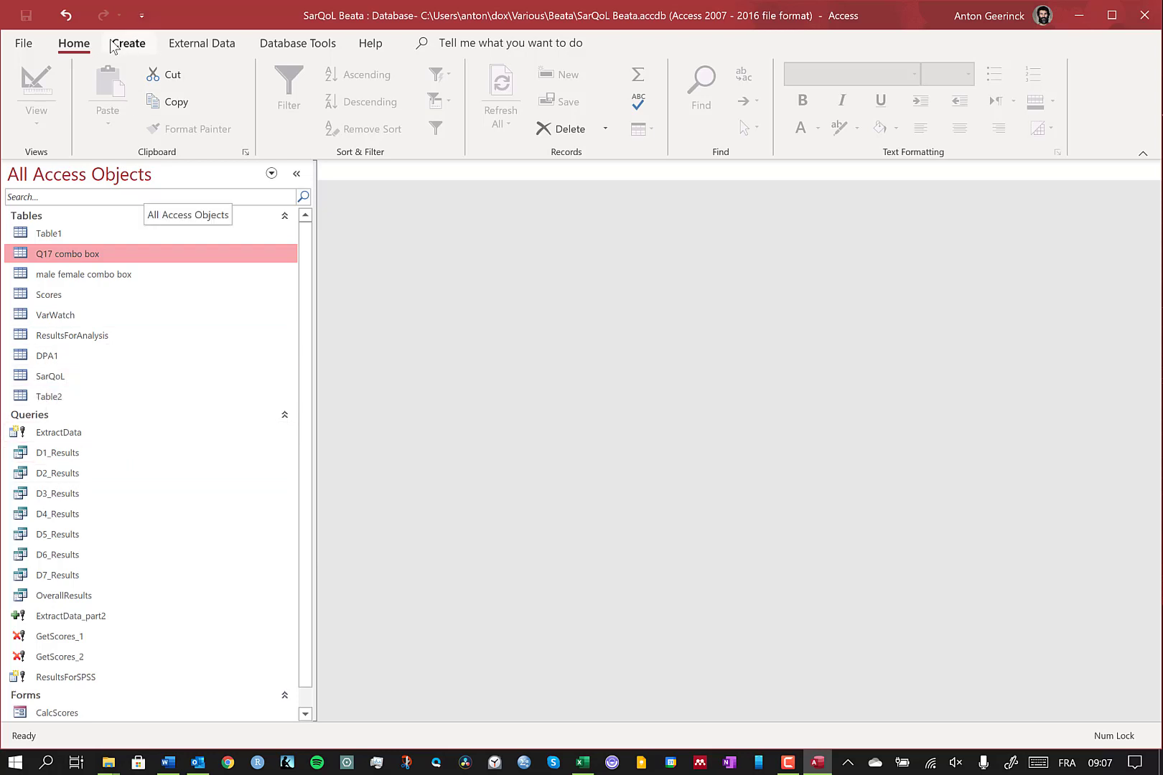
Start an Excel import using the file "Copy of SarQoL data entry Excell_AMAZONKI - for correction_corrected" as the source
{"action": "left_click", "coordinate": [202, 50]}
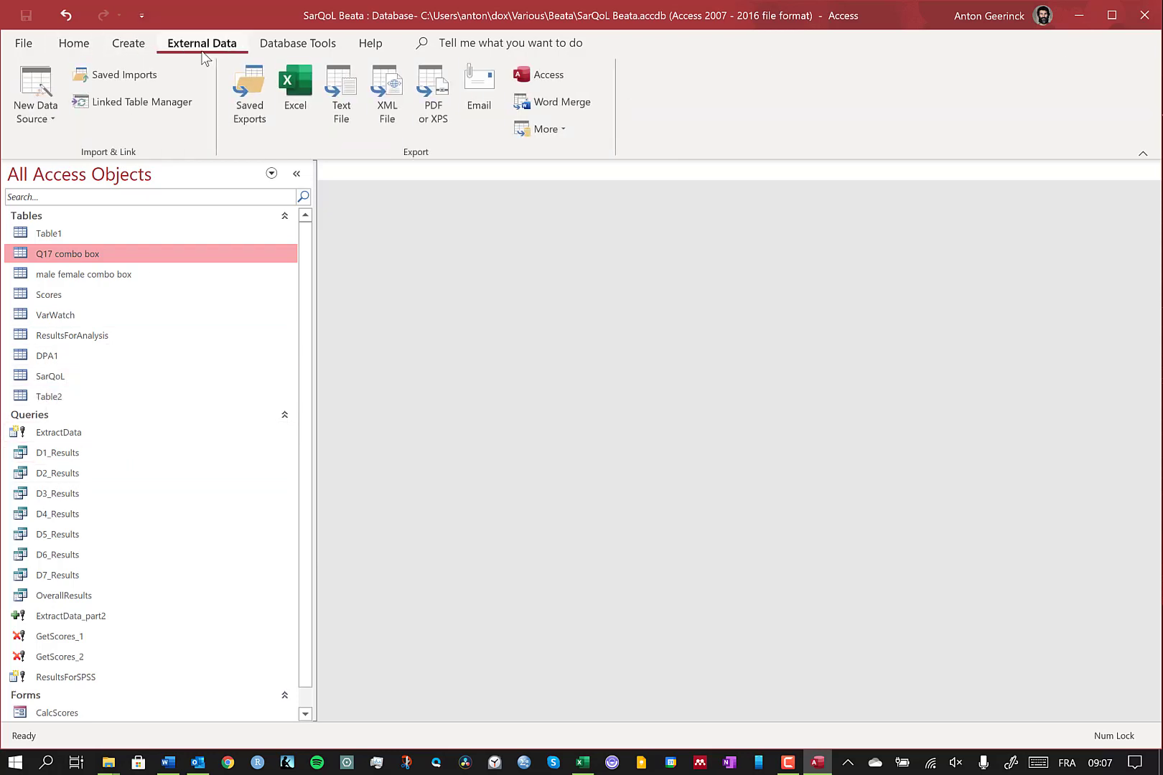
{"action": "left_click", "coordinate": [28, 113]}
{"action": "mouse_move", "coordinate": [59, 181]}
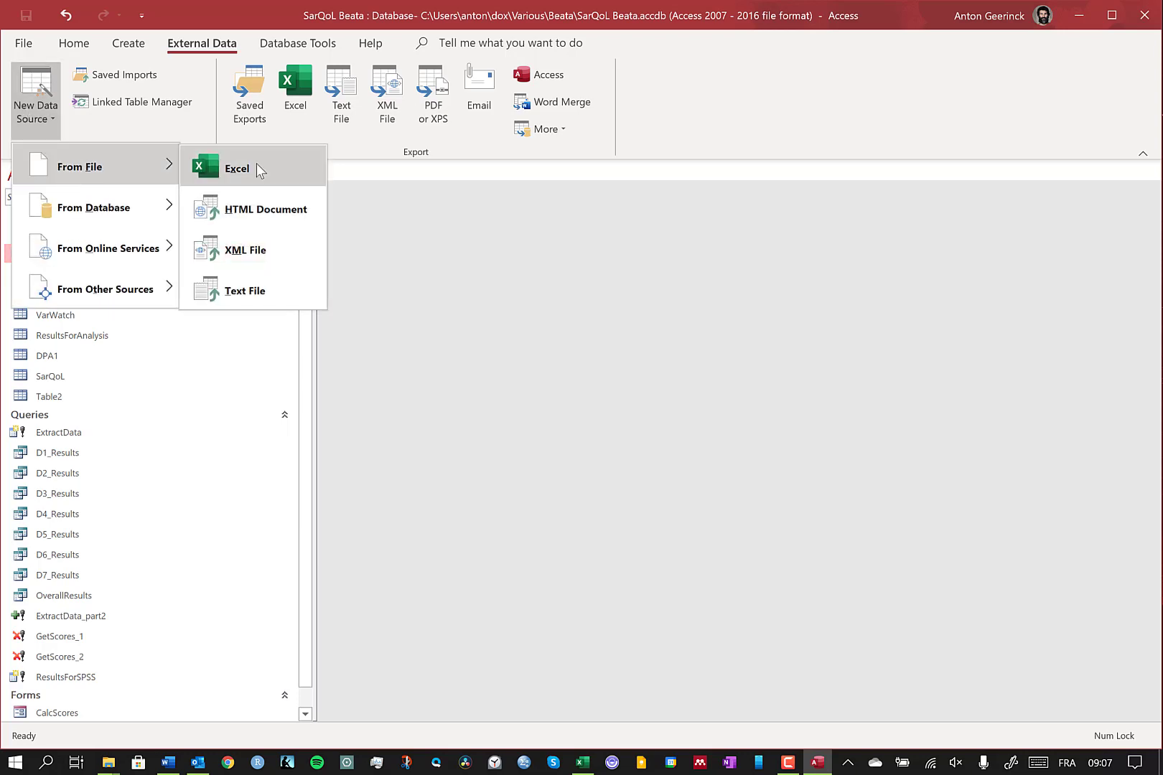
{"action": "left_click", "coordinate": [260, 170]}
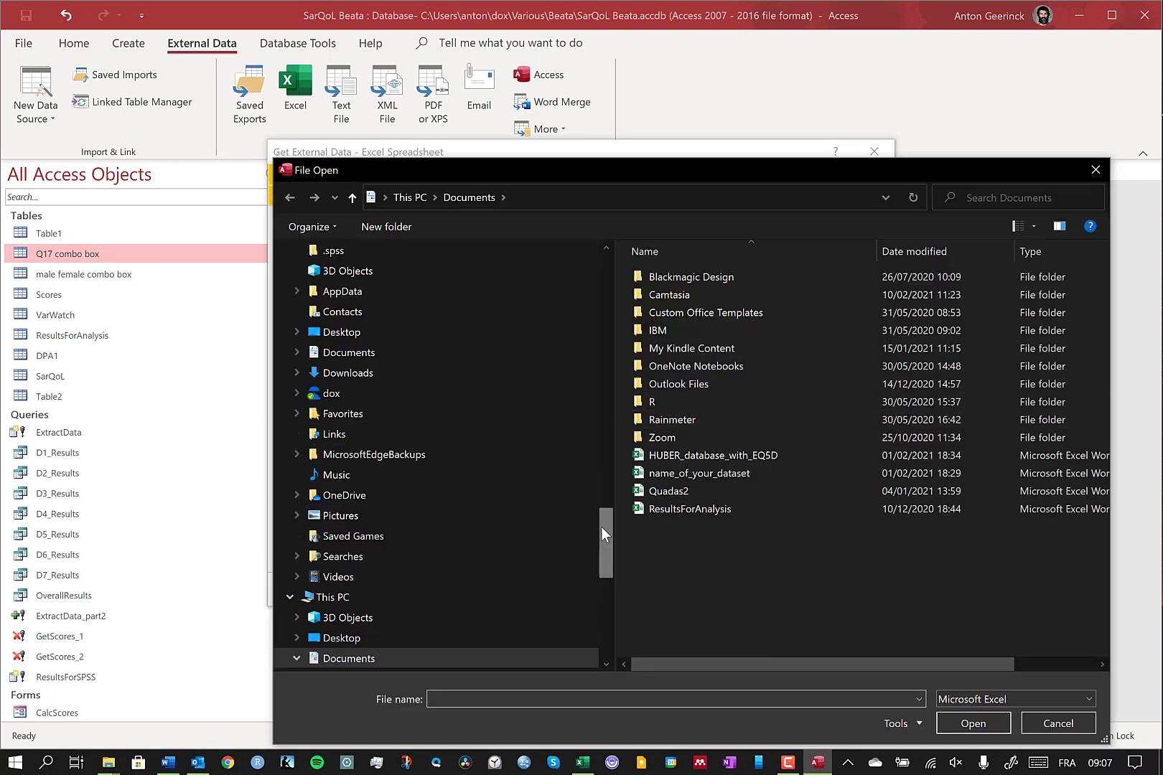
{"action": "left_click_drag", "start_coordinate": [605, 527], "coordinate": [604, 441]}
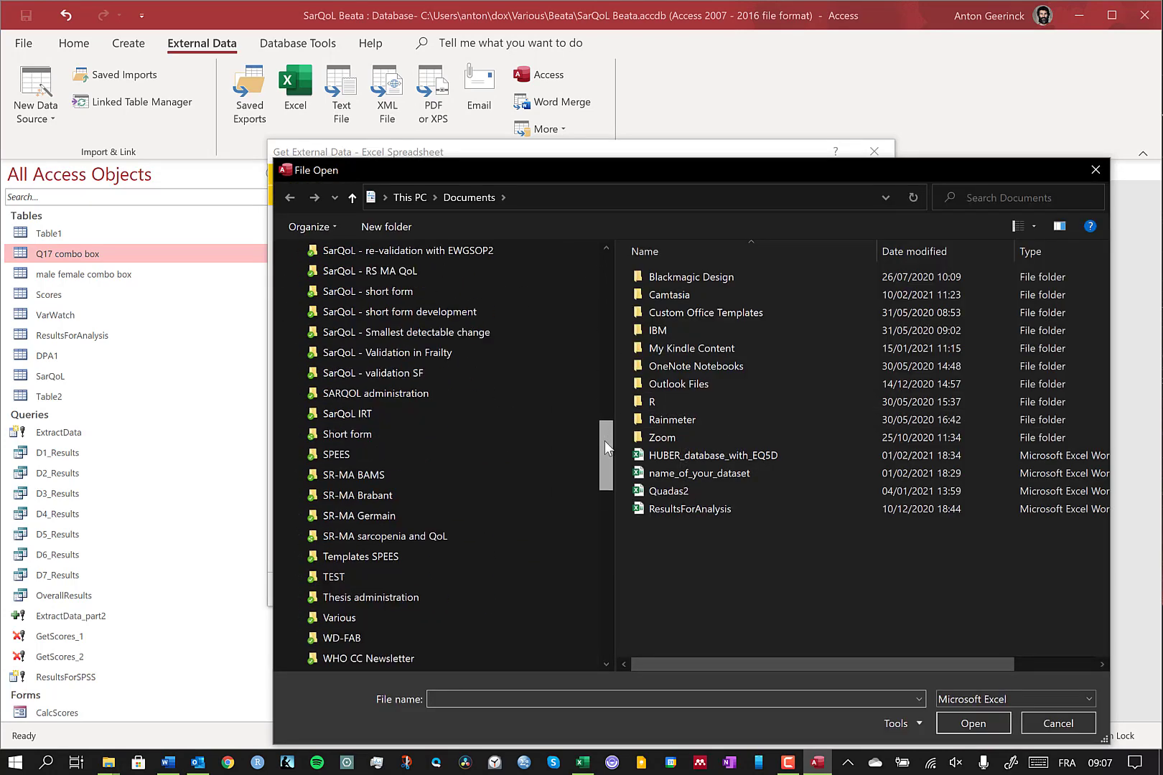
{"action": "left_click", "coordinate": [338, 617]}
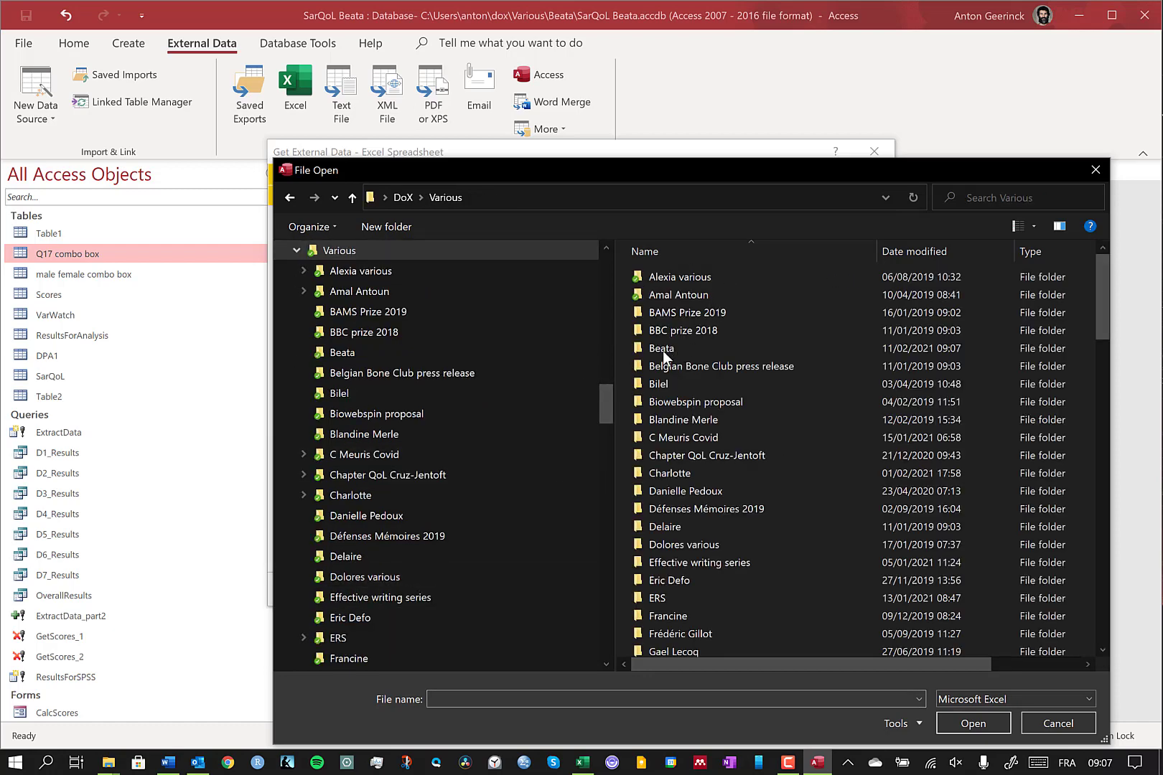
{"action": "double_click", "coordinate": [662, 350]}
{"action": "left_click", "coordinate": [861, 276]}
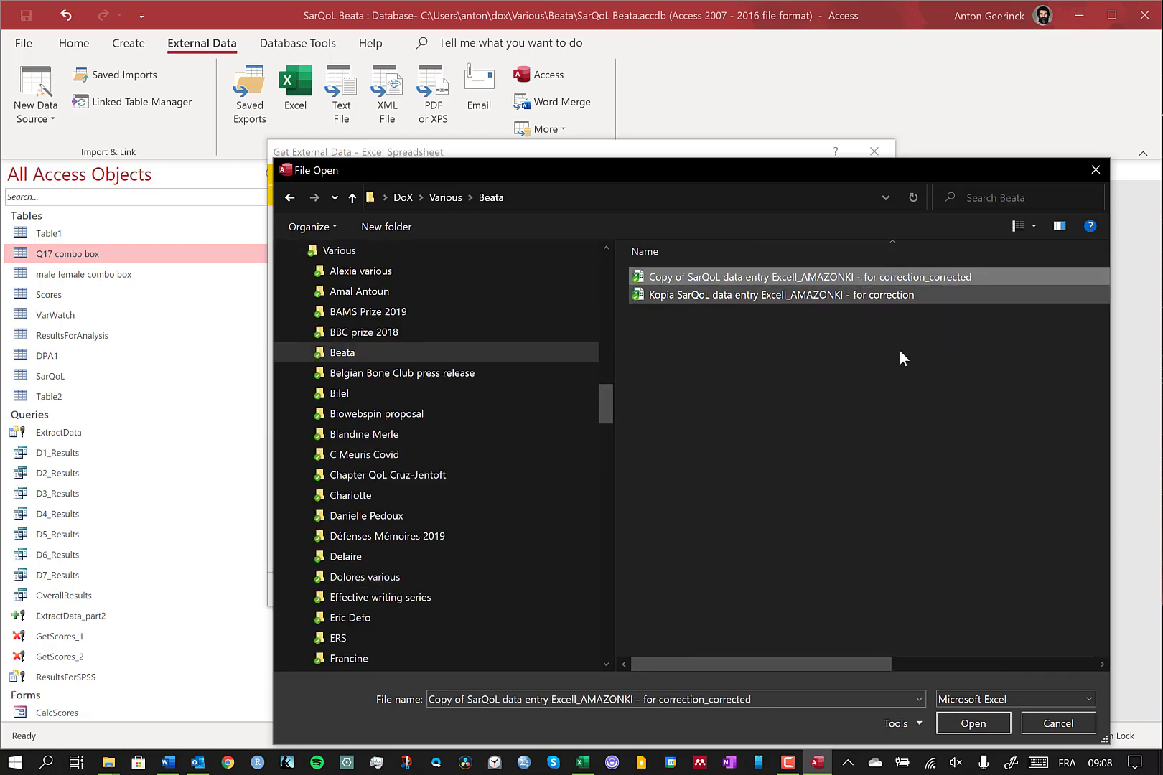
{"action": "left_click", "coordinate": [971, 723]}
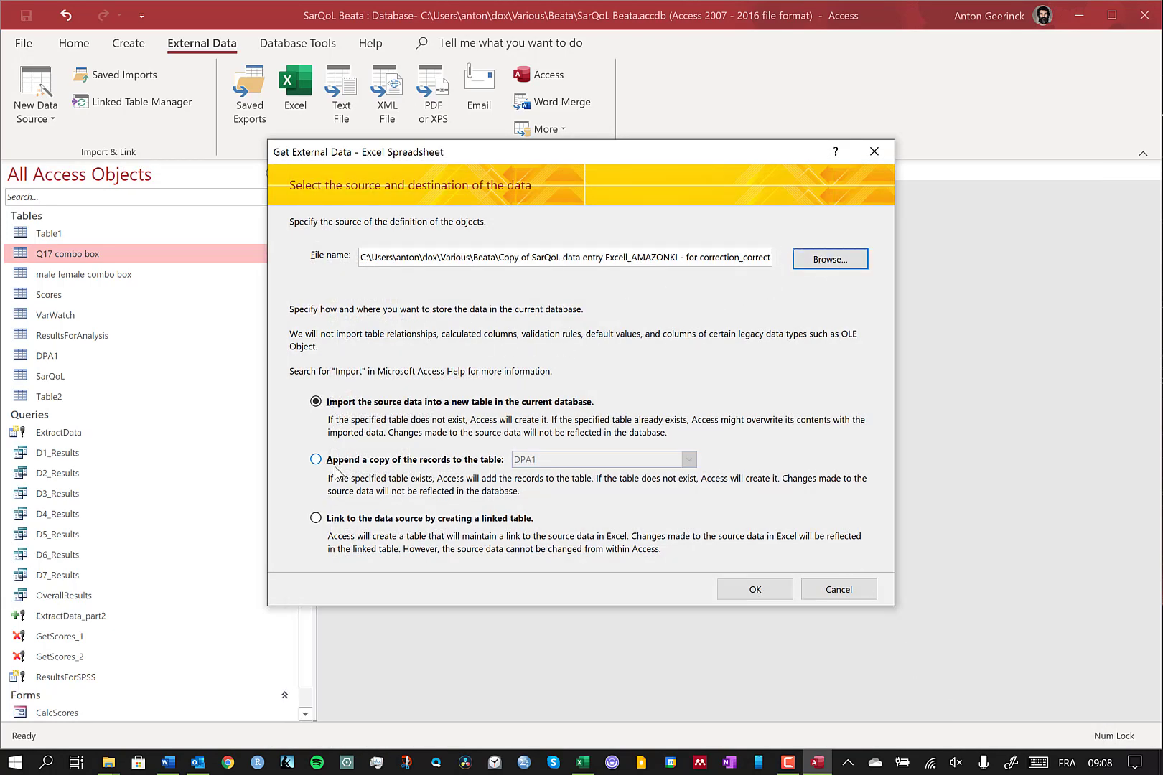
Set the import to append records to table DPA1 from worksheet Feuil1 and check the column headings in the preview
{"action": "left_click", "coordinate": [313, 461]}
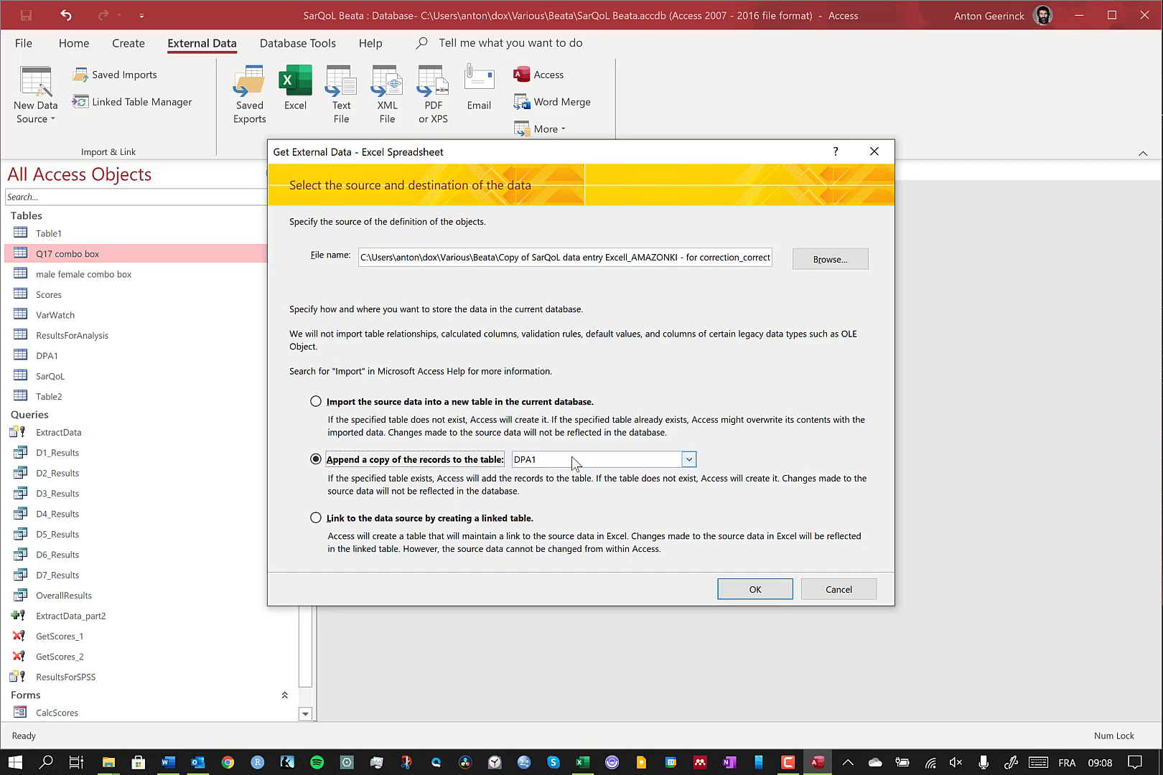
{"action": "left_click", "coordinate": [784, 588]}
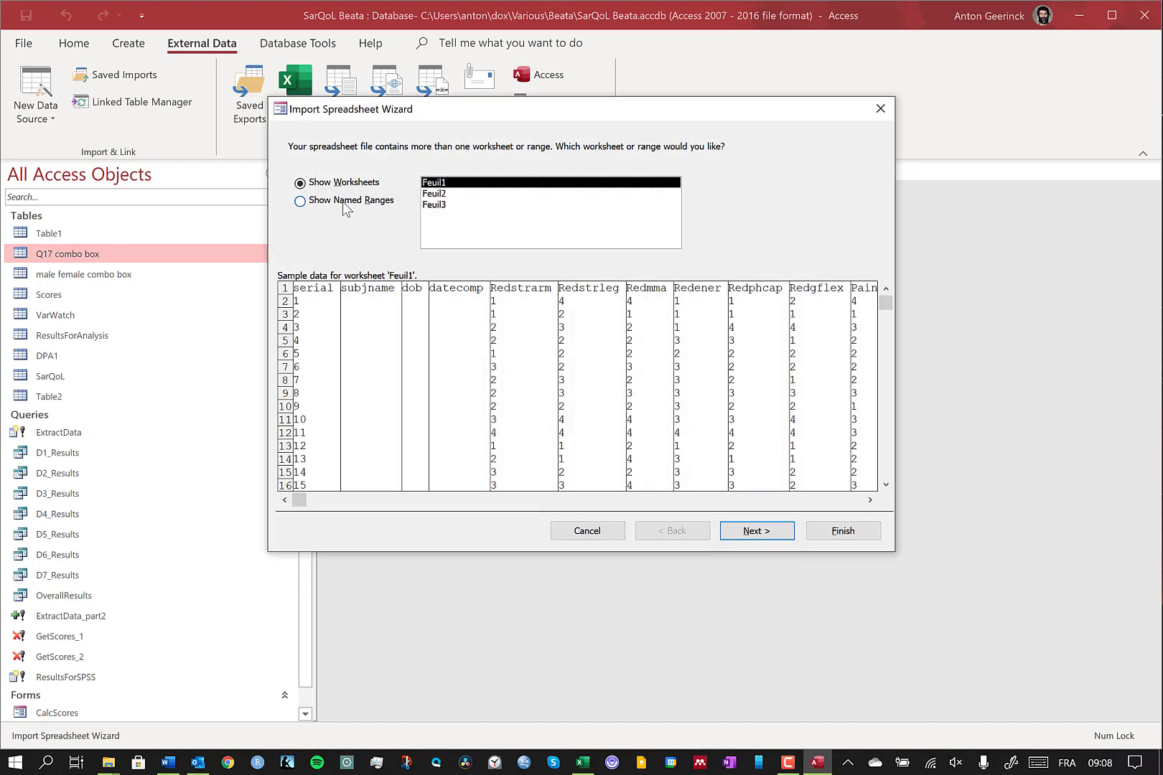
{"action": "left_click", "coordinate": [763, 535]}
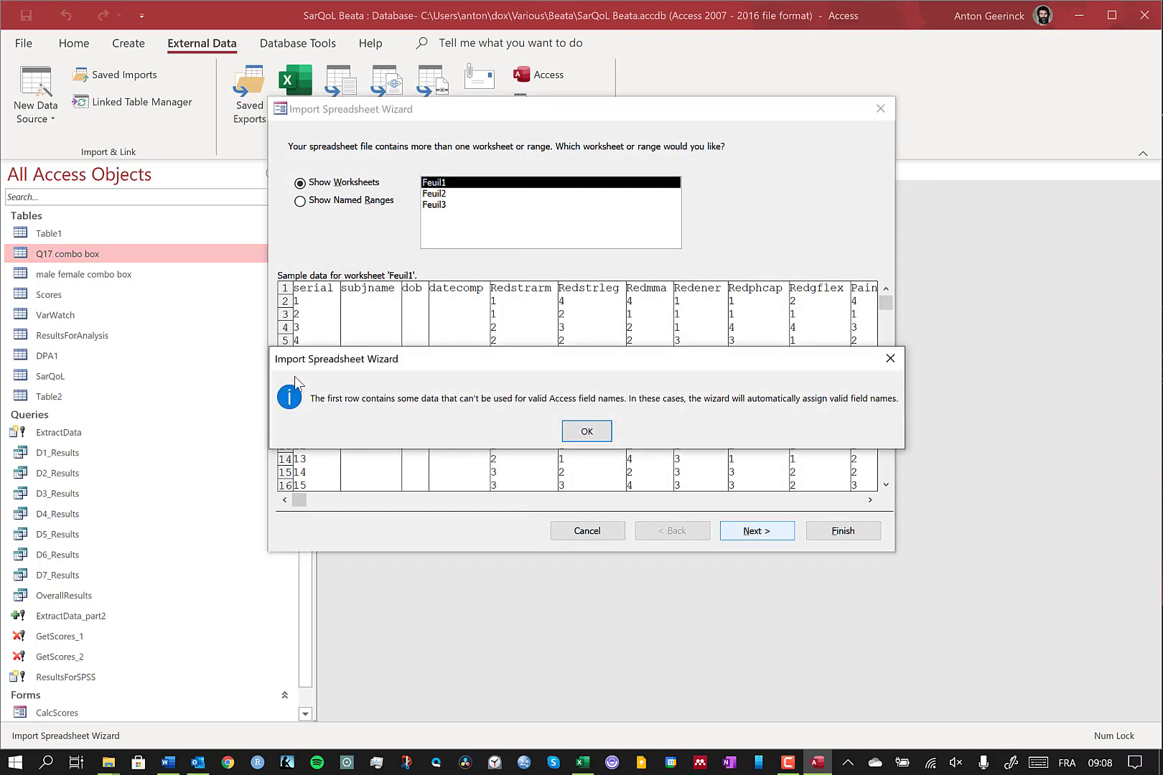
{"action": "left_click", "coordinate": [584, 431]}
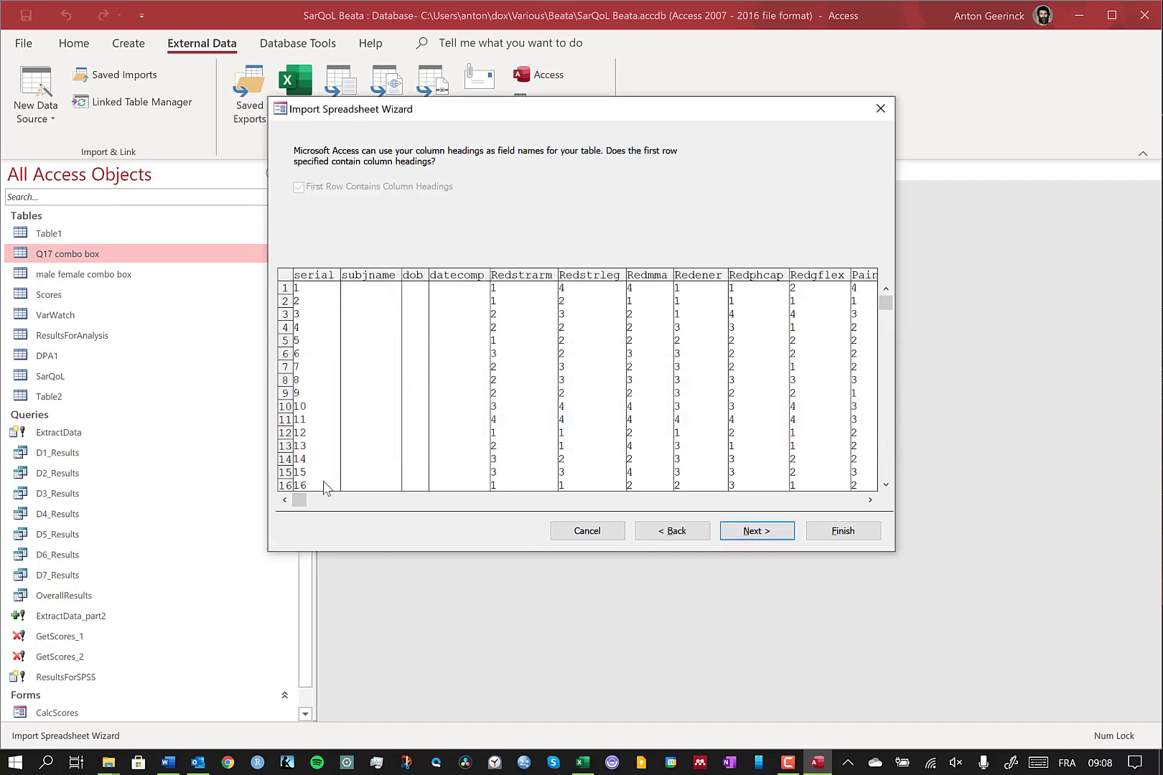
{"action": "left_click_drag", "start_coordinate": [300, 505], "coordinate": [856, 506]}
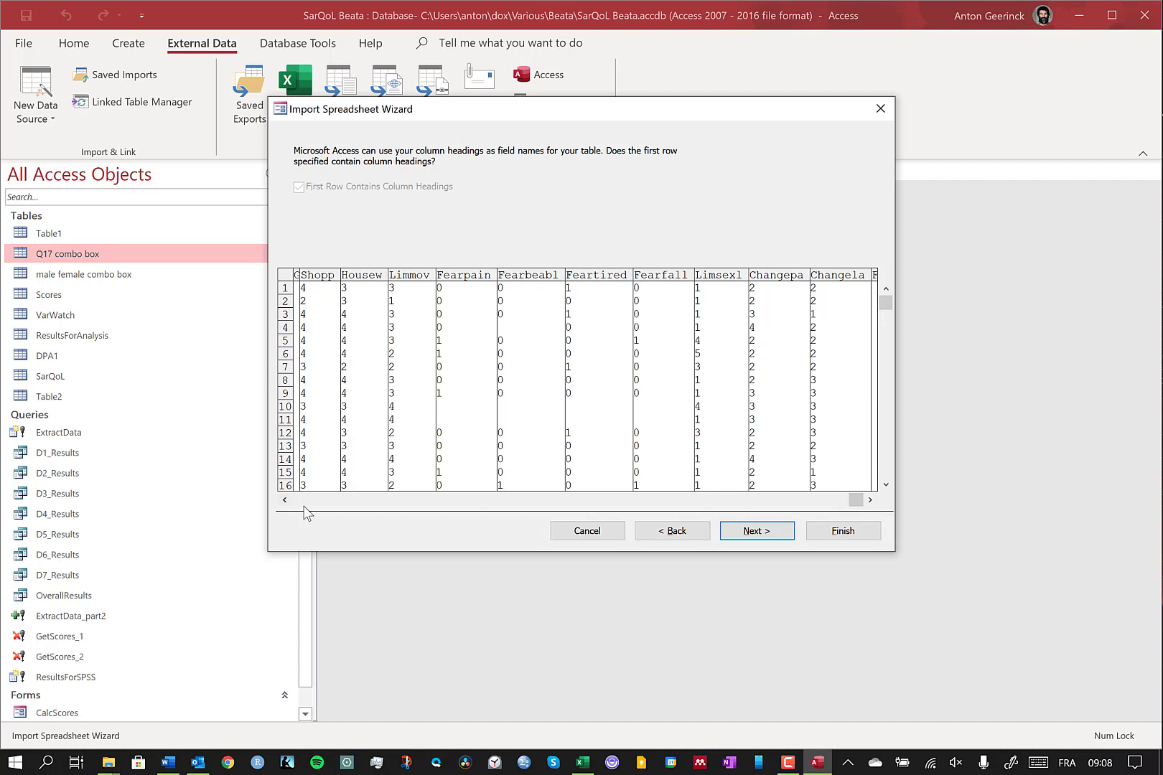
{"action": "left_click", "coordinate": [772, 536]}
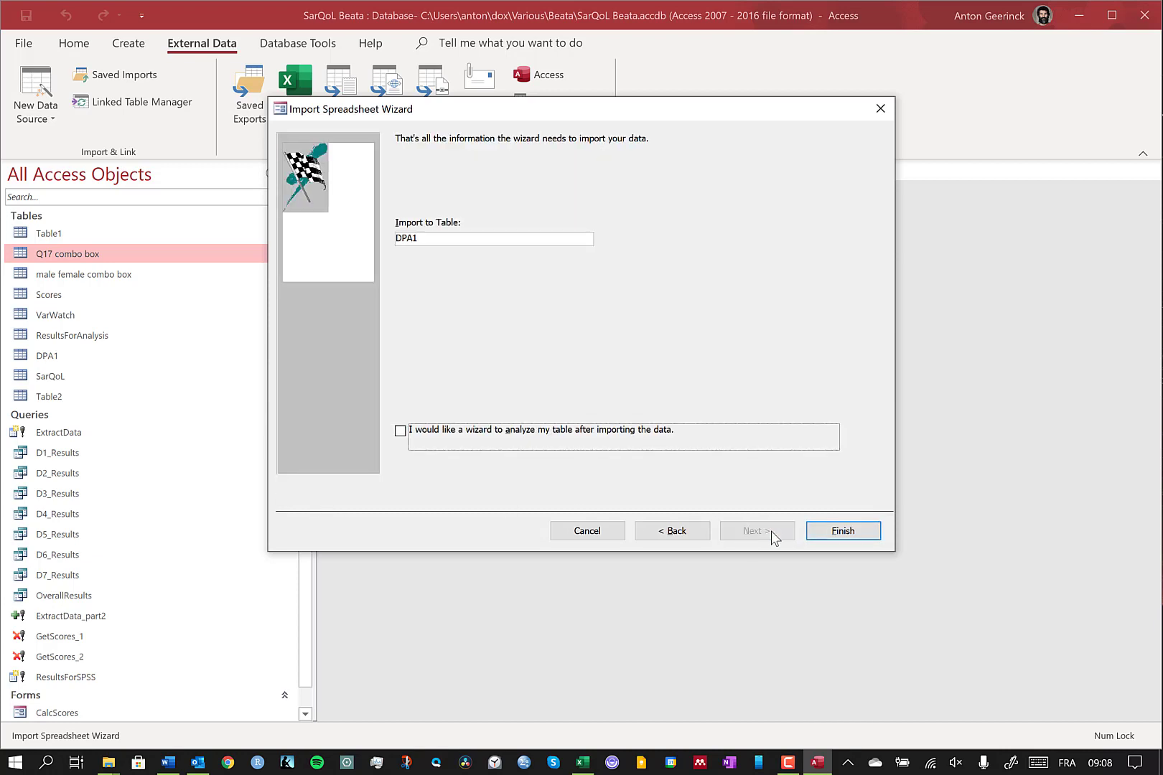
Try to finish the import into DPA1, dismiss the messages and close the import wizard
{"action": "left_click", "coordinate": [840, 534]}
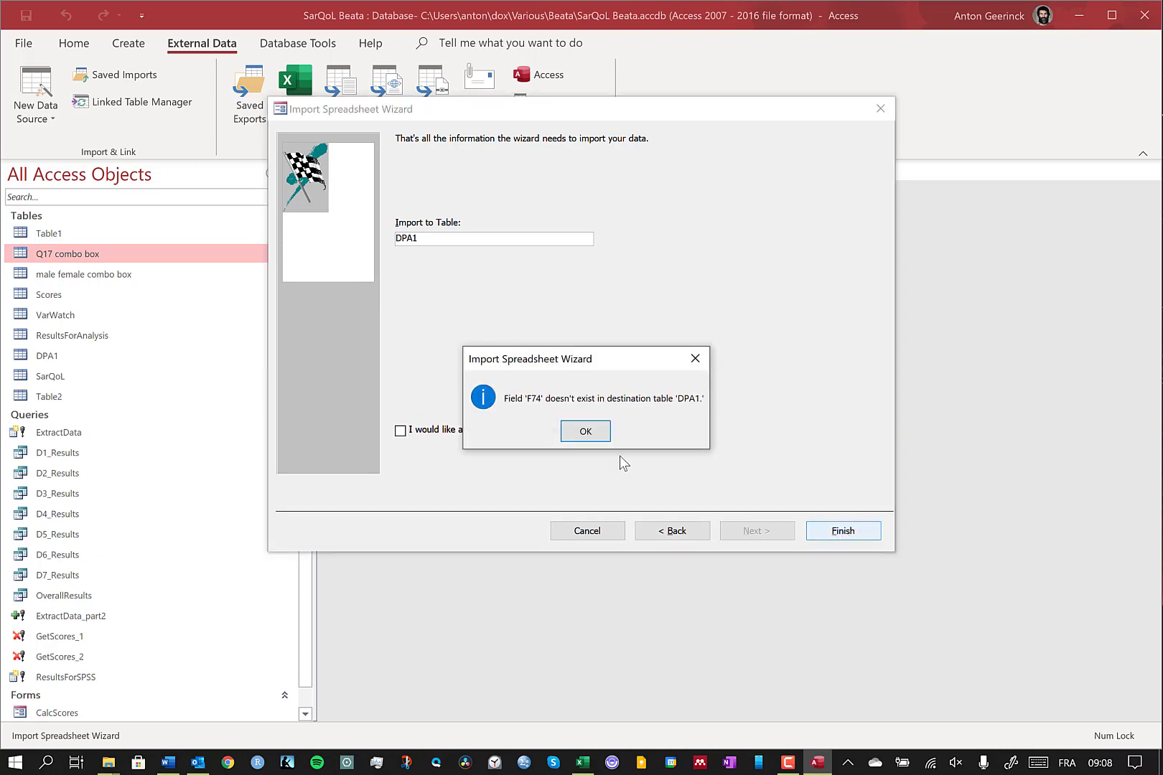
{"action": "left_click", "coordinate": [586, 432]}
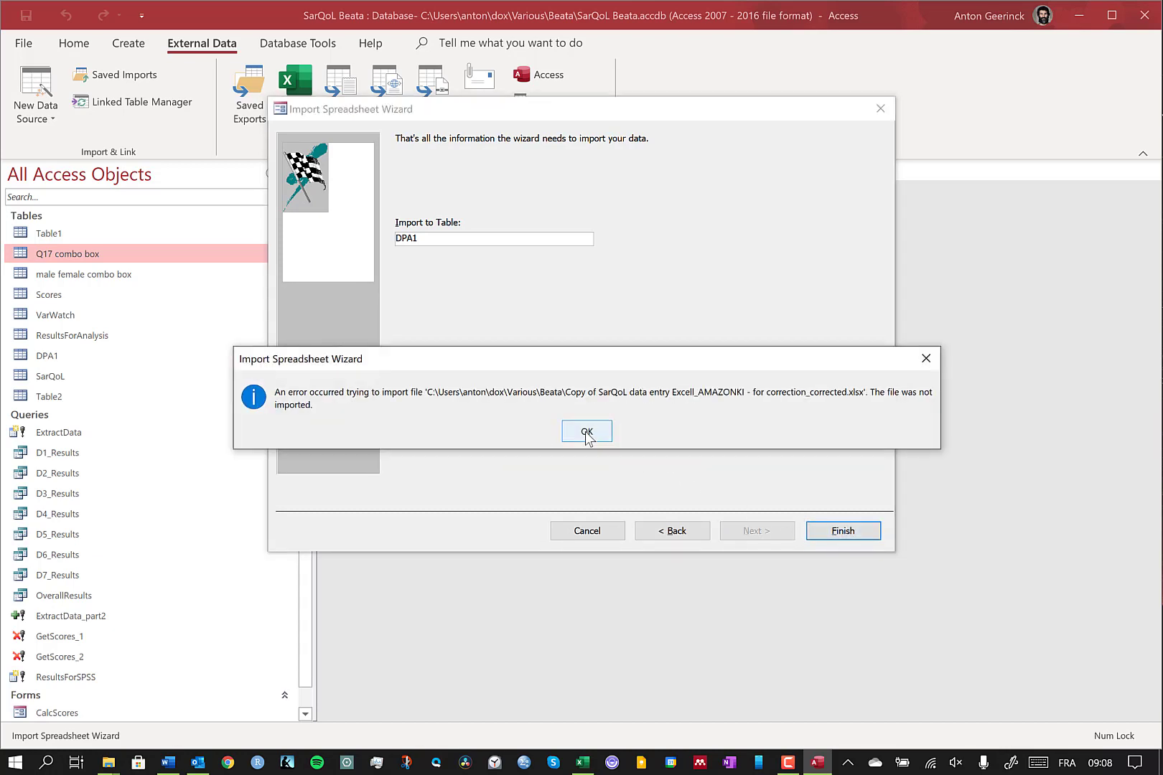
{"action": "left_click", "coordinate": [587, 432]}
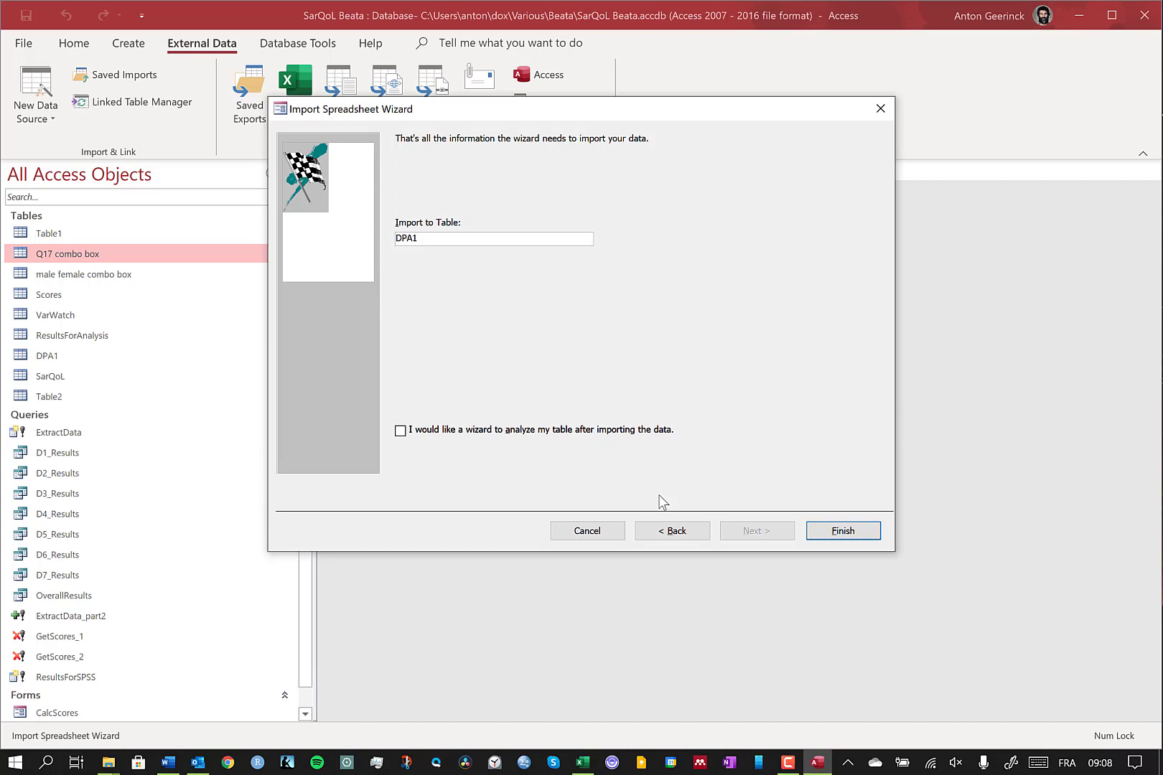
{"action": "left_click", "coordinate": [674, 533]}
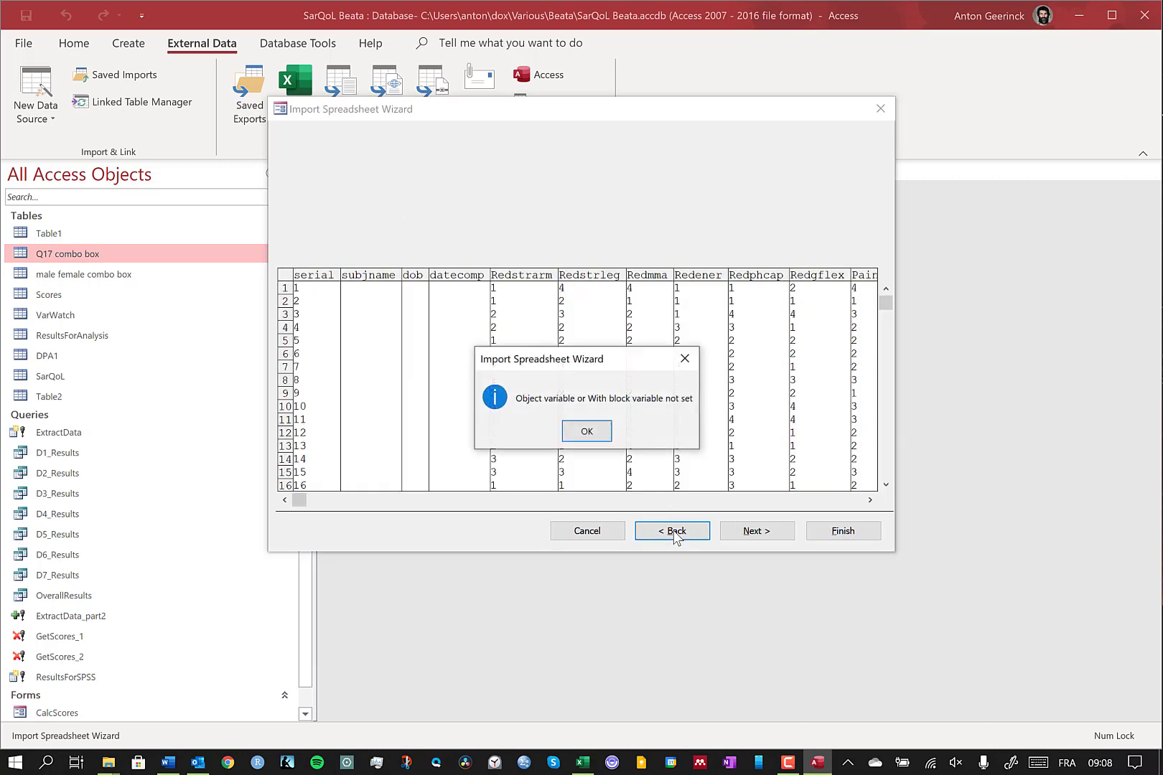
{"action": "left_click", "coordinate": [585, 430]}
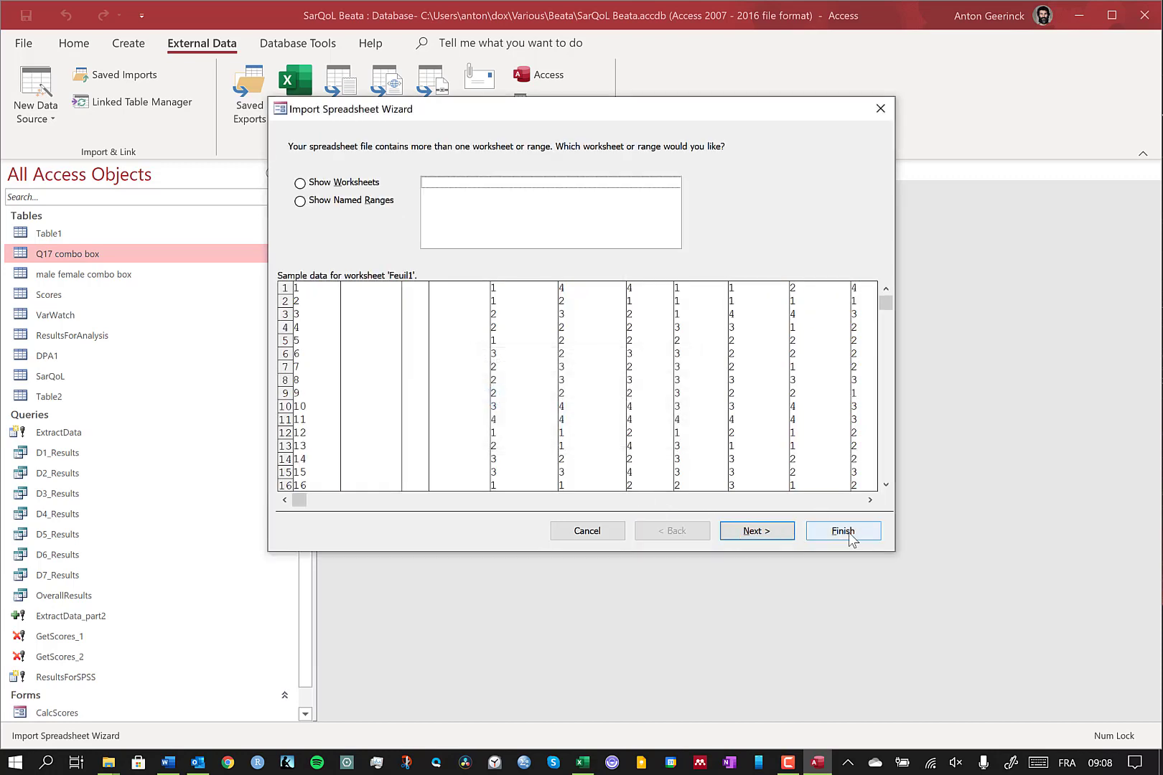
{"action": "left_click", "coordinate": [880, 108]}
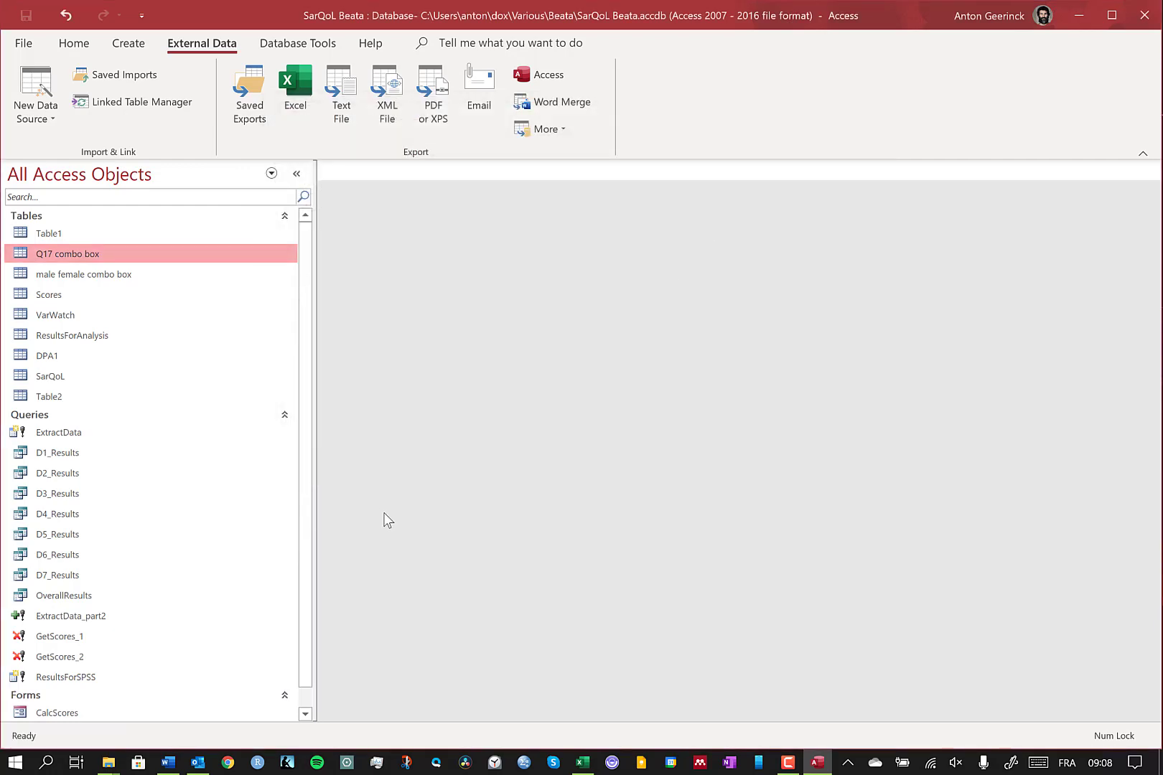
Switch to the Excel workbook and delete the empty columns BV to CH after the Changela column on Feuil1
{"action": "left_click", "coordinate": [582, 762]}
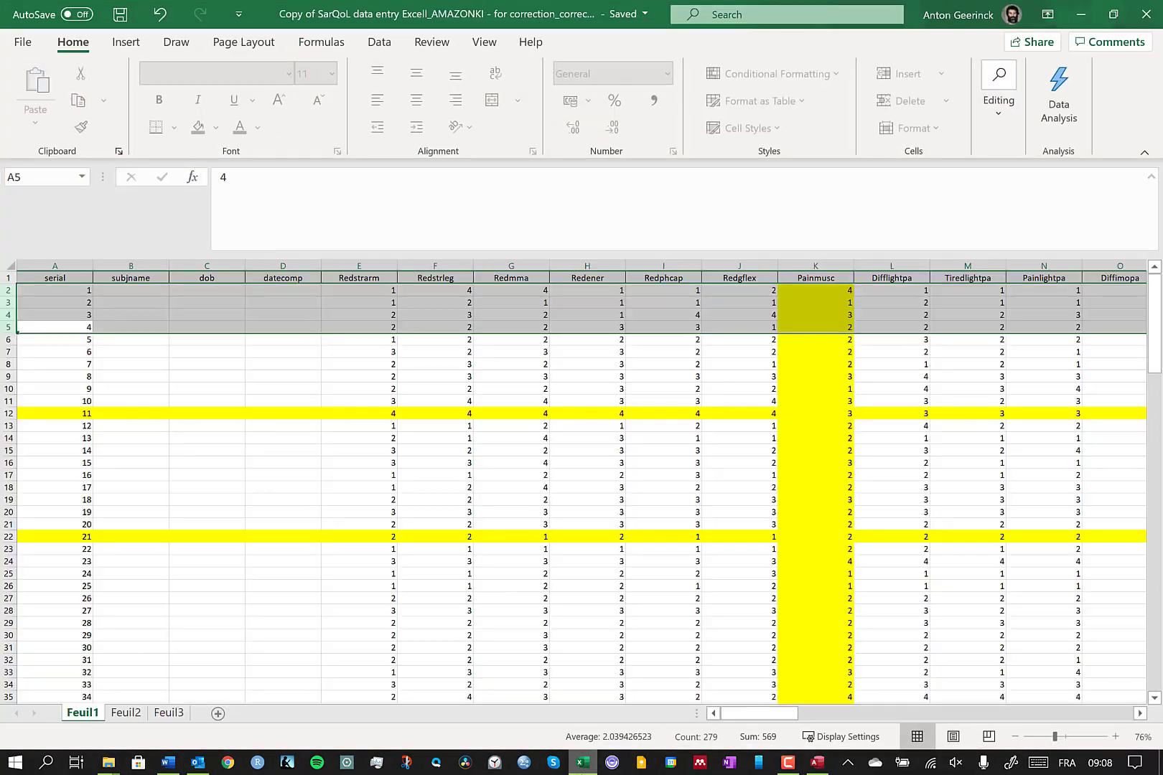
{"action": "left_click_drag", "start_coordinate": [765, 711], "coordinate": [1066, 714]}
{"action": "left_click", "coordinate": [1043, 264]}
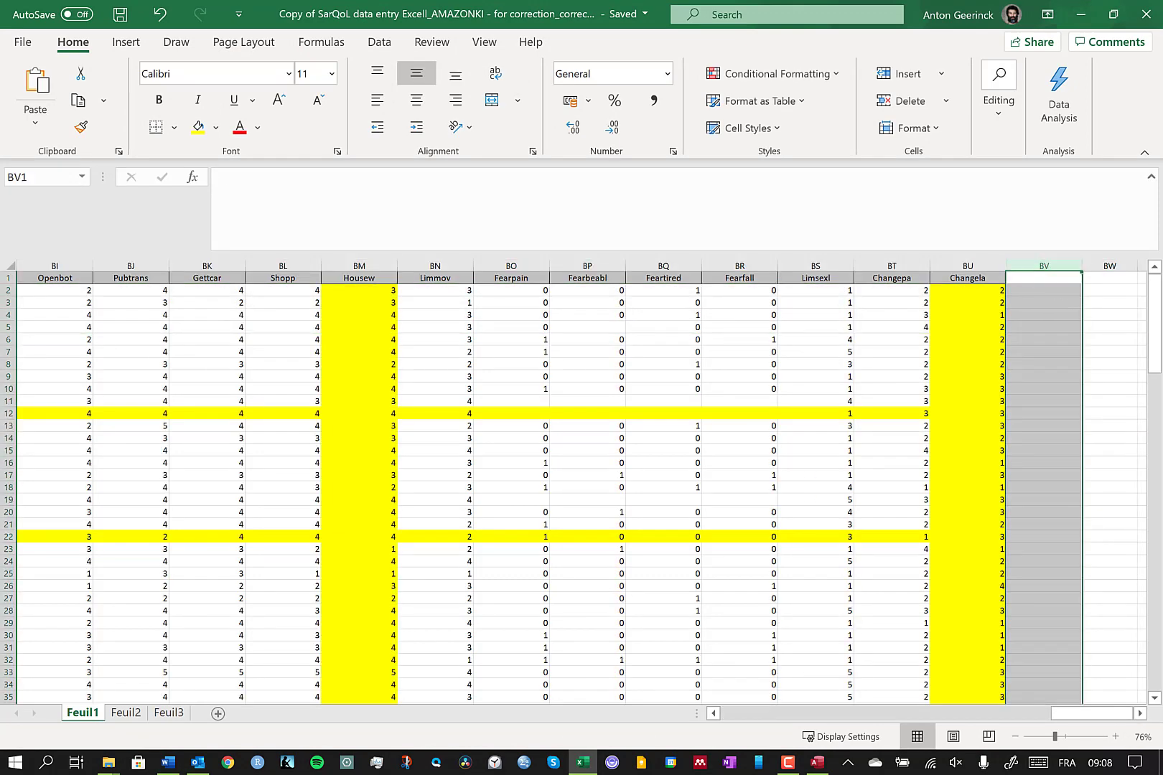
{"action": "key", "text": "shift+Right"}
{"action": "key", "text": "shift+Right"}
{"action": "key", "text": "shift+Right"}
{"action": "key", "text": "shift+Right"}
{"action": "key", "text": "shift+Right"}
{"action": "key", "text": "shift+Right"}
{"action": "key", "text": "shift+Right"}
{"action": "key", "text": "shift+Right"}
{"action": "key", "text": "shift+Right"}
{"action": "key", "text": "shift+Right"}
{"action": "key", "text": "shift+Right"}
{"action": "key", "text": "shift+Right"}
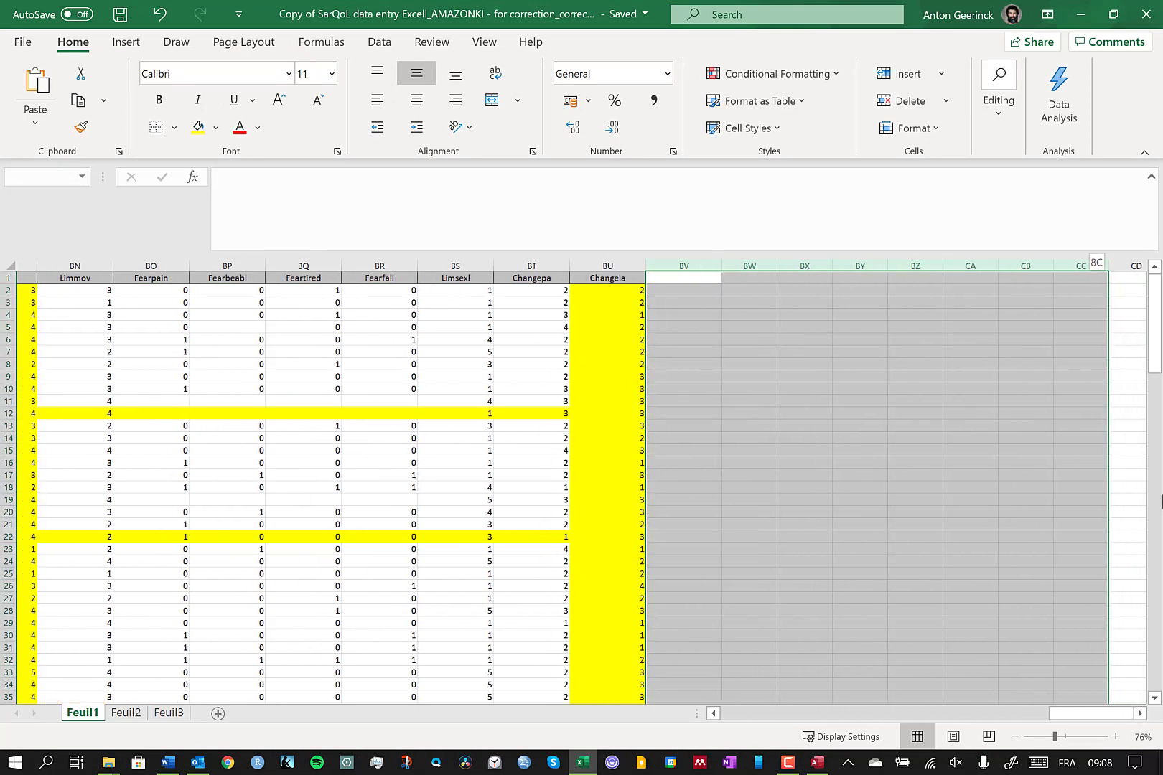
{"action": "right_click", "coordinate": [637, 375]}
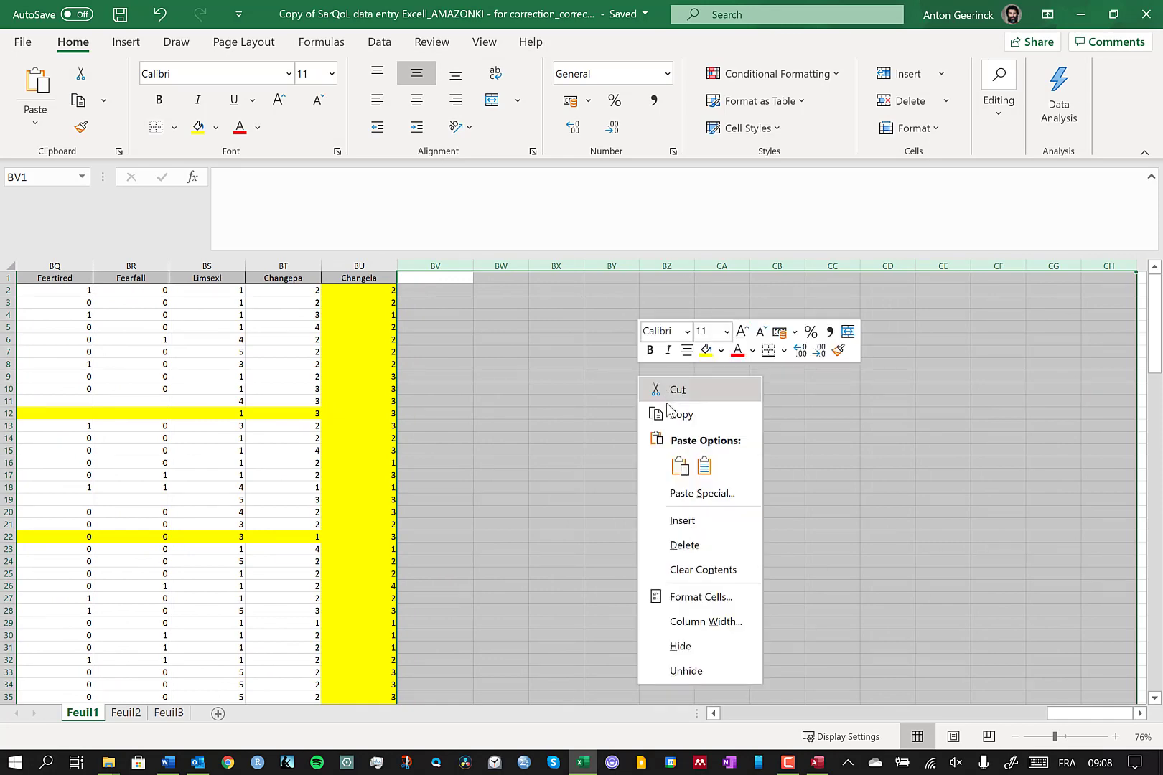
{"action": "left_click", "coordinate": [703, 545]}
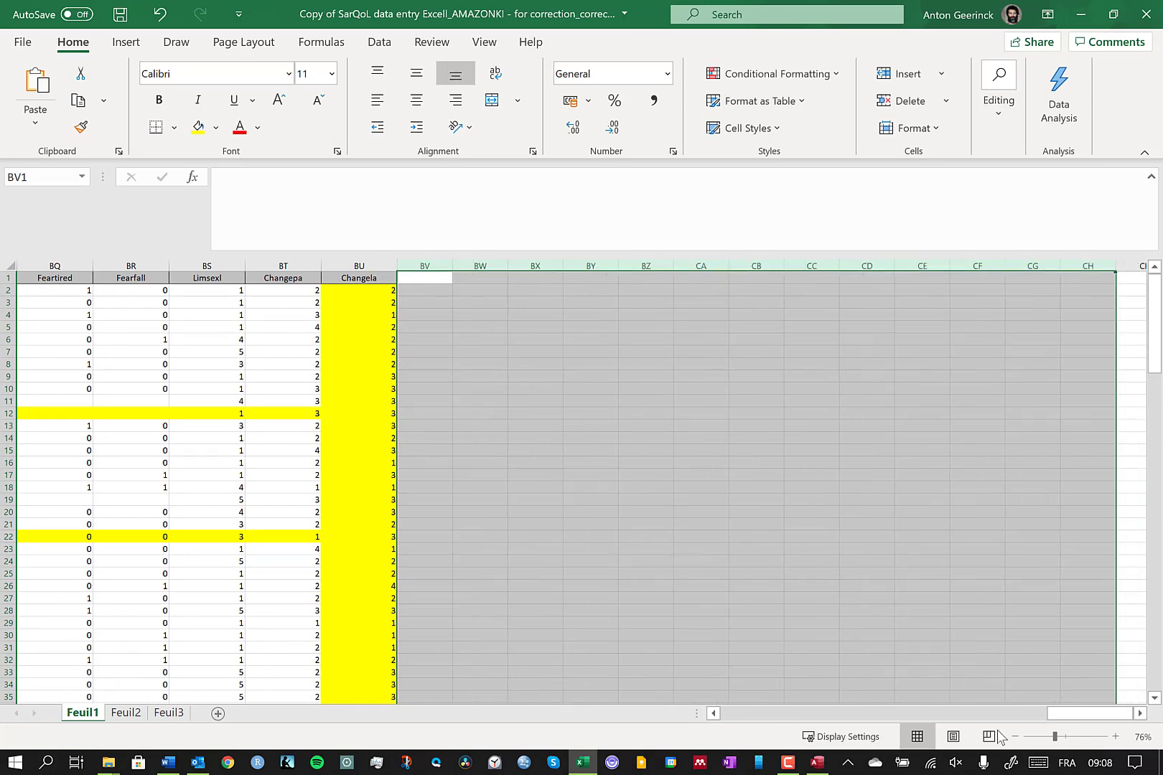
Delete the empty rows 145 to 169 below the last participant's data
{"action": "scroll", "coordinate": [912, 622], "scroll_direction": "down", "scroll_amount": 5}
{"action": "scroll", "coordinate": [913, 620], "scroll_direction": "down", "scroll_amount": 20}
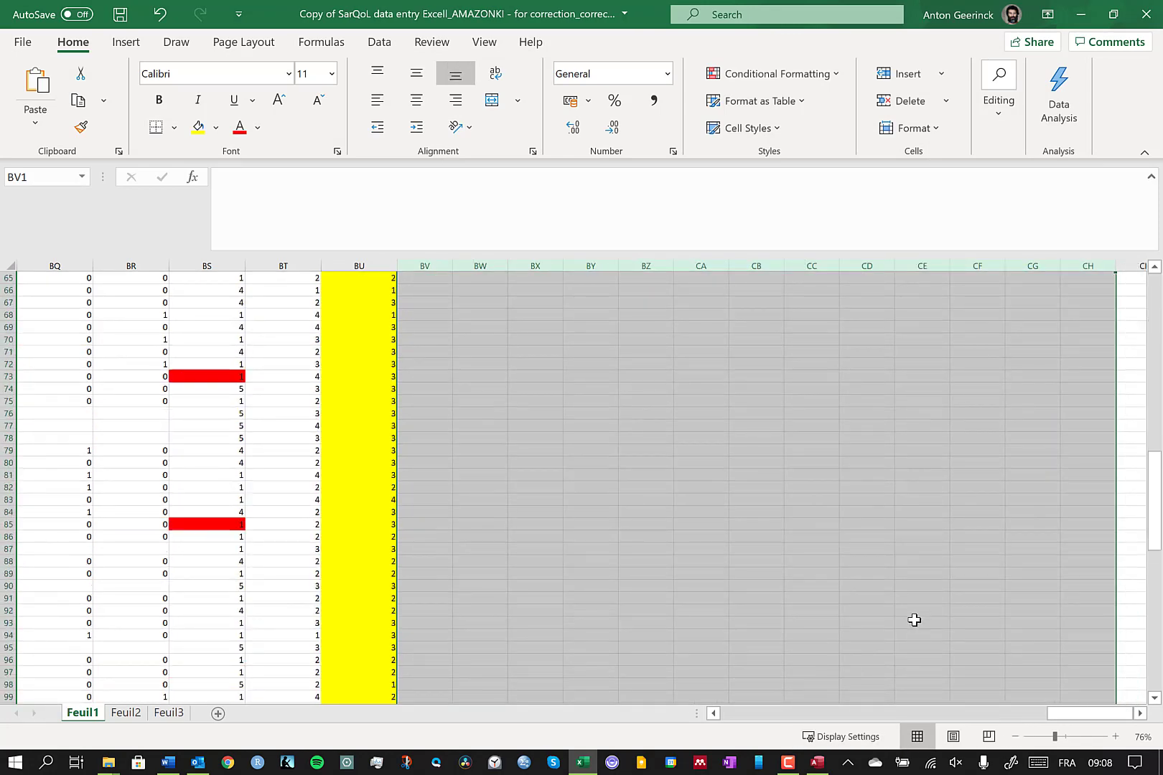
{"action": "scroll", "coordinate": [913, 620], "scroll_direction": "down", "scroll_amount": 3}
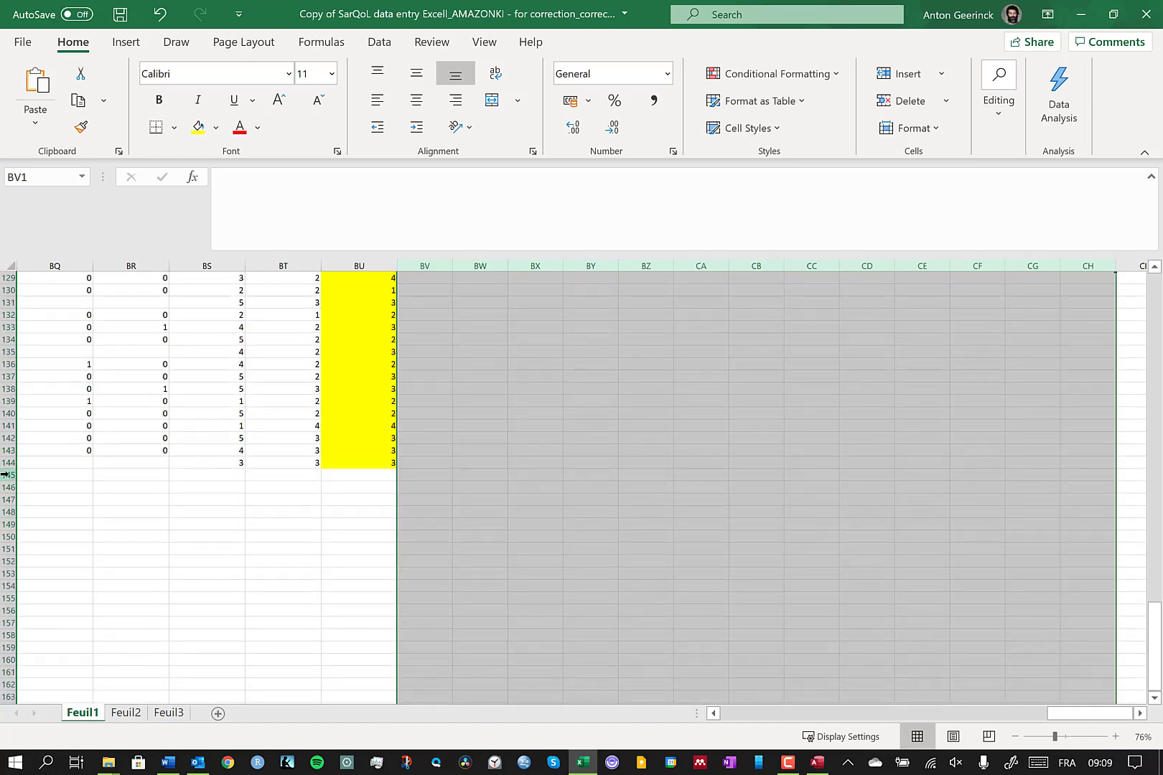
{"action": "left_click", "coordinate": [7, 475]}
{"action": "scroll", "coordinate": [9, 574], "scroll_direction": "down", "scroll_amount": 5}
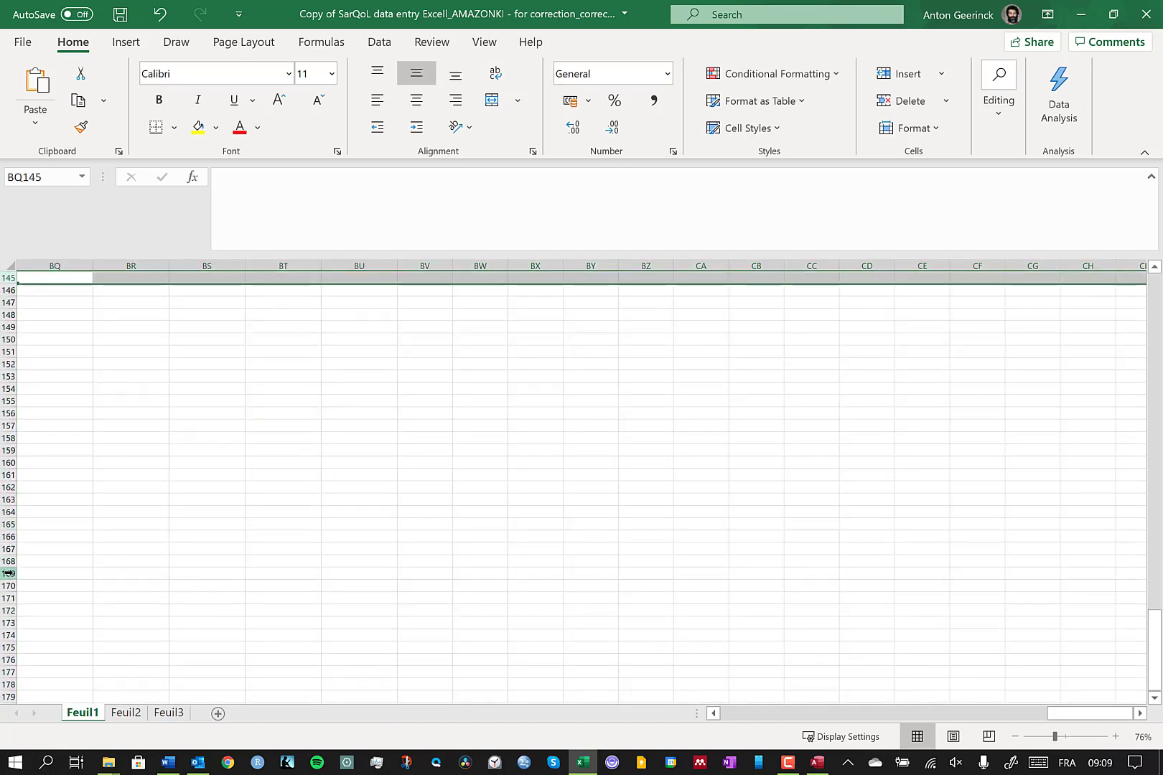
{"action": "left_click", "coordinate": [9, 574], "text": "shift"}
{"action": "right_click", "coordinate": [13, 573]}
{"action": "left_click", "coordinate": [87, 438]}
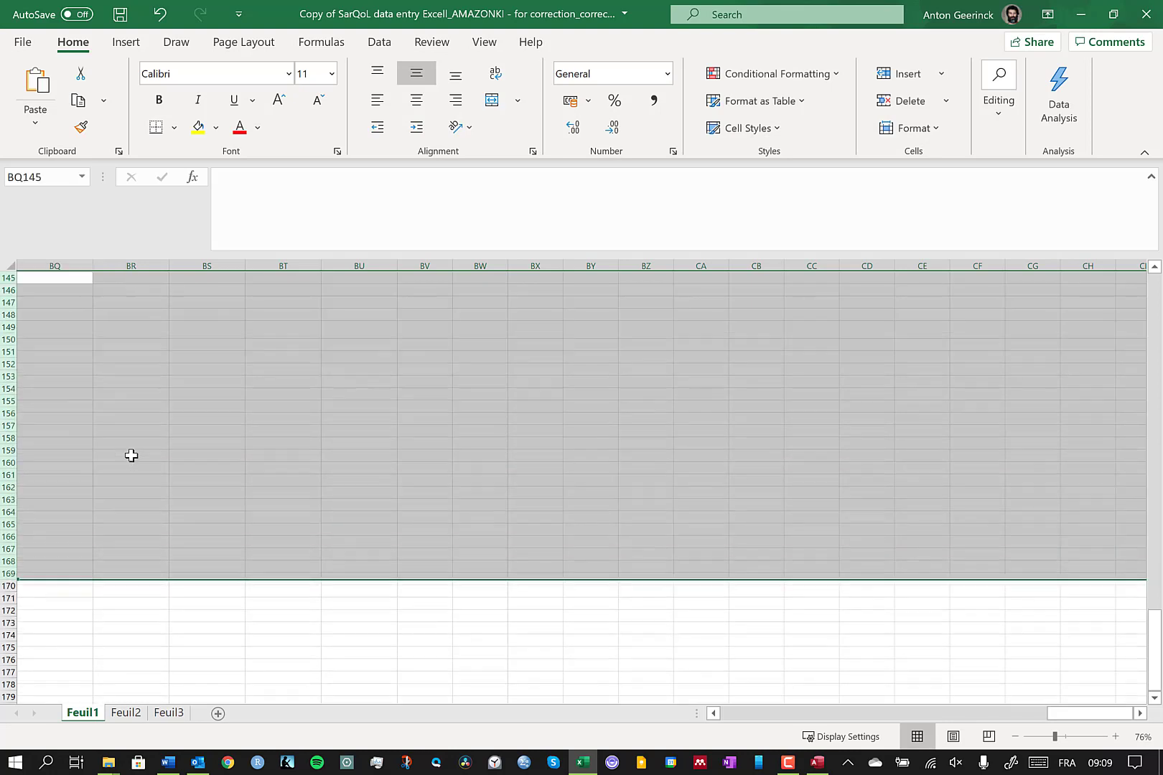
Save the cleaned workbook and return to the Access database
{"action": "left_click", "coordinate": [119, 13]}
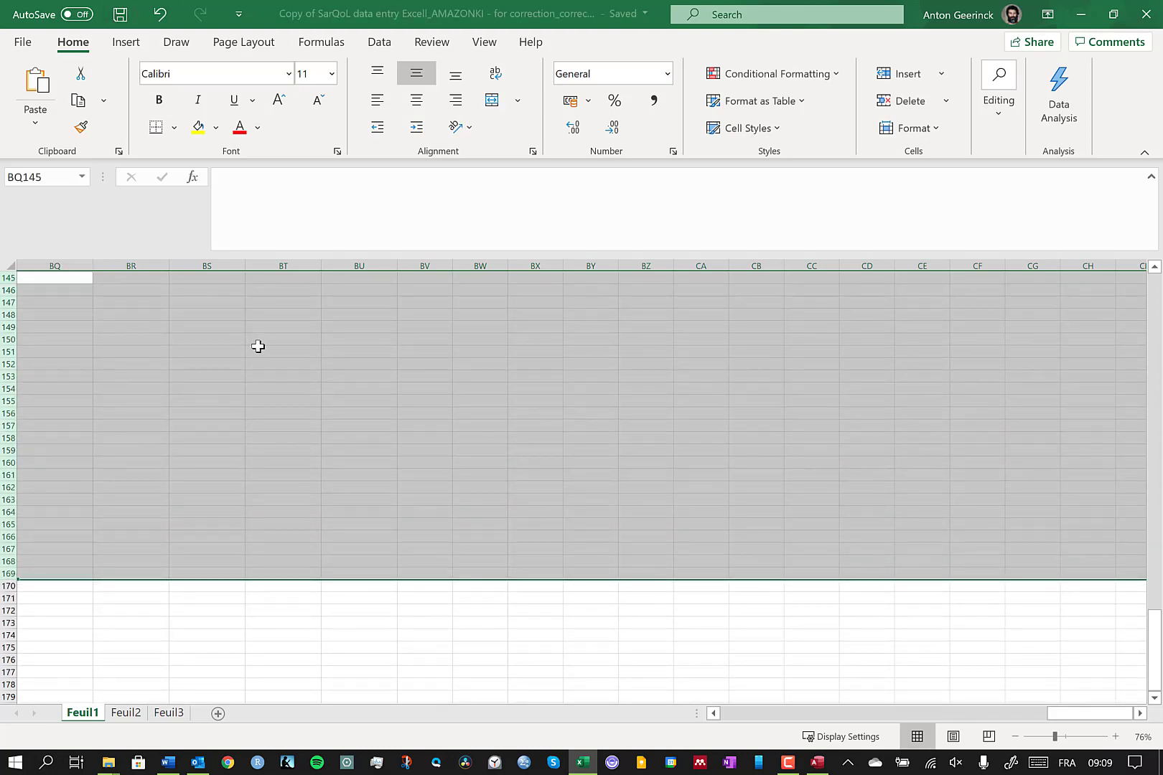
{"action": "scroll", "coordinate": [258, 346], "scroll_direction": "up", "scroll_amount": 20}
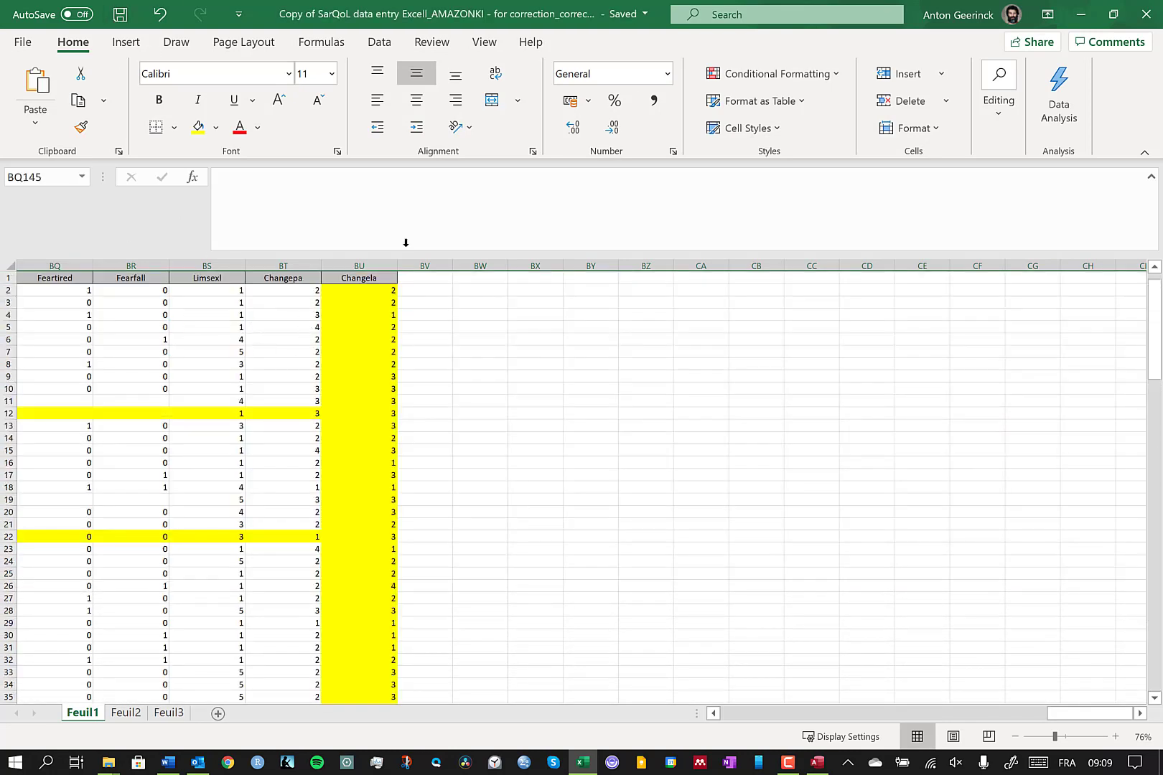
{"action": "left_click", "coordinate": [1076, 16]}
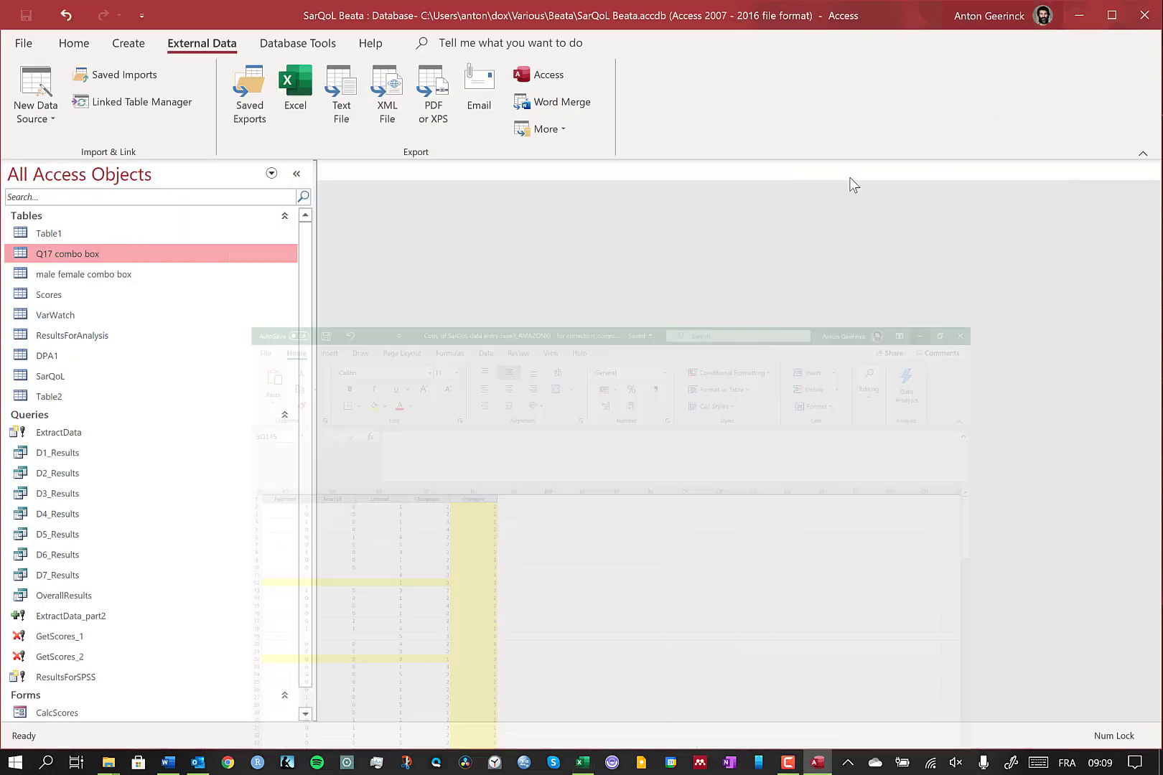
Start an Excel import of 'Copy of SarQoL data entry Excell_AMAZONKI - for correction_corrected', appending its records to table DPA1
{"action": "left_click", "coordinate": [38, 123]}
{"action": "mouse_move", "coordinate": [64, 173]}
{"action": "left_click", "coordinate": [237, 177]}
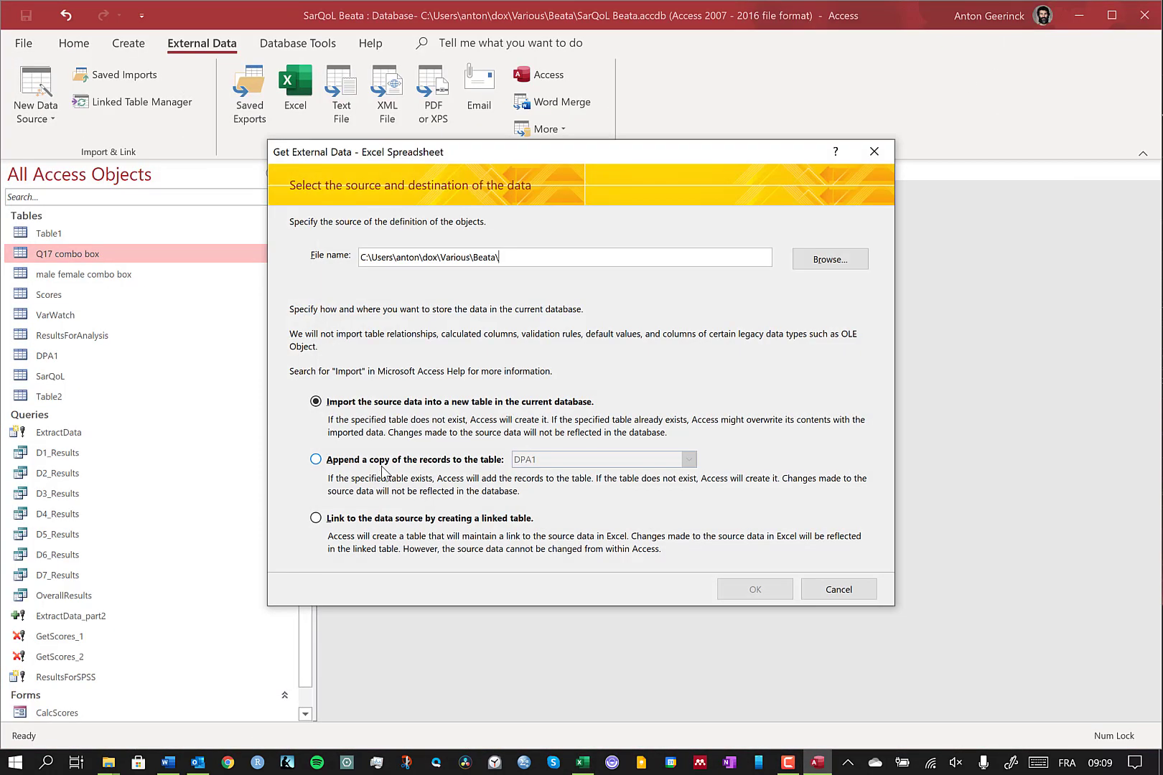
{"action": "left_click", "coordinate": [830, 259]}
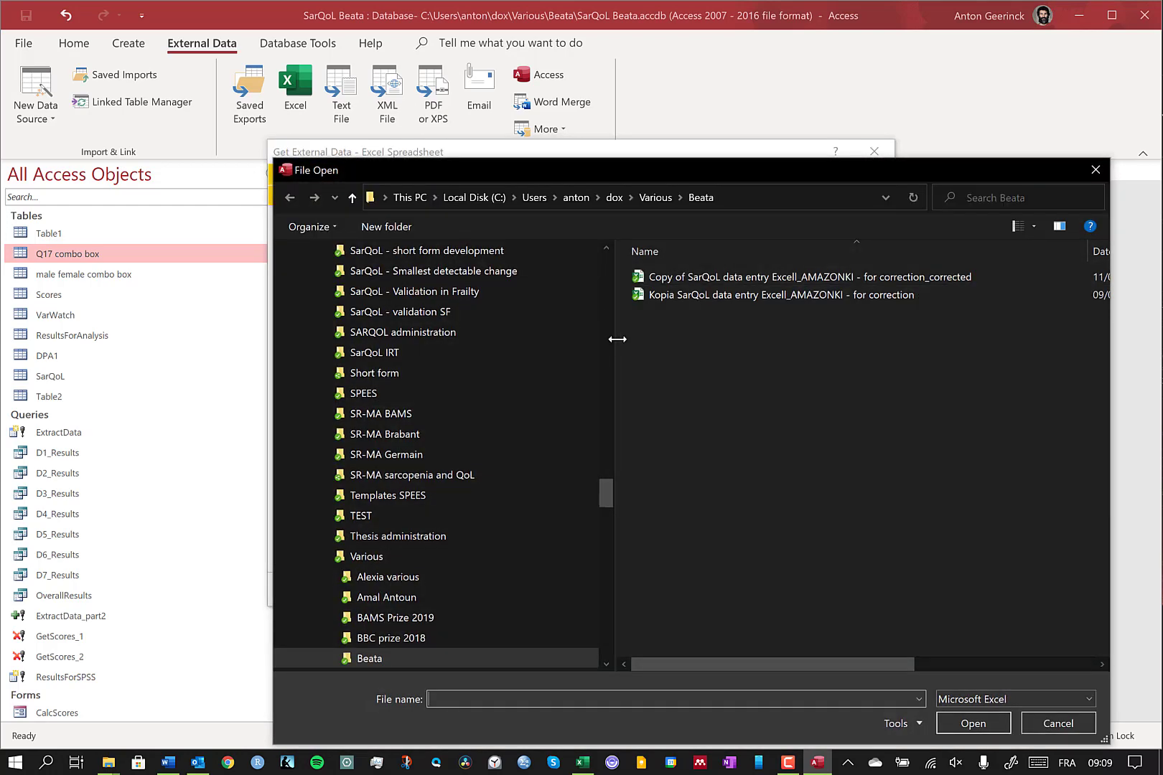
{"action": "left_click", "coordinate": [819, 277]}
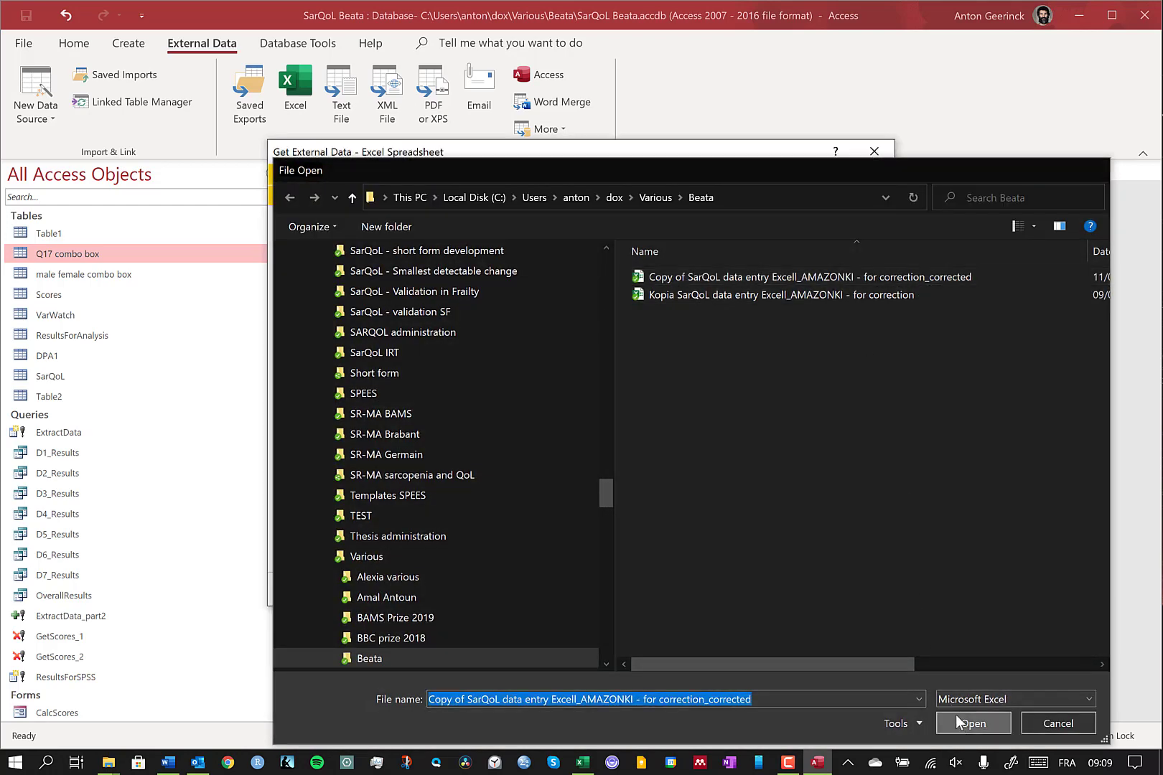
{"action": "left_click", "coordinate": [956, 714]}
{"action": "left_click", "coordinate": [358, 465]}
{"action": "left_click", "coordinate": [726, 587]}
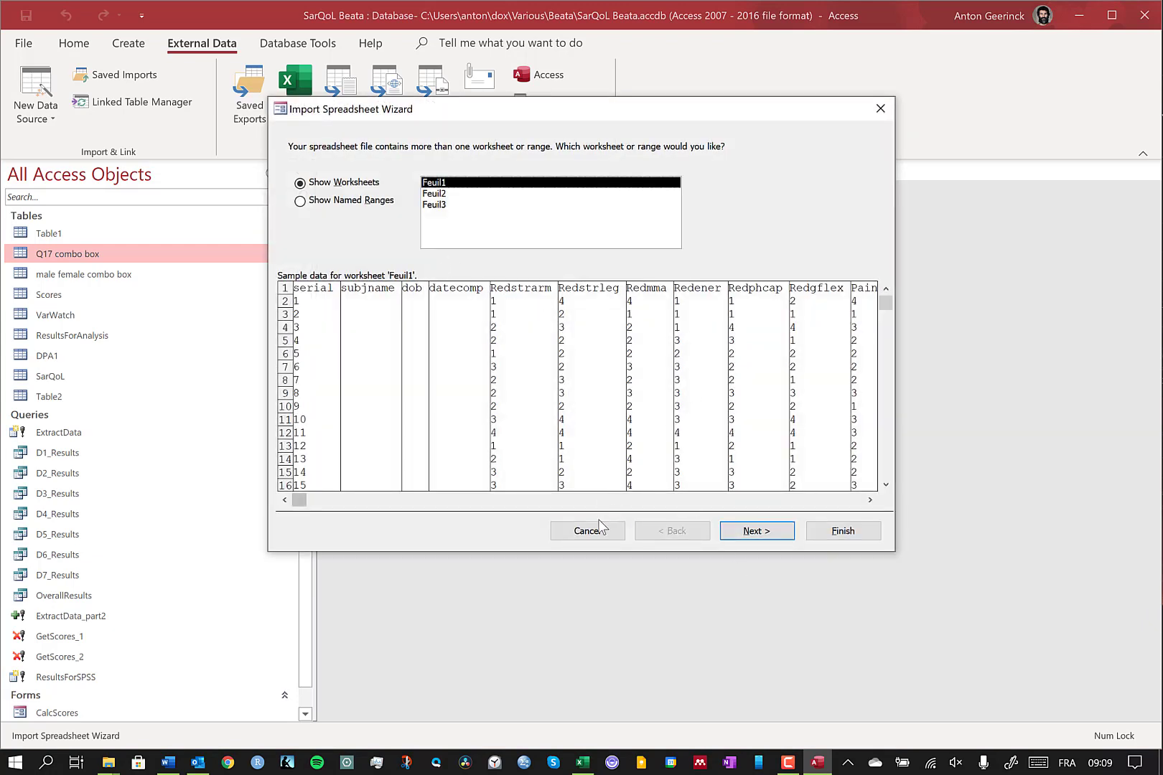
Import worksheet Feuil1 into DPA1 and close the wizard without saving the import steps
{"action": "left_click", "coordinate": [769, 540]}
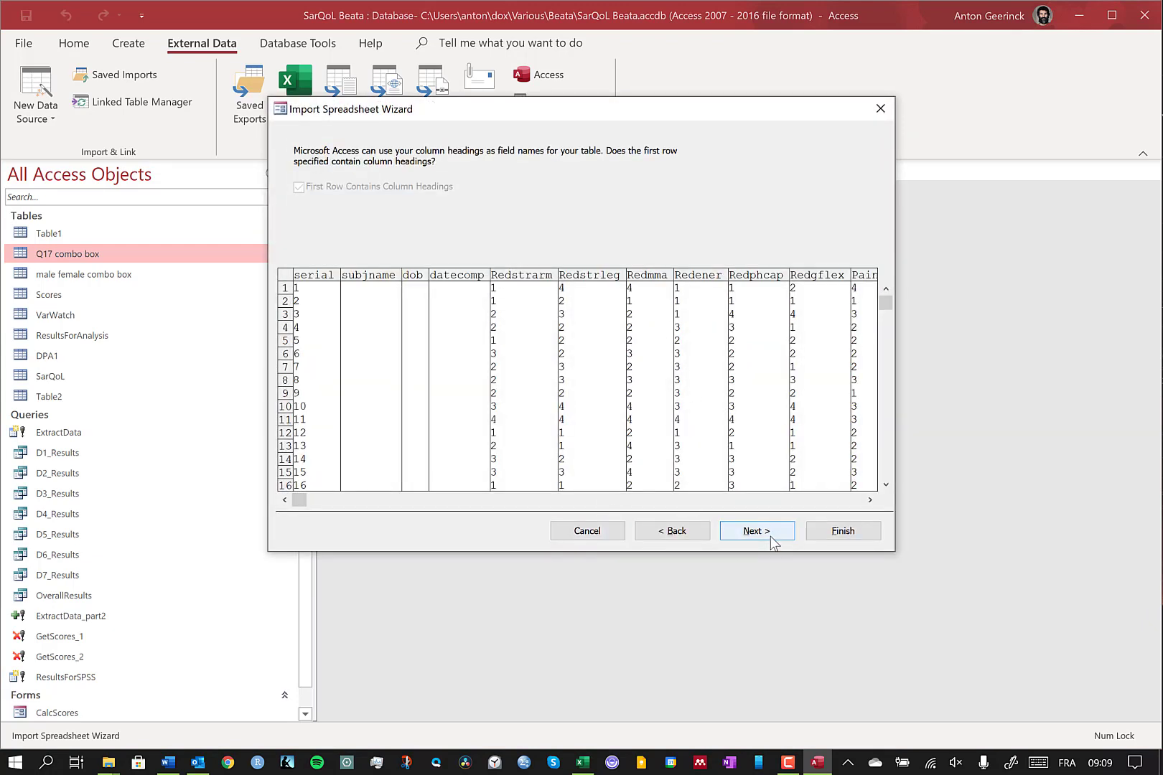
{"action": "left_click", "coordinate": [762, 533]}
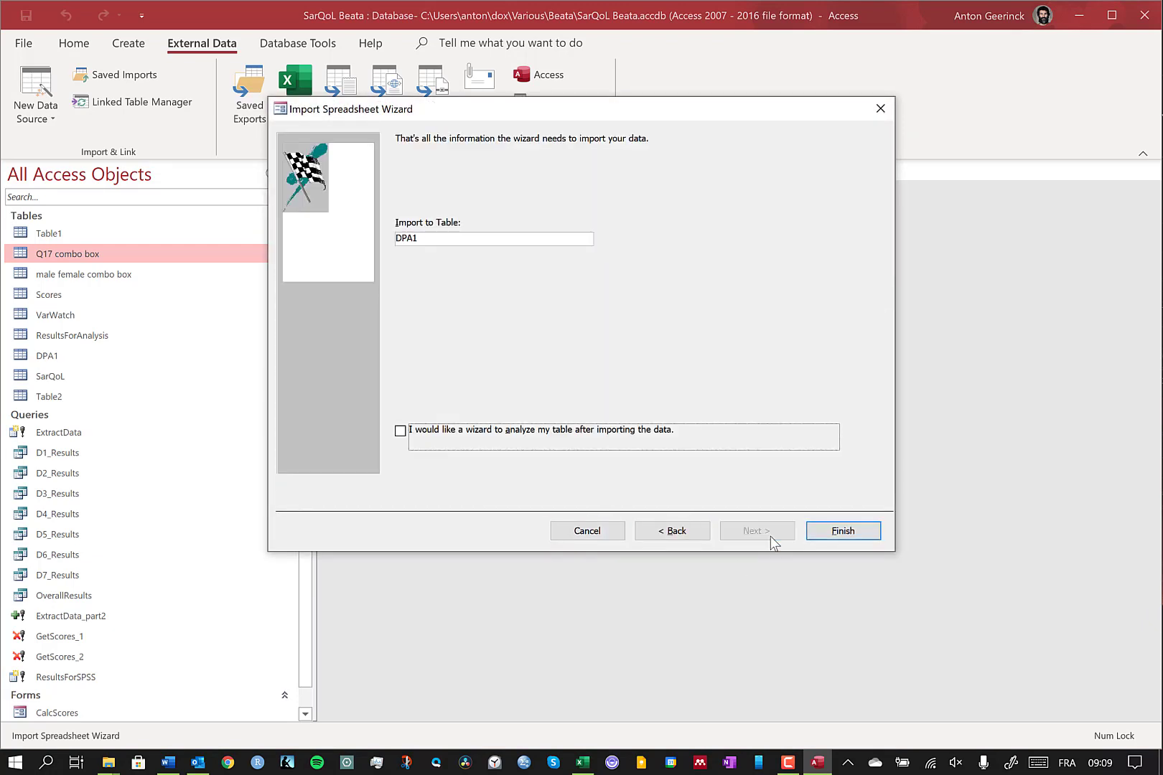
{"action": "left_click", "coordinate": [841, 533]}
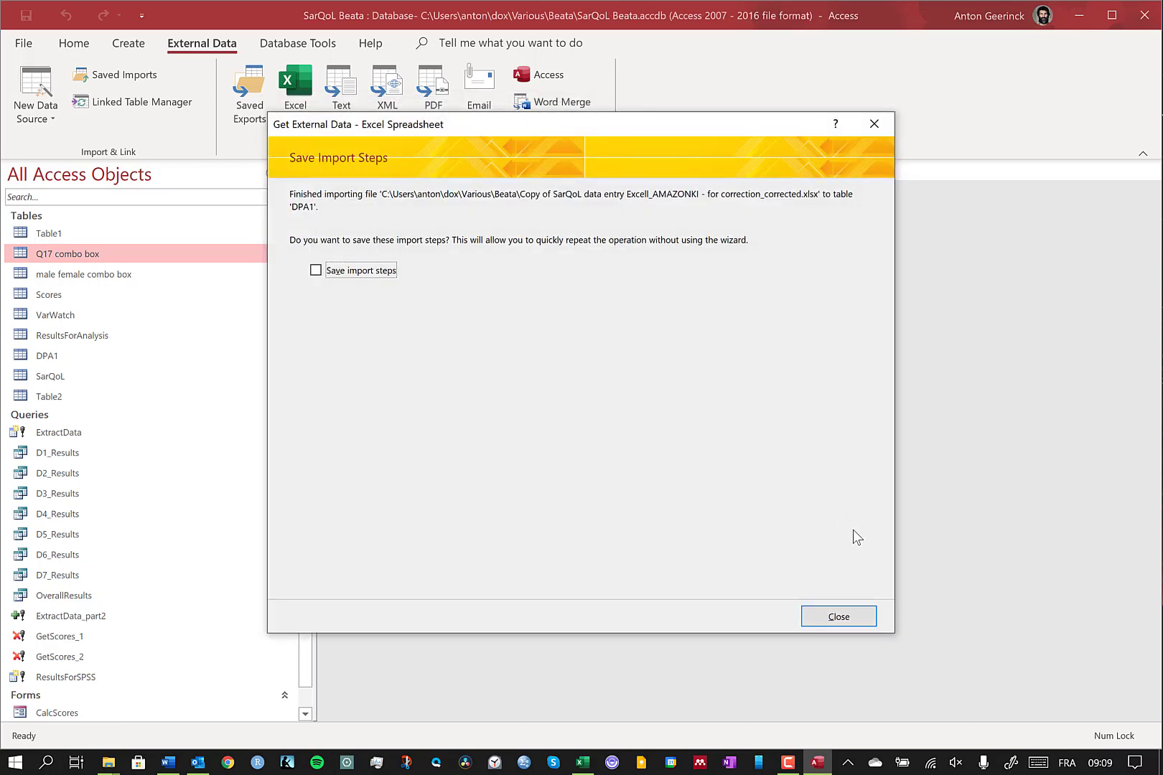
{"action": "left_click", "coordinate": [840, 616]}
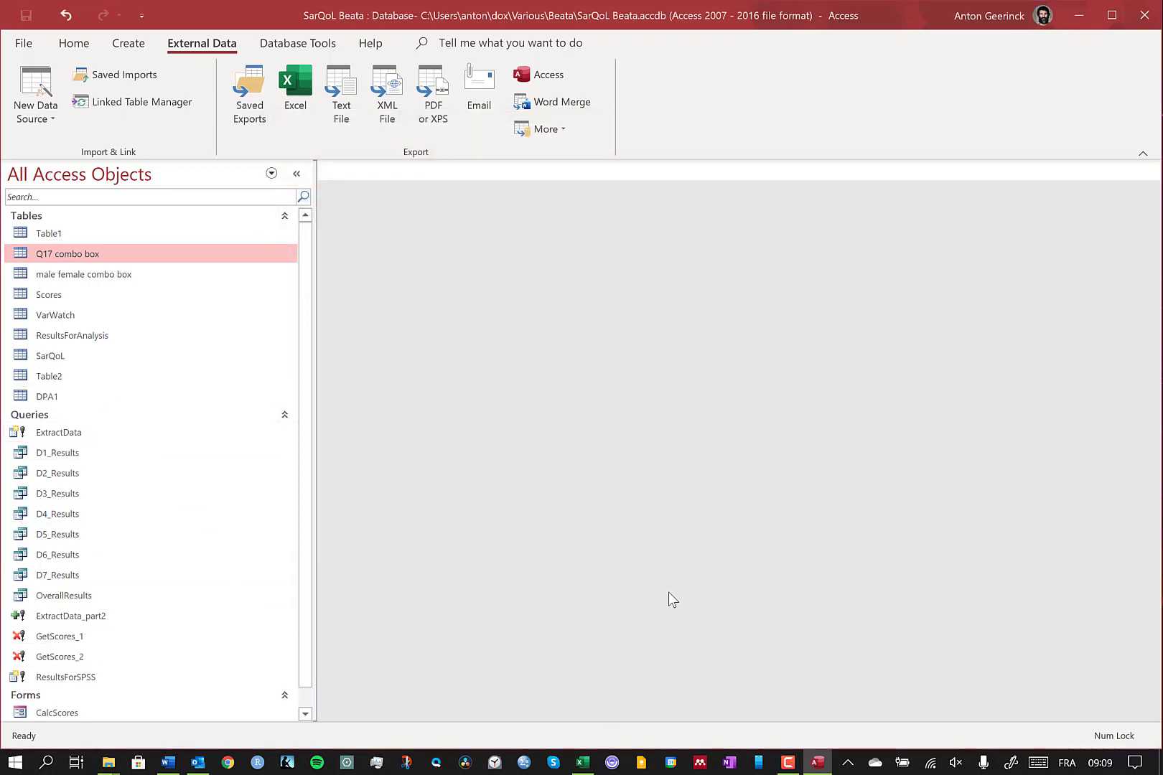
Open the DPA1 table and change the serial field's data type to Number, accepting the possible data loss
{"action": "double_click", "coordinate": [31, 399]}
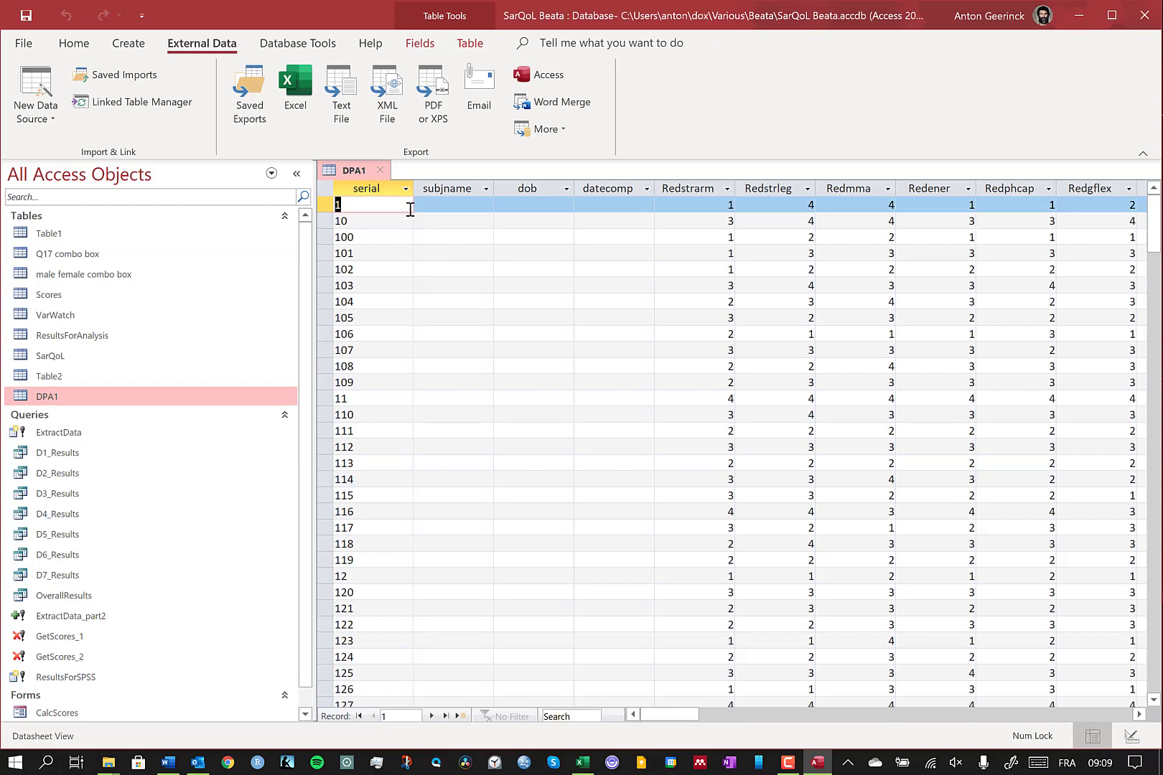
{"action": "left_click", "coordinate": [371, 188]}
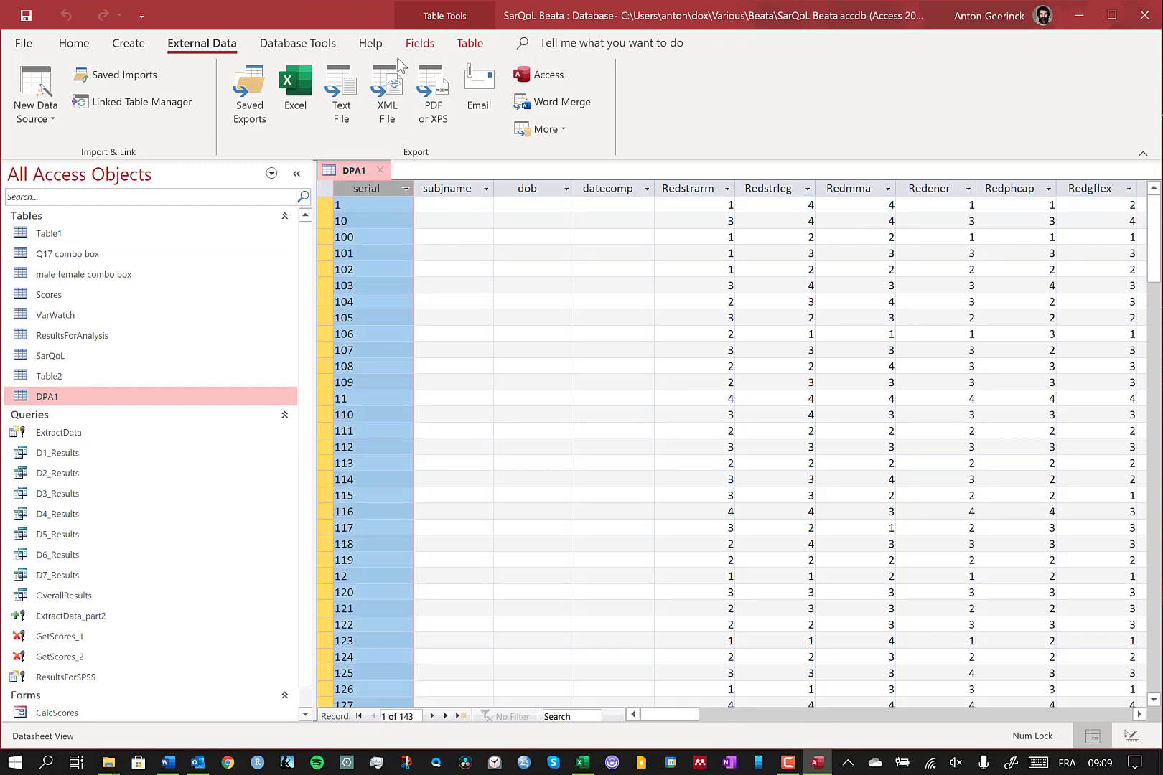
{"action": "left_click", "coordinate": [459, 45]}
{"action": "left_click", "coordinate": [420, 45]}
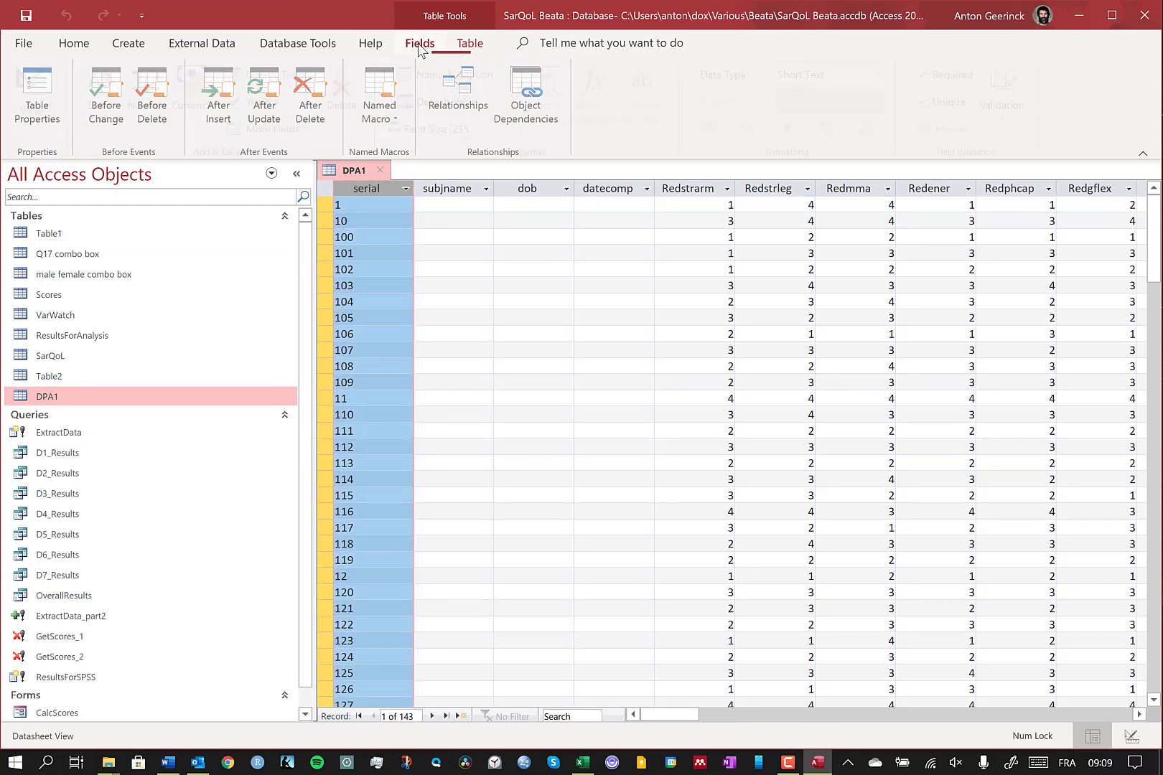
{"action": "left_click", "coordinate": [840, 76]}
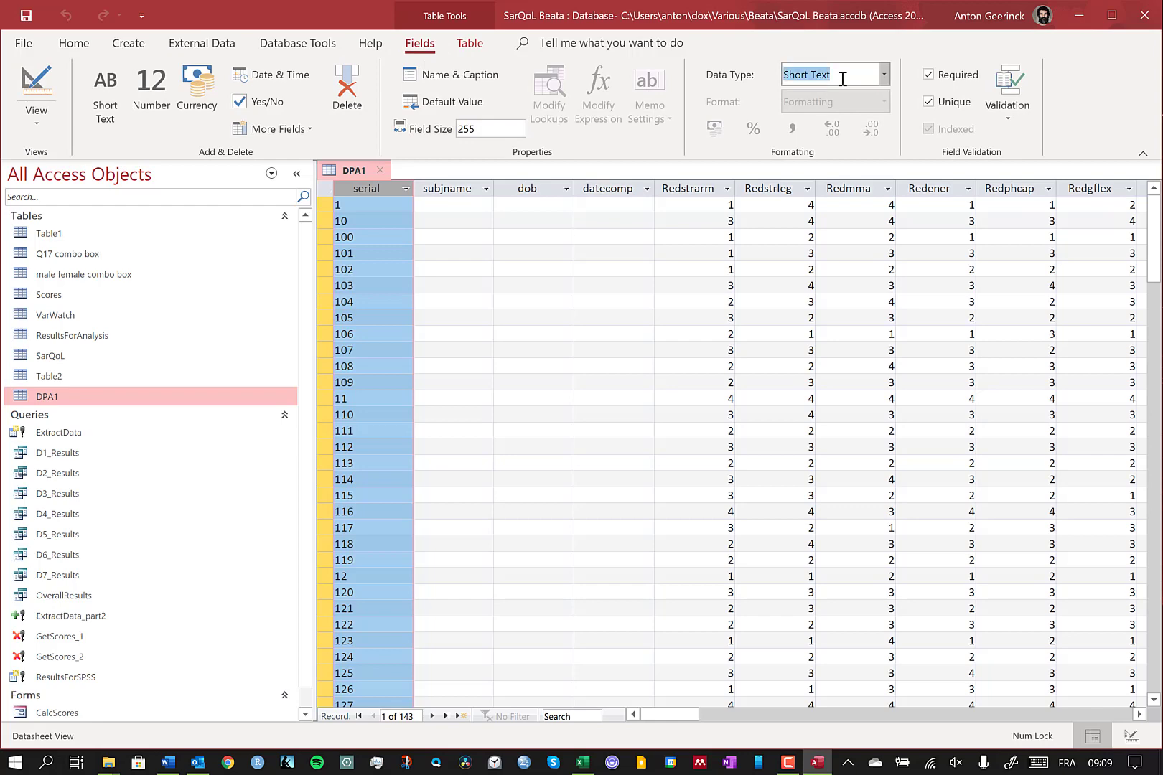
{"action": "left_click", "coordinate": [890, 76]}
{"action": "left_click", "coordinate": [802, 140]}
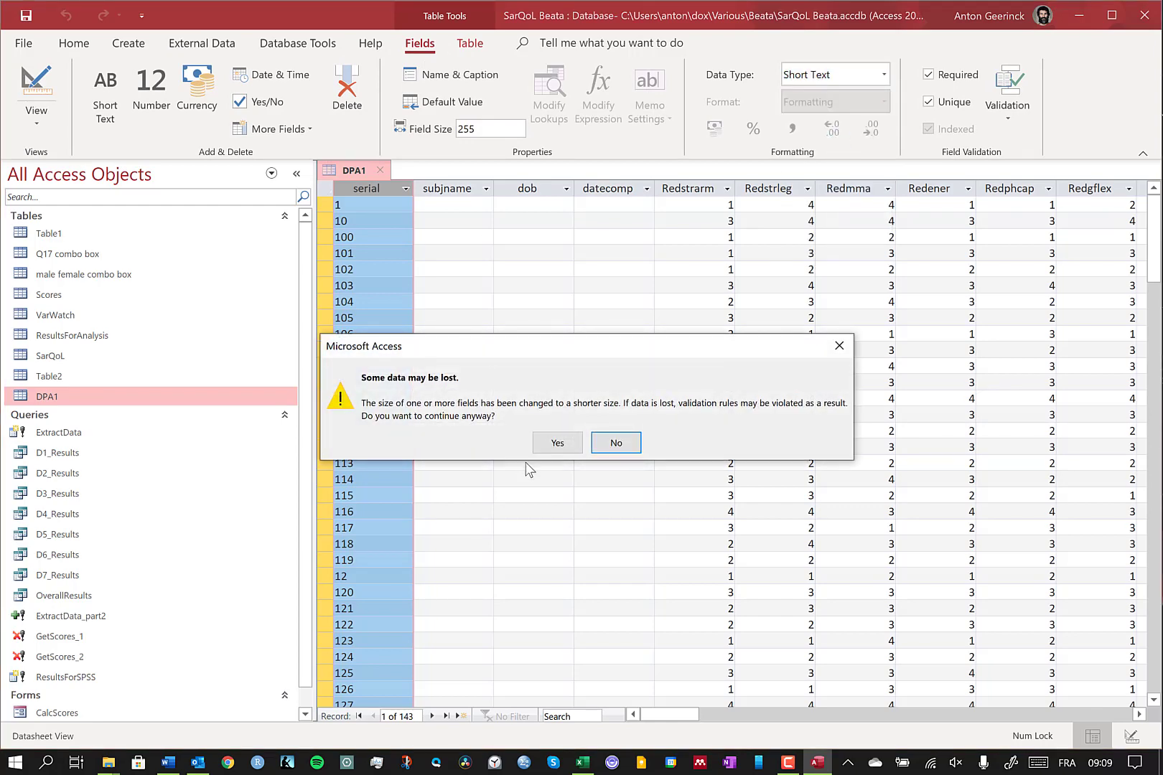
{"action": "left_click", "coordinate": [559, 442]}
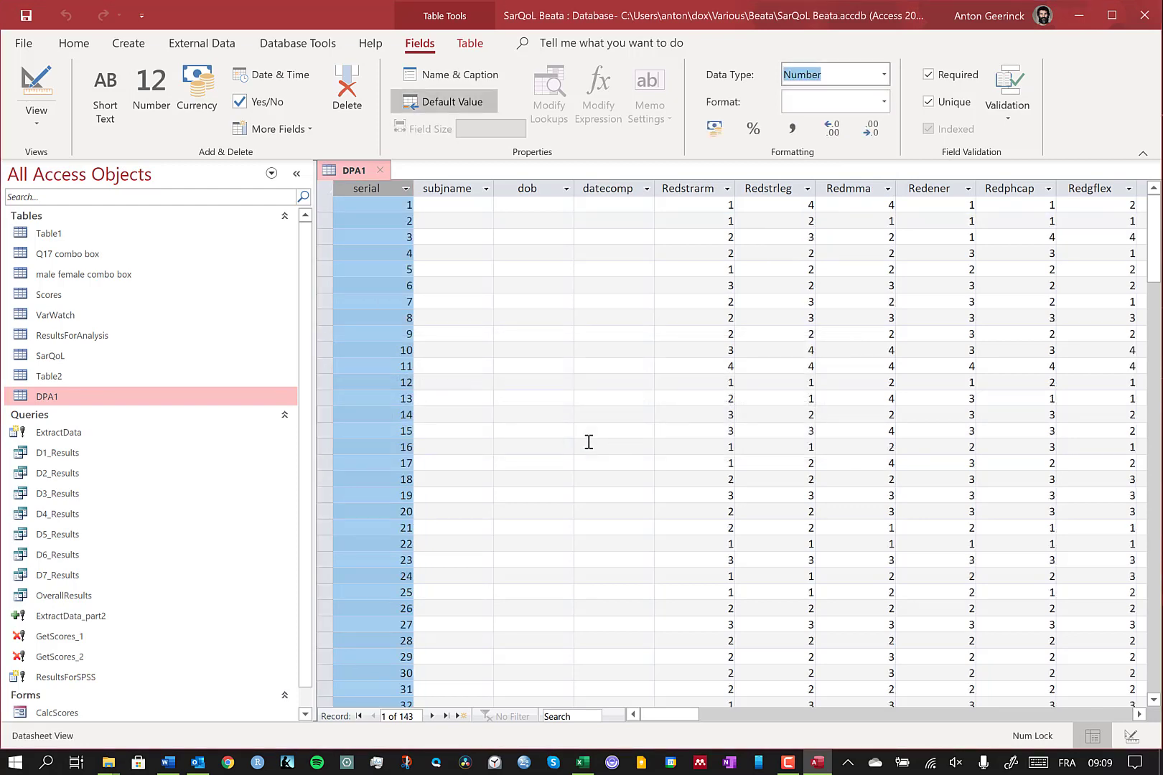
Check the imported DPA1 records down to the last row and across to the Changela column, and close the table
{"action": "scroll", "coordinate": [381, 386], "scroll_direction": "down", "scroll_amount": 20}
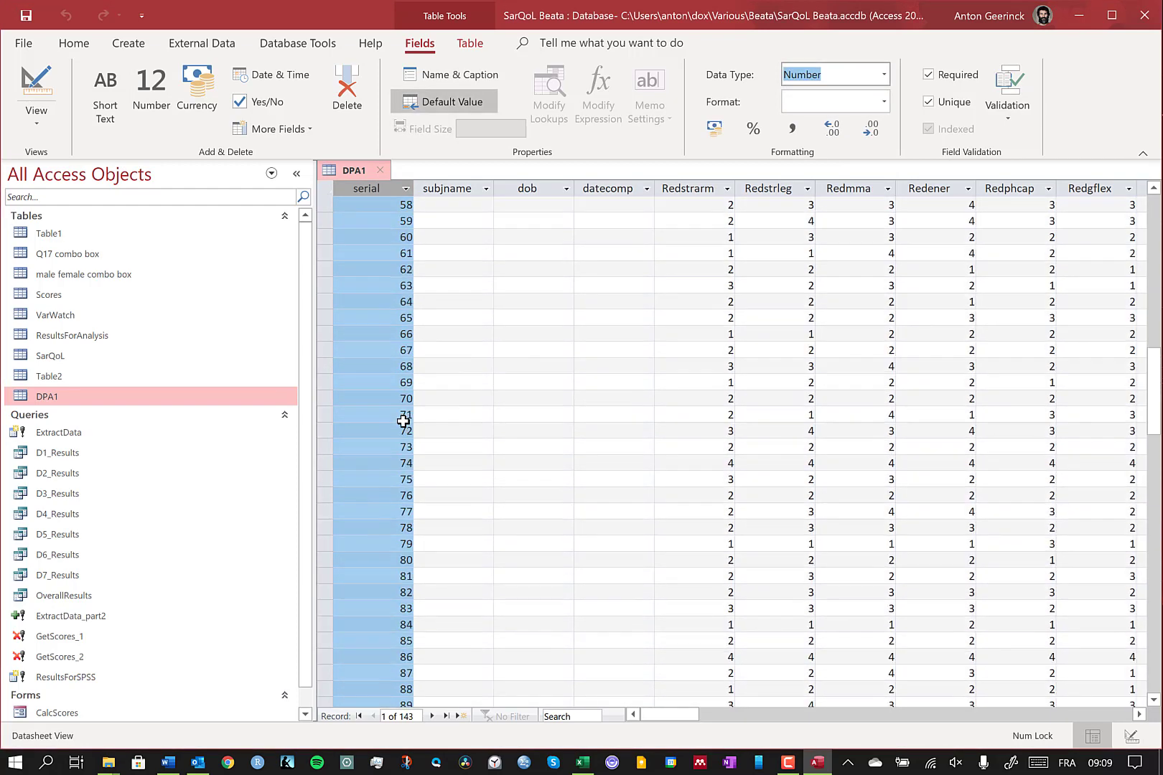
{"action": "scroll", "coordinate": [392, 439], "scroll_direction": "down", "scroll_amount": 8}
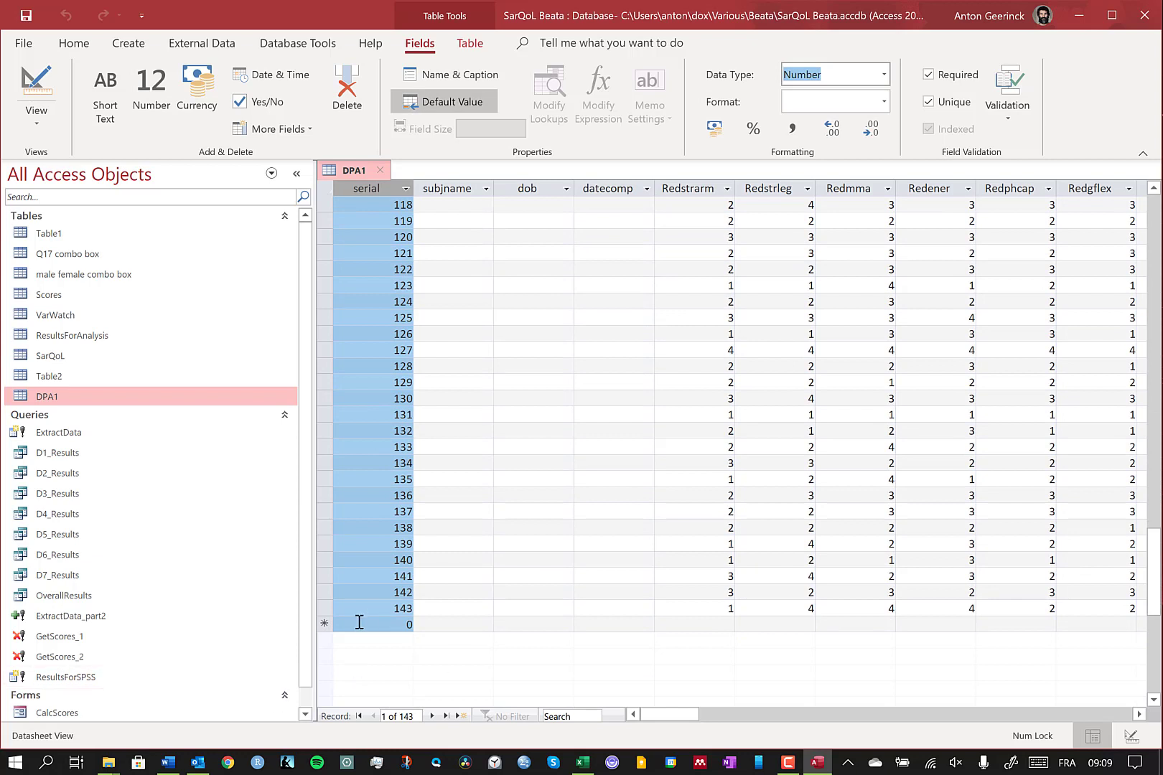
{"action": "left_click", "coordinate": [323, 624]}
{"action": "right_click", "coordinate": [323, 625]}
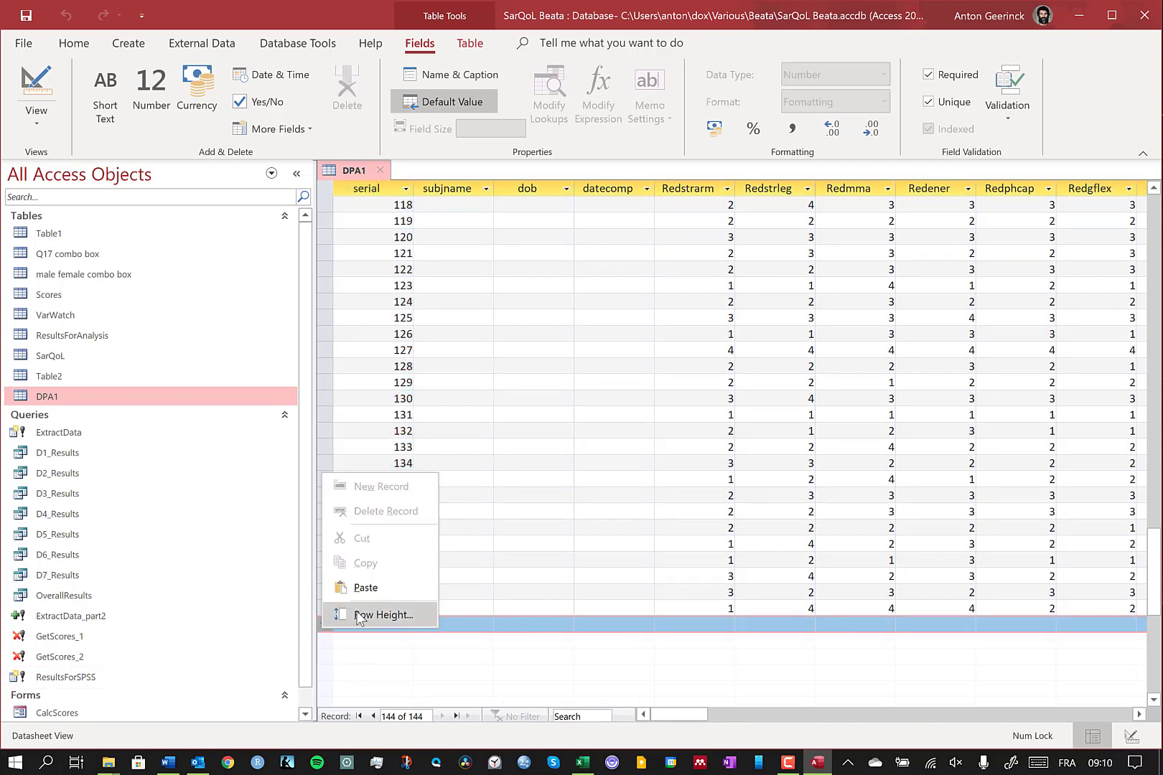
{"action": "left_click", "coordinate": [366, 588]}
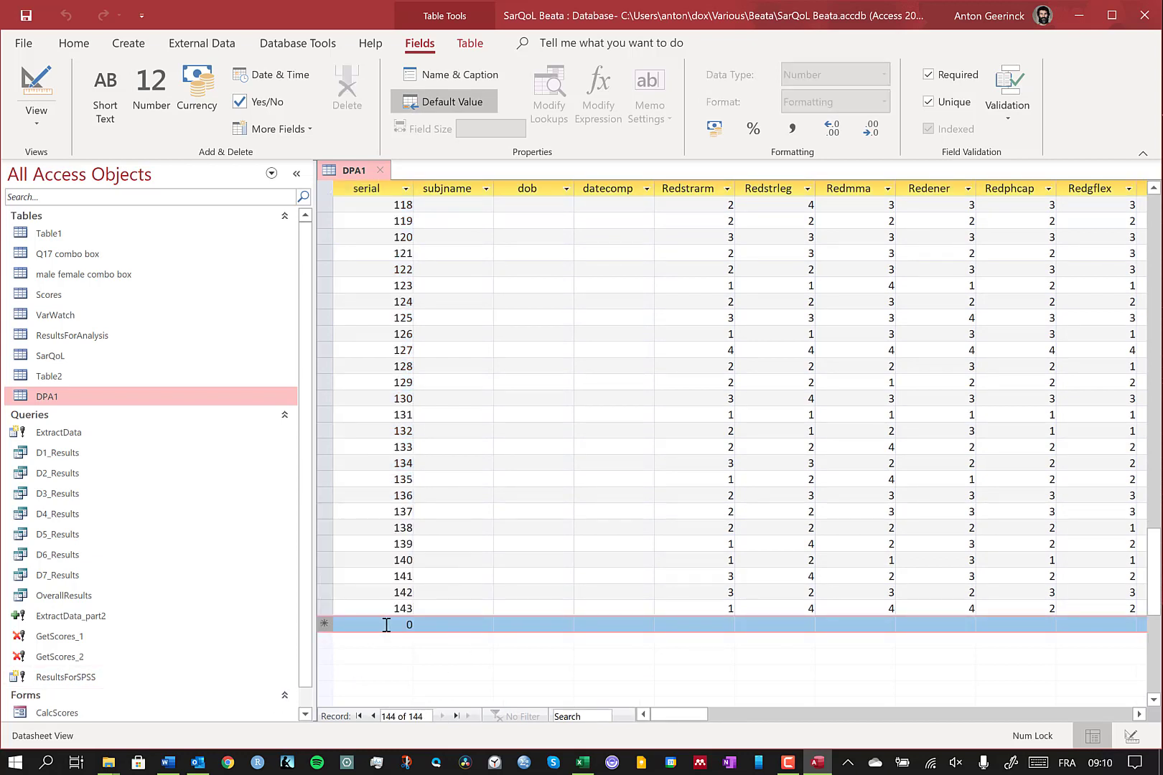
{"action": "scroll", "coordinate": [550, 454], "scroll_direction": "up", "scroll_amount": 20}
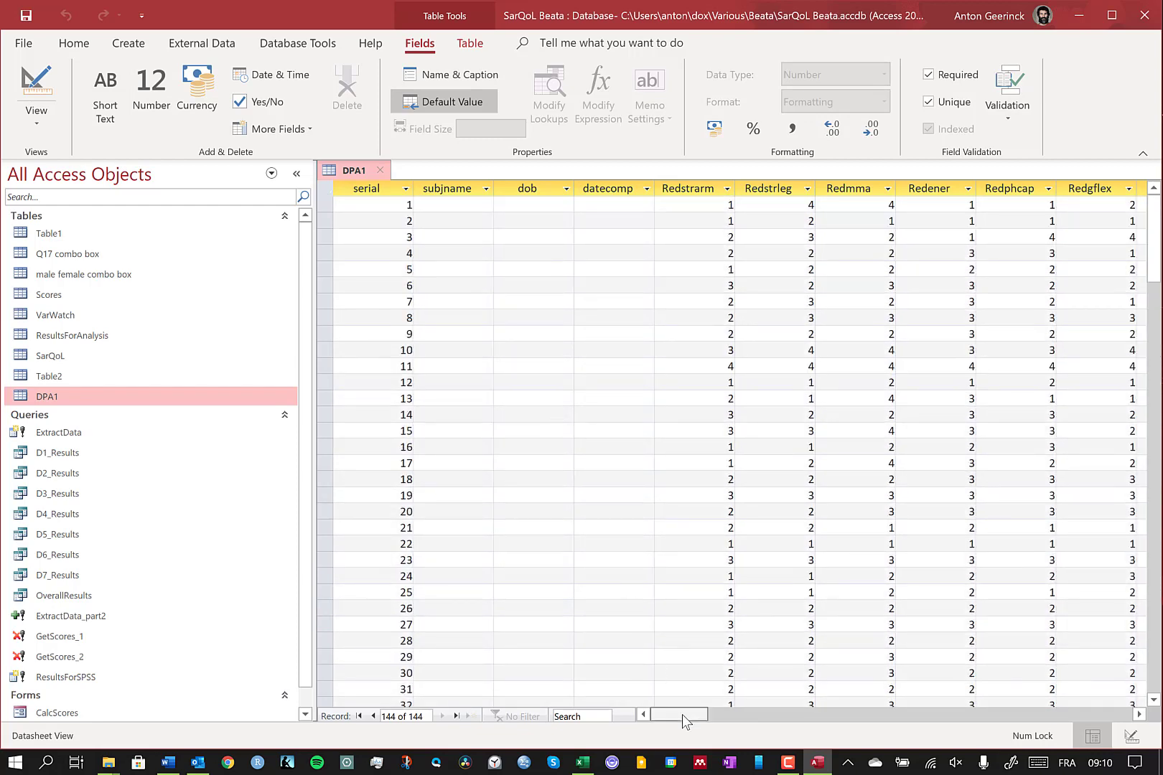
{"action": "left_click_drag", "start_coordinate": [682, 714], "coordinate": [1093, 713]}
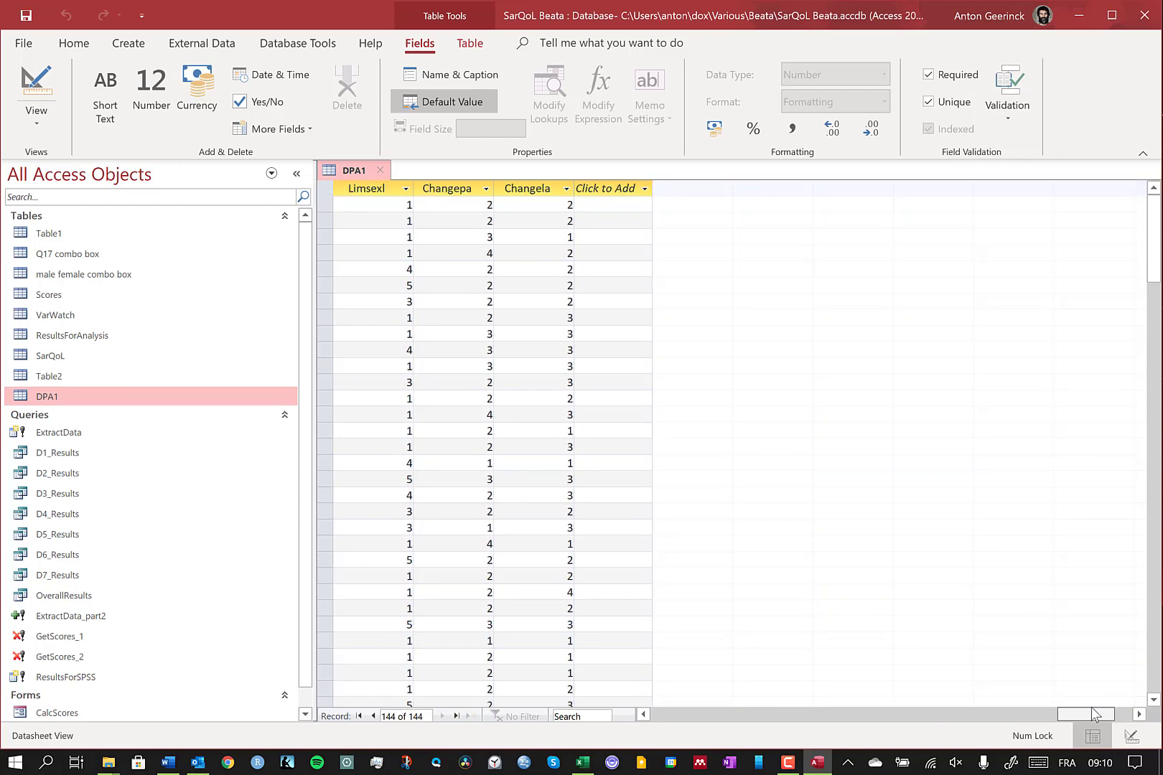
{"action": "scroll", "coordinate": [775, 507], "scroll_direction": "down", "scroll_amount": 20}
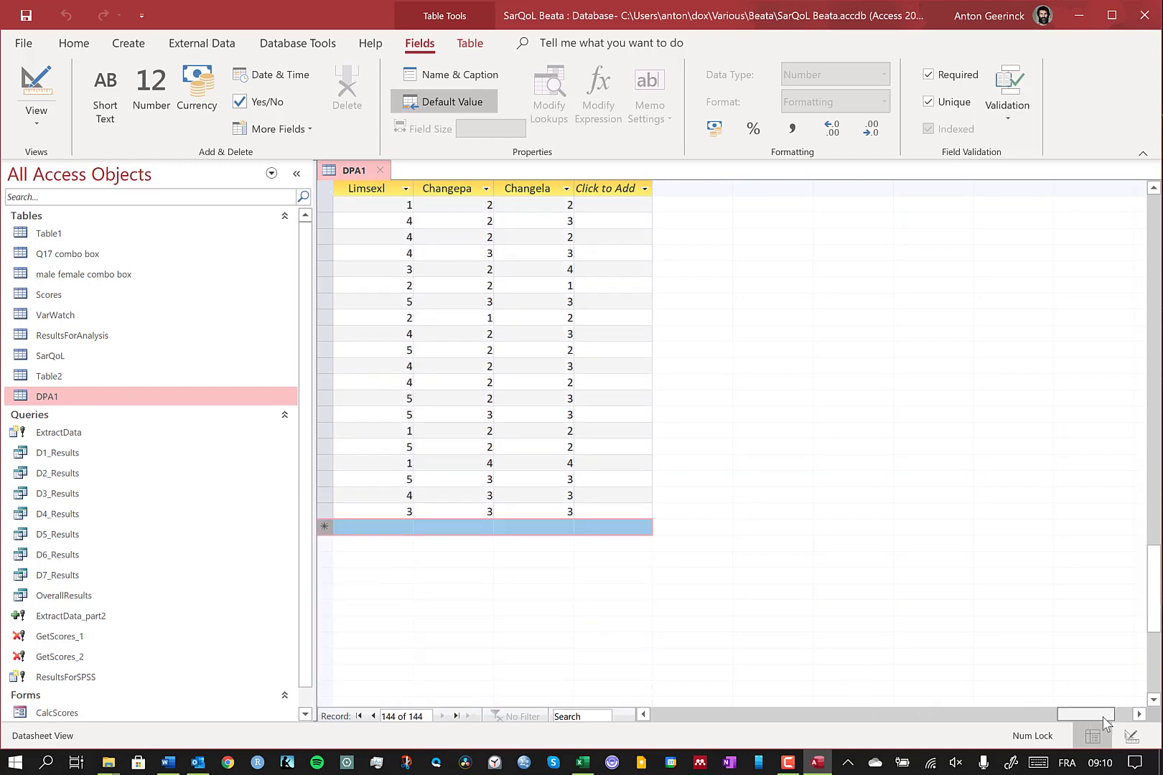
{"action": "left_click_drag", "start_coordinate": [1103, 717], "coordinate": [624, 709]}
{"action": "scroll", "coordinate": [571, 530], "scroll_direction": "up", "scroll_amount": 20}
{"action": "scroll", "coordinate": [545, 480], "scroll_direction": "up", "scroll_amount": 15}
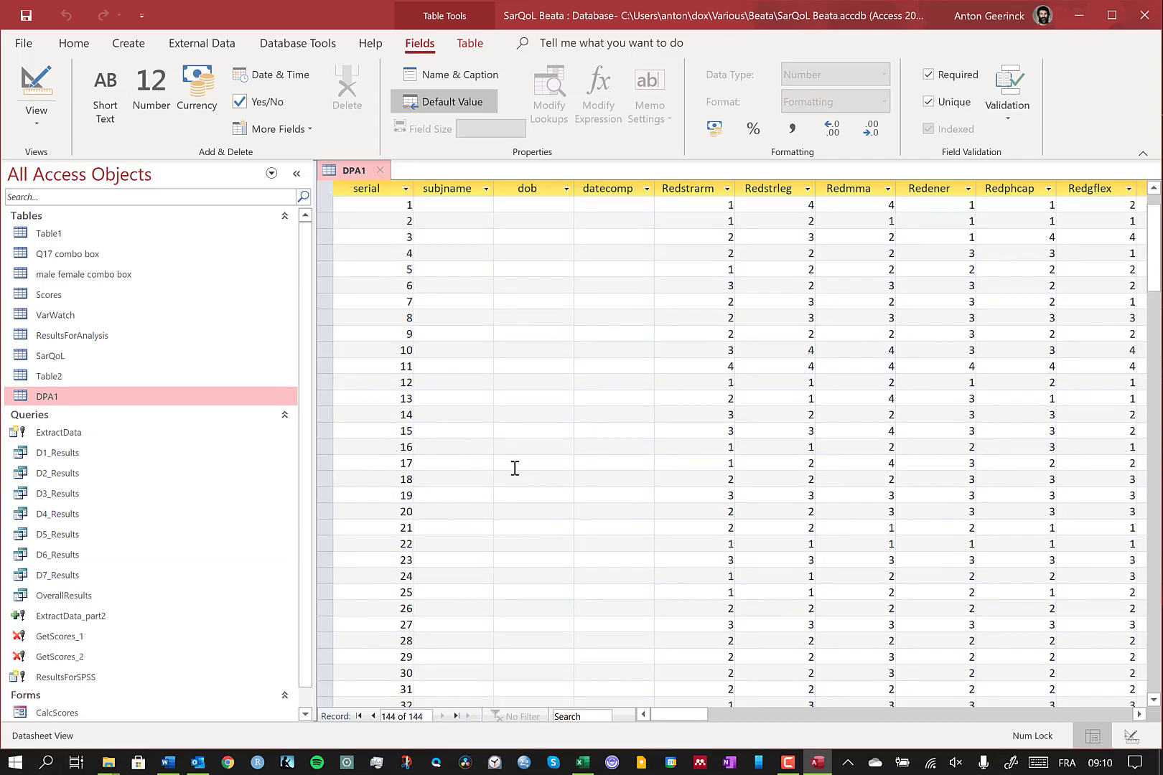
{"action": "scroll", "coordinate": [111, 104], "scroll_direction": "up", "scroll_amount": 5}
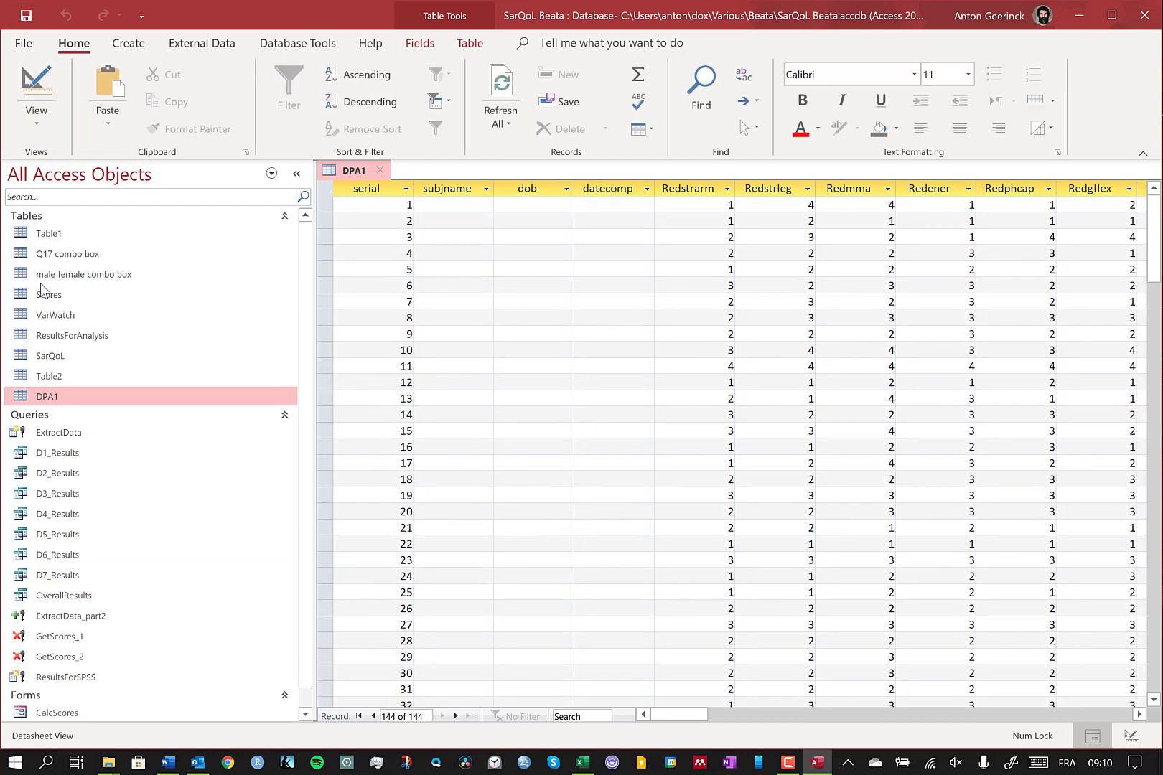
{"action": "left_click", "coordinate": [381, 171]}
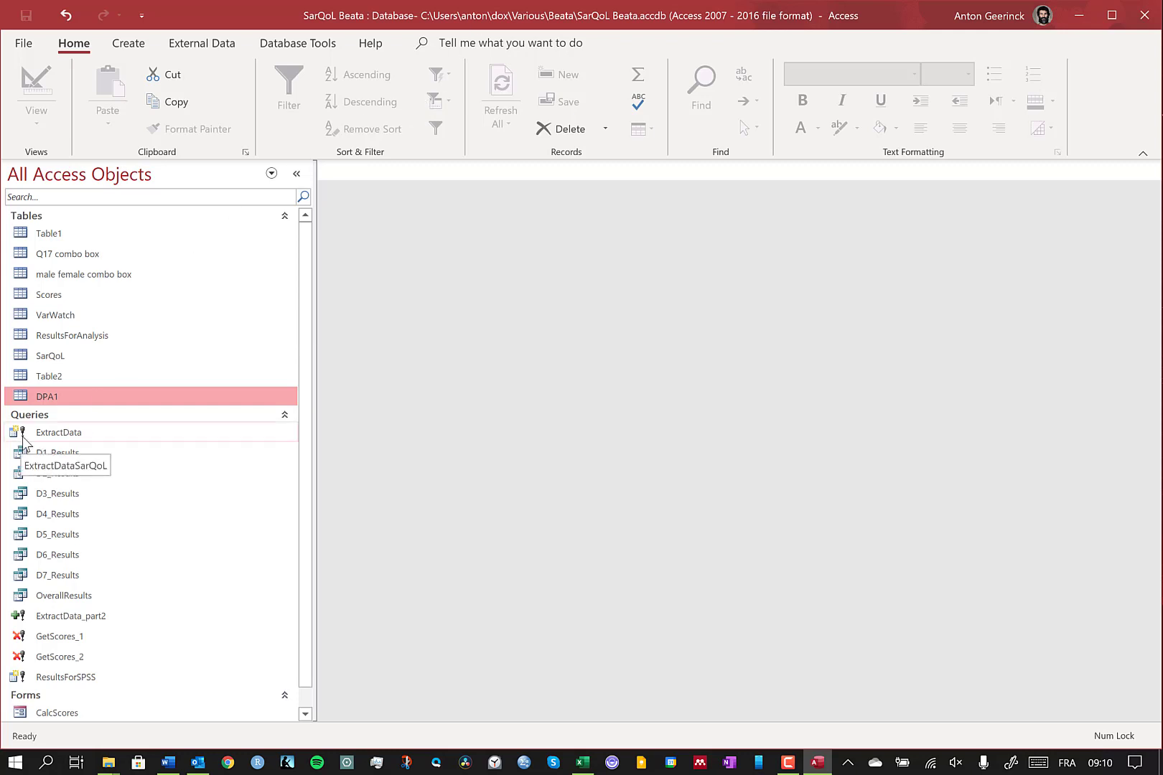
Run the GetScores_1 and GetScores_2 delete queries, confirming both deletions
{"action": "double_click", "coordinate": [77, 642]}
{"action": "left_click", "coordinate": [527, 442]}
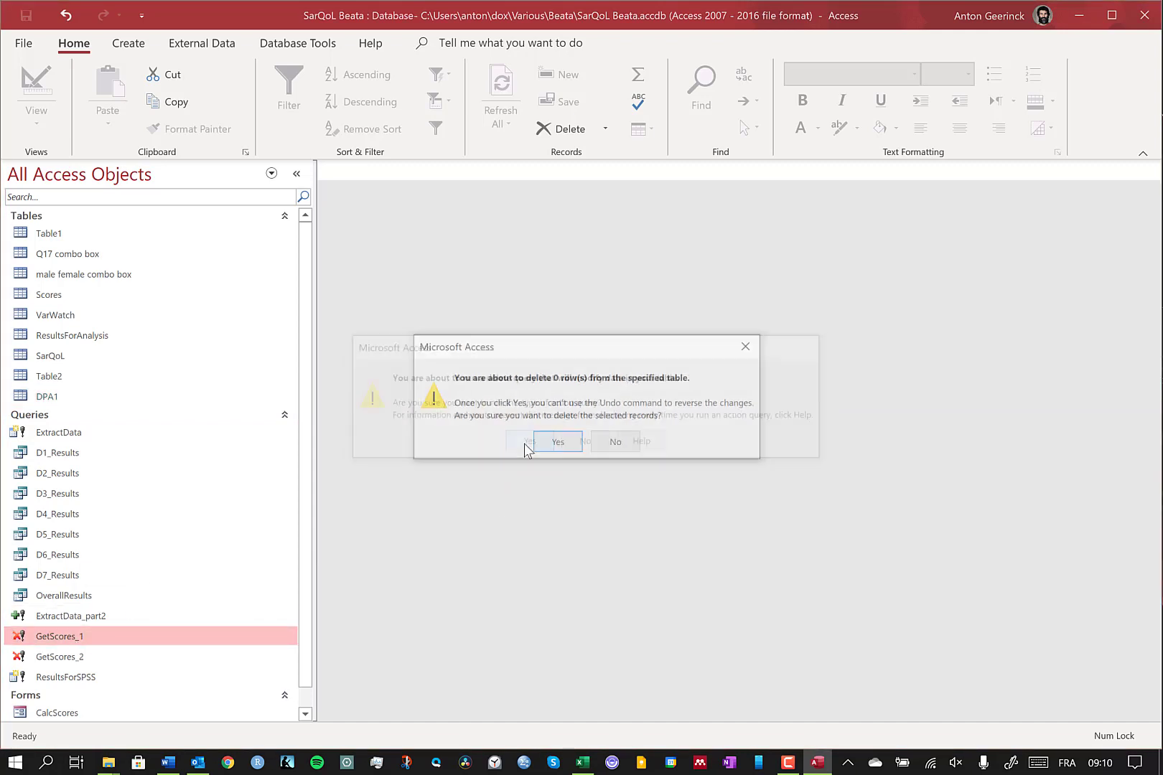
{"action": "left_click", "coordinate": [571, 442]}
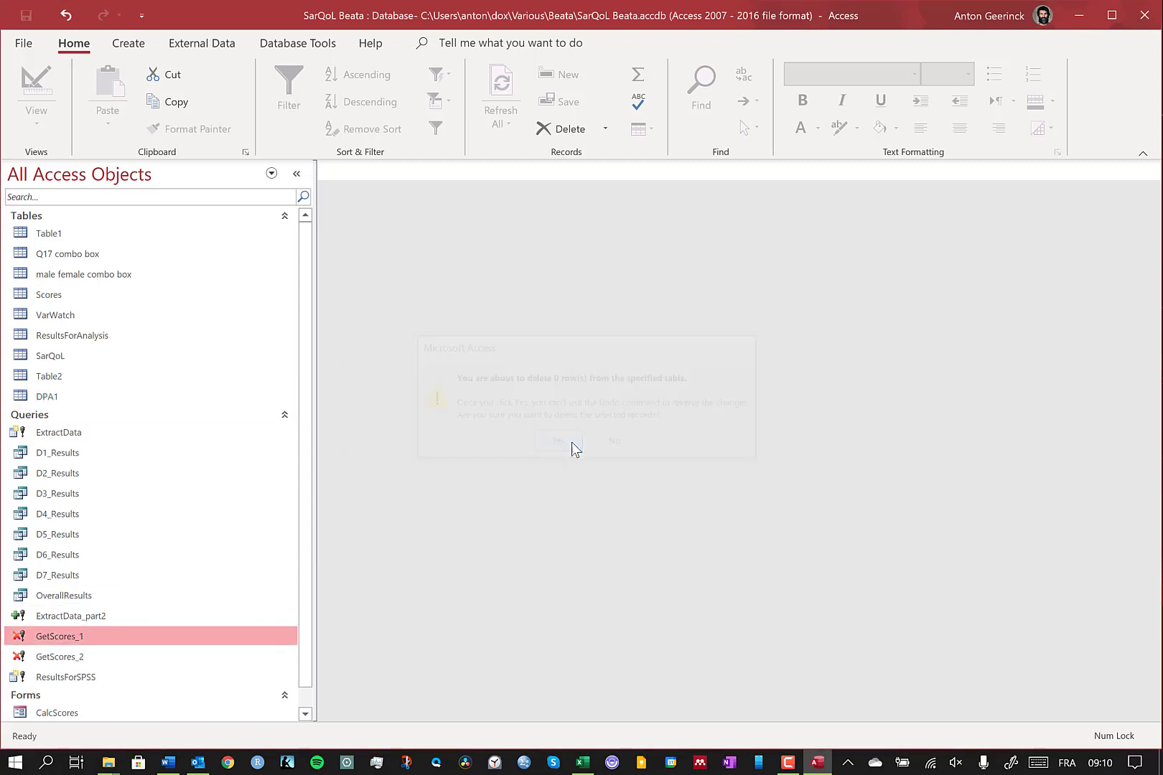
{"action": "double_click", "coordinate": [83, 659]}
{"action": "left_click", "coordinate": [527, 442]}
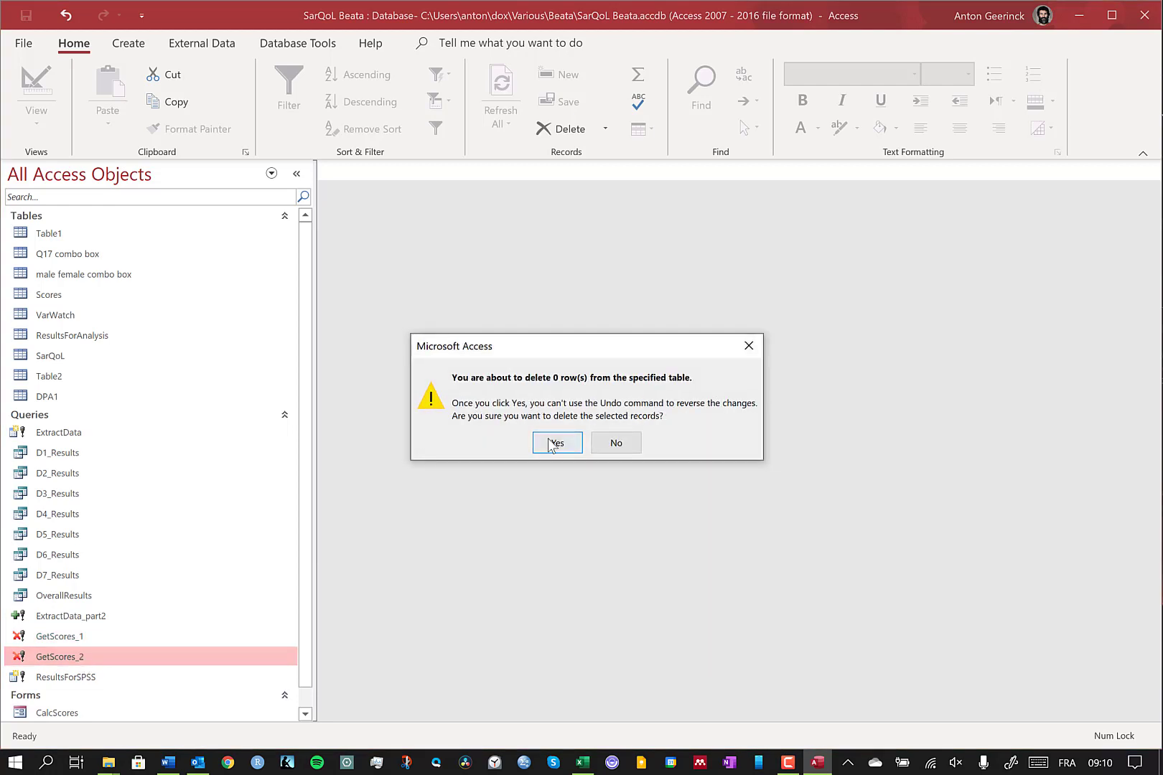
{"action": "left_click", "coordinate": [551, 445]}
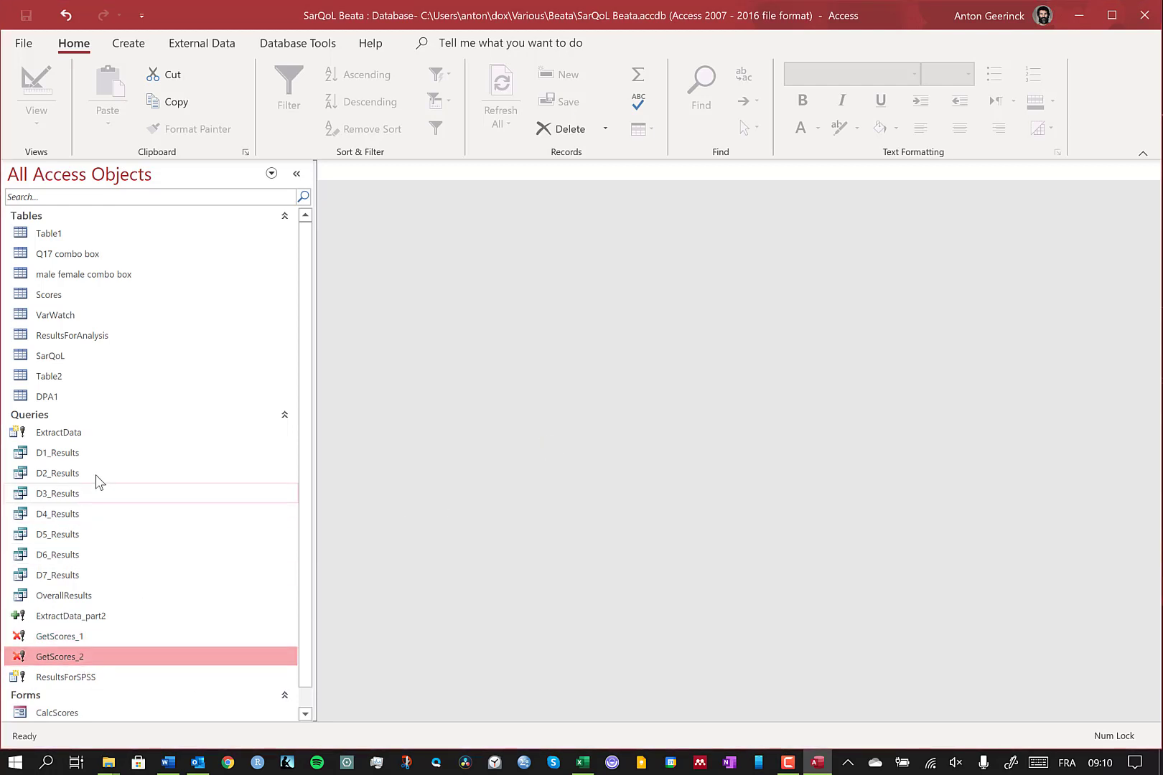
Run the ExtractData make-table query to rebuild the SarQoL table, and open the CalcScores form
{"action": "double_click", "coordinate": [80, 435]}
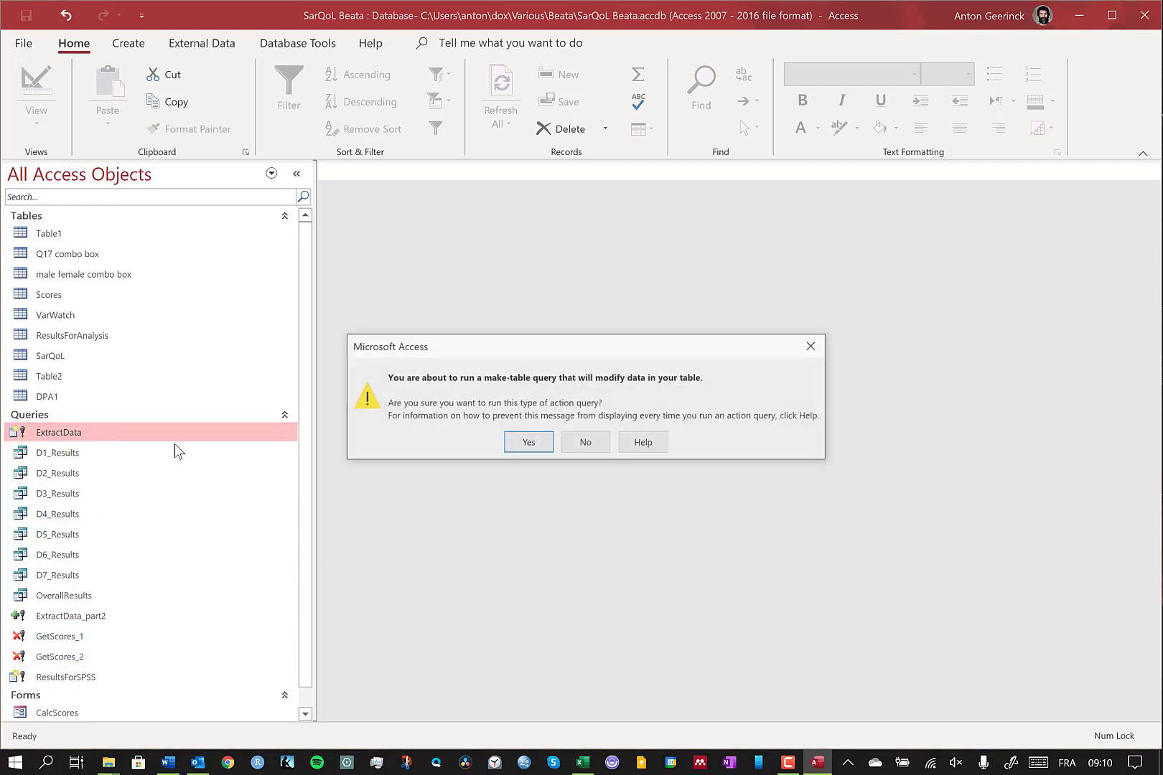
{"action": "left_click", "coordinate": [532, 445]}
{"action": "left_click", "coordinate": [536, 443]}
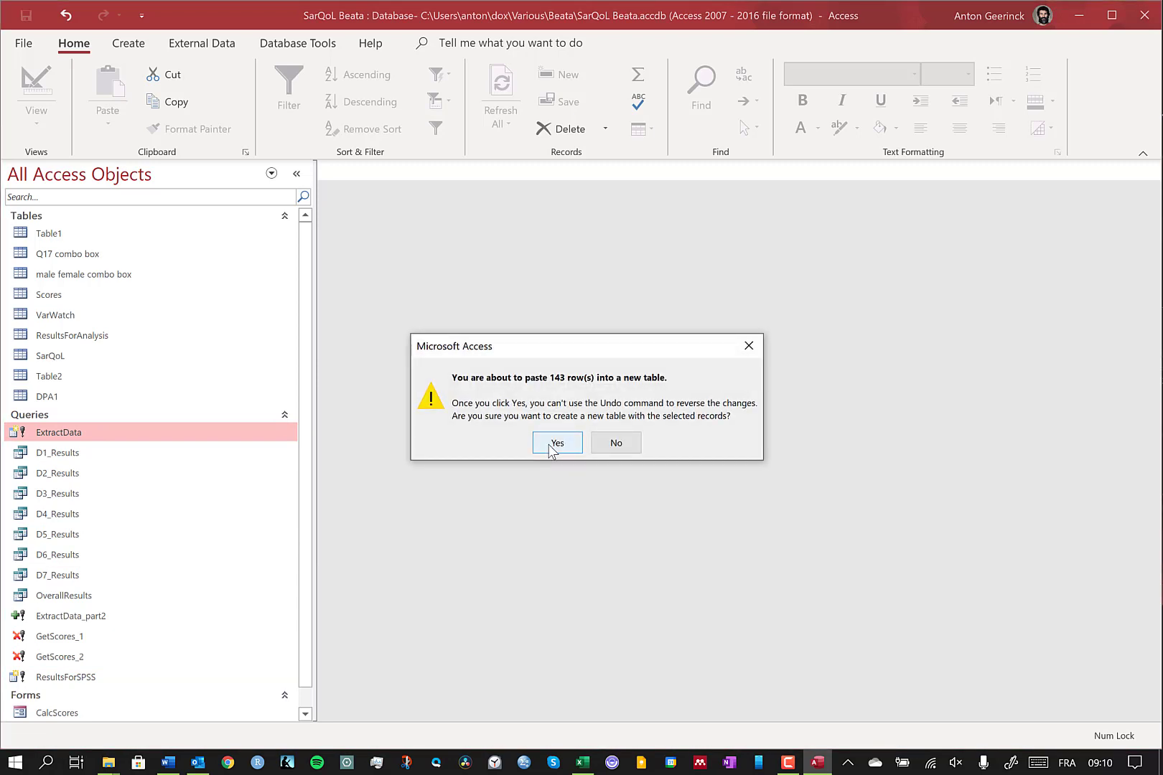
{"action": "left_click", "coordinate": [550, 446]}
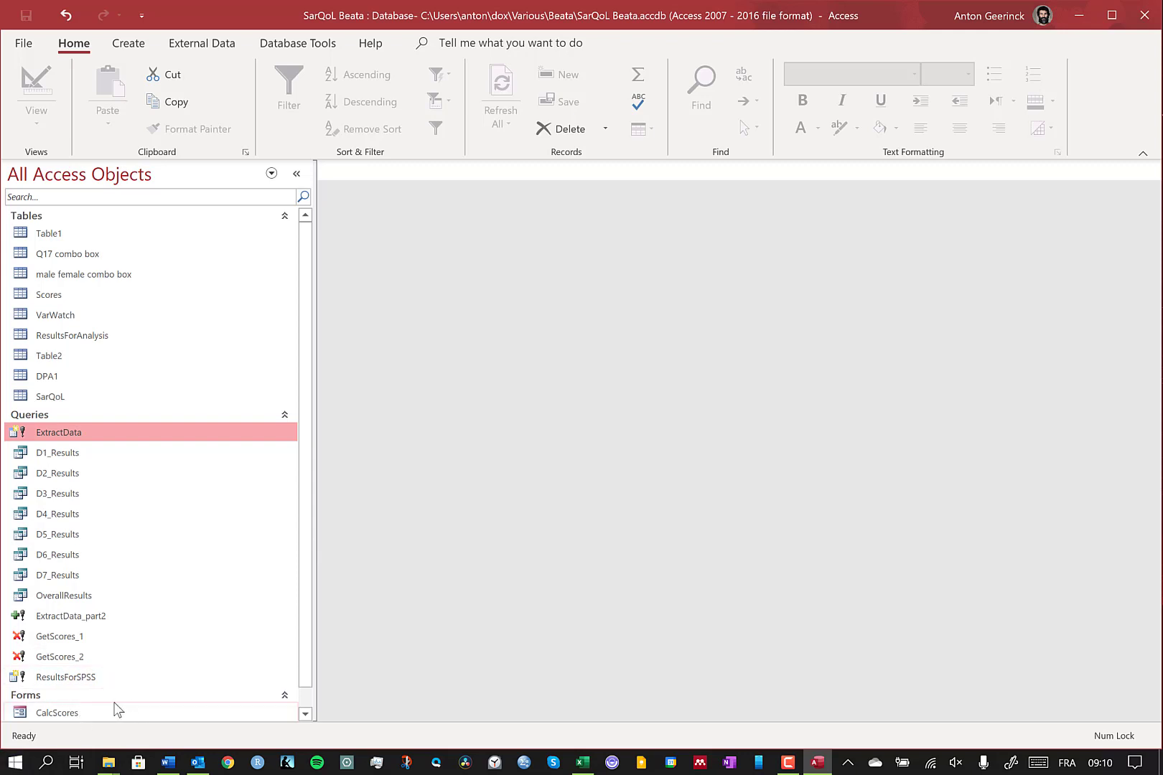
{"action": "left_click", "coordinate": [56, 713]}
{"action": "double_click", "coordinate": [55, 710]}
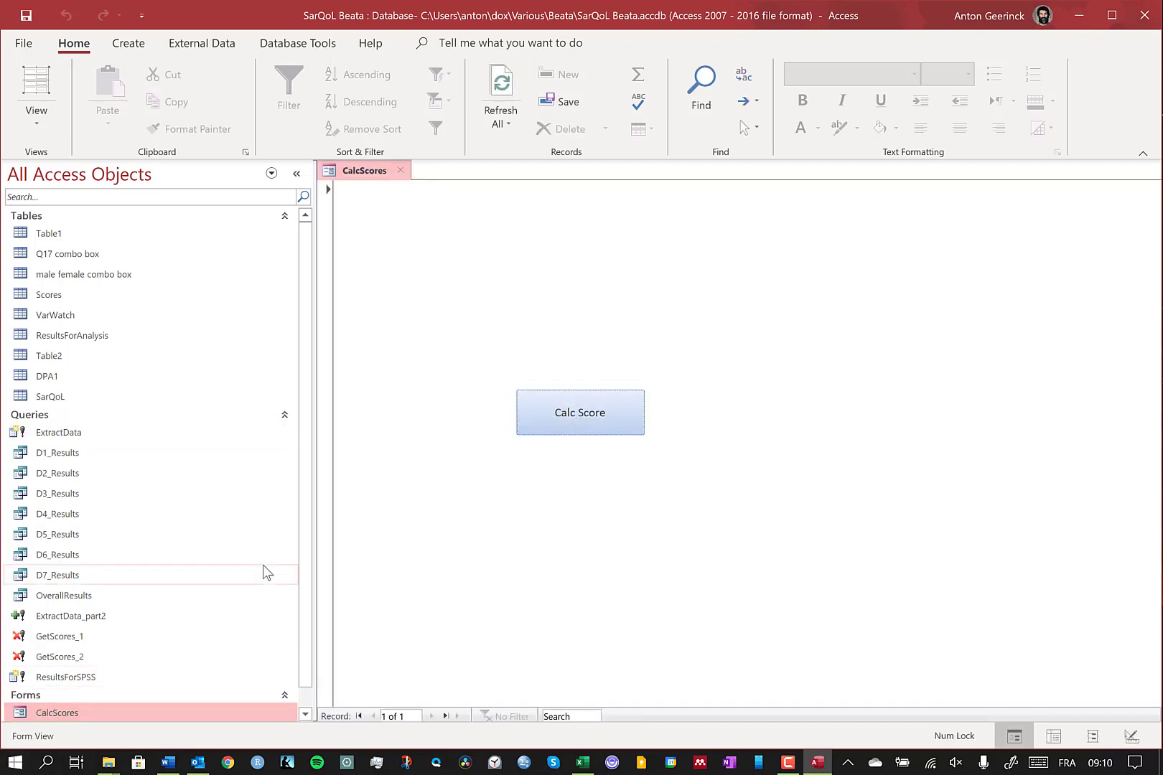
Run the ResultsForSPSS make-table query, replacing the existing ResultsForAnalysis table, and open the rebuilt table
{"action": "double_click", "coordinate": [68, 678]}
{"action": "left_click", "coordinate": [527, 450]}
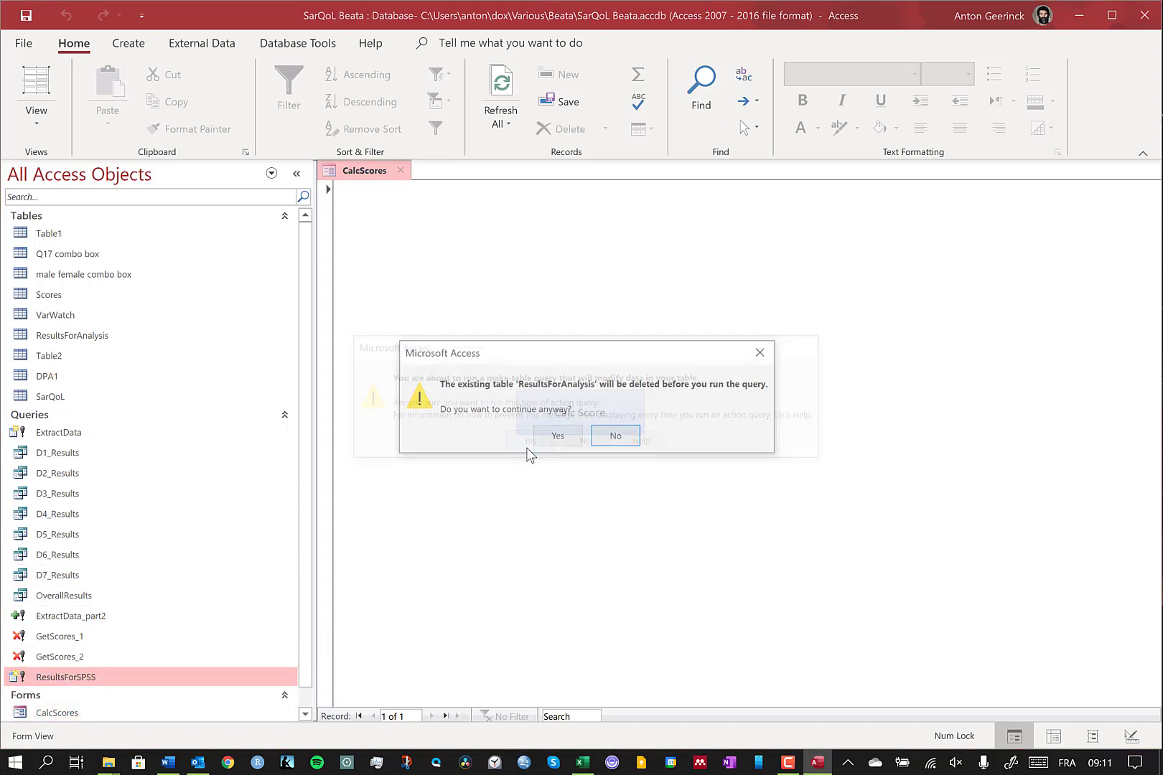
{"action": "left_click", "coordinate": [558, 443]}
{"action": "left_click", "coordinate": [558, 443]}
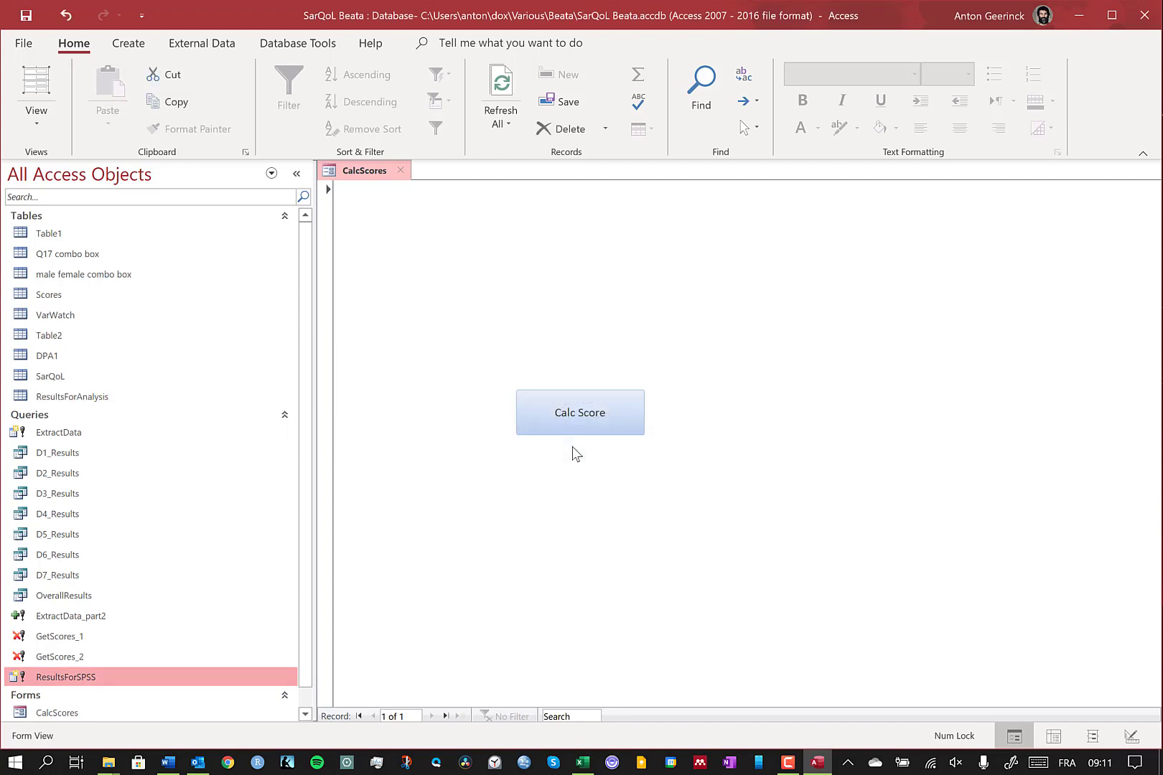
{"action": "double_click", "coordinate": [59, 399]}
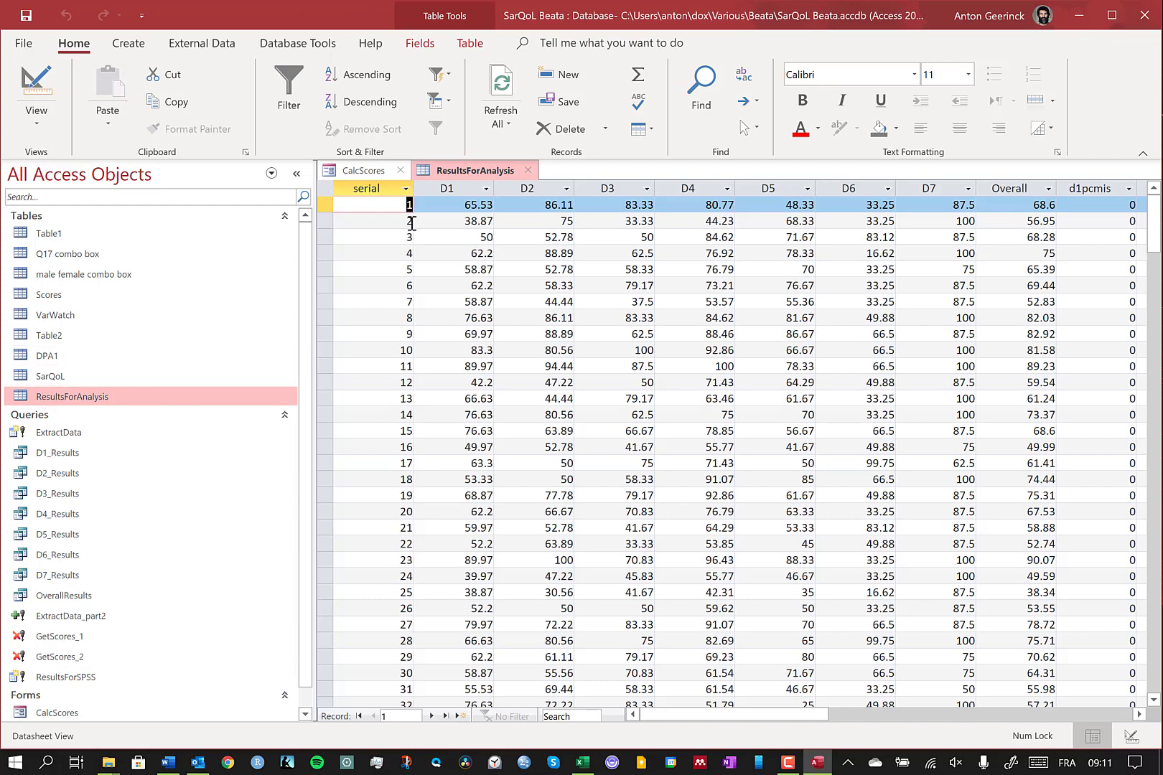
Review the ResultsForAnalysis table down to the last record, including the domain scores, Overall score and missing-data columns through Totalpcmis
{"action": "scroll", "coordinate": [458, 423], "scroll_direction": "down", "scroll_amount": 20}
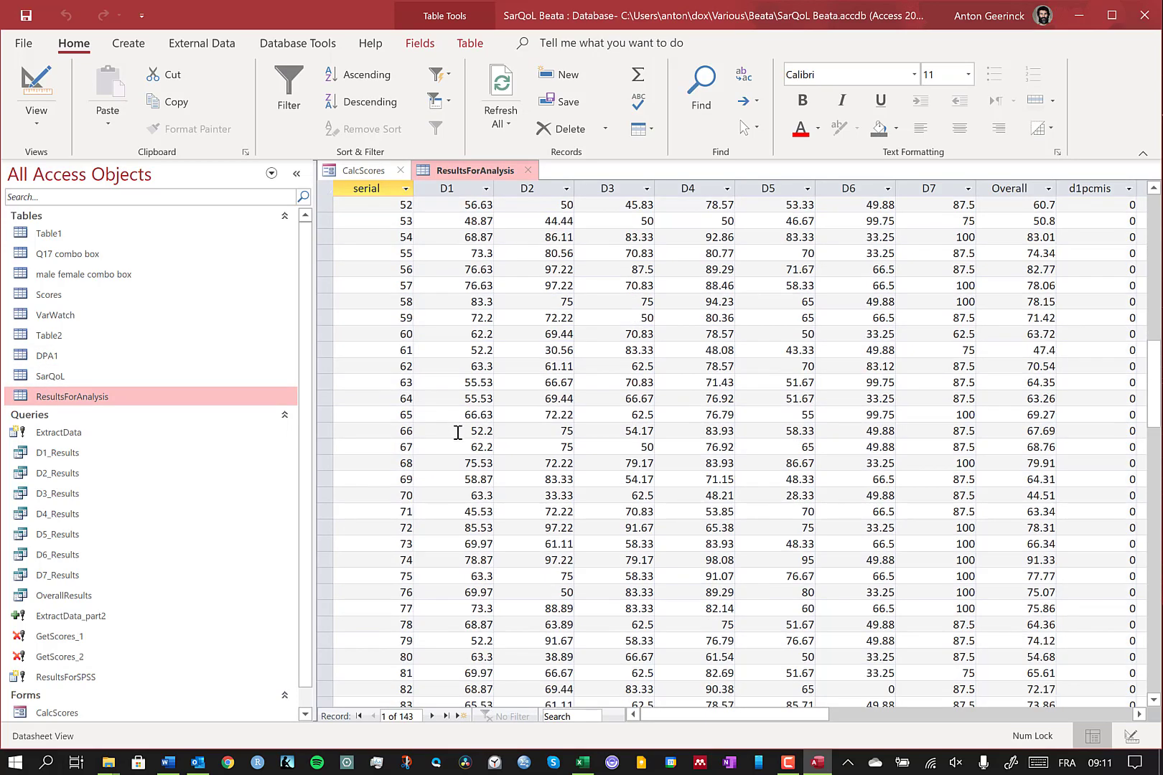
{"action": "scroll", "coordinate": [457, 433], "scroll_direction": "down", "scroll_amount": 17}
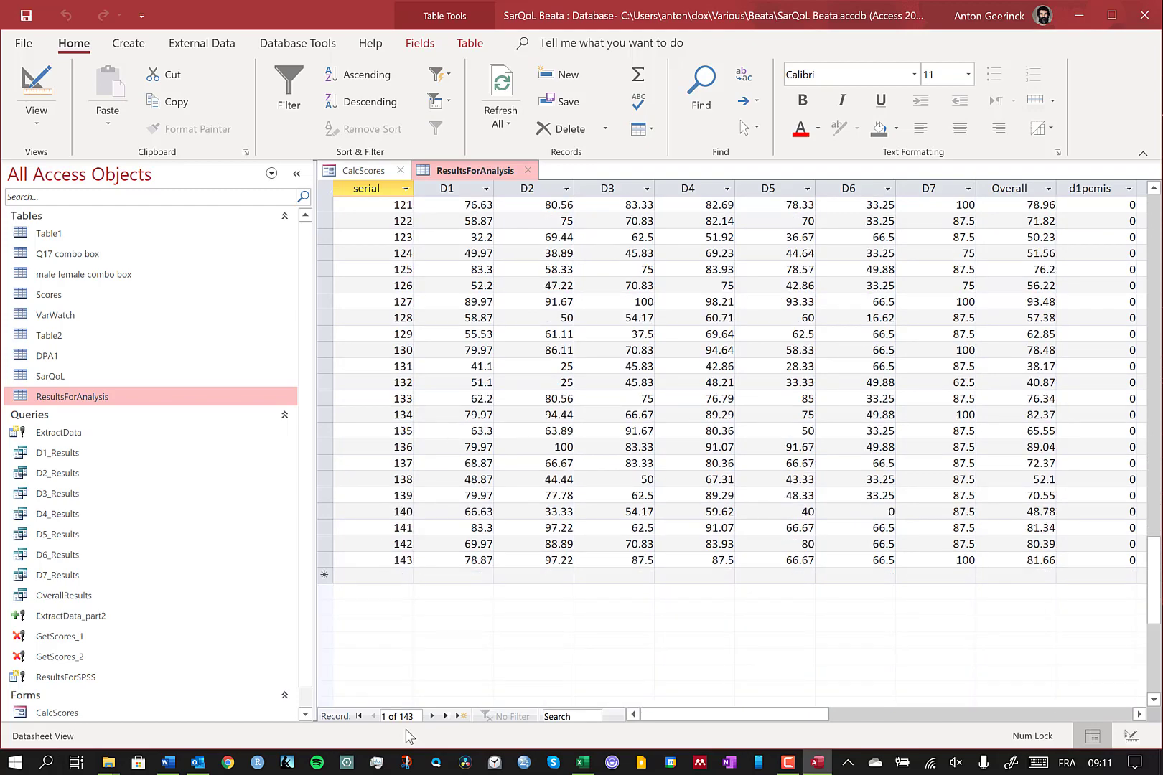
{"action": "scroll", "coordinate": [516, 628], "scroll_direction": "up", "scroll_amount": 20}
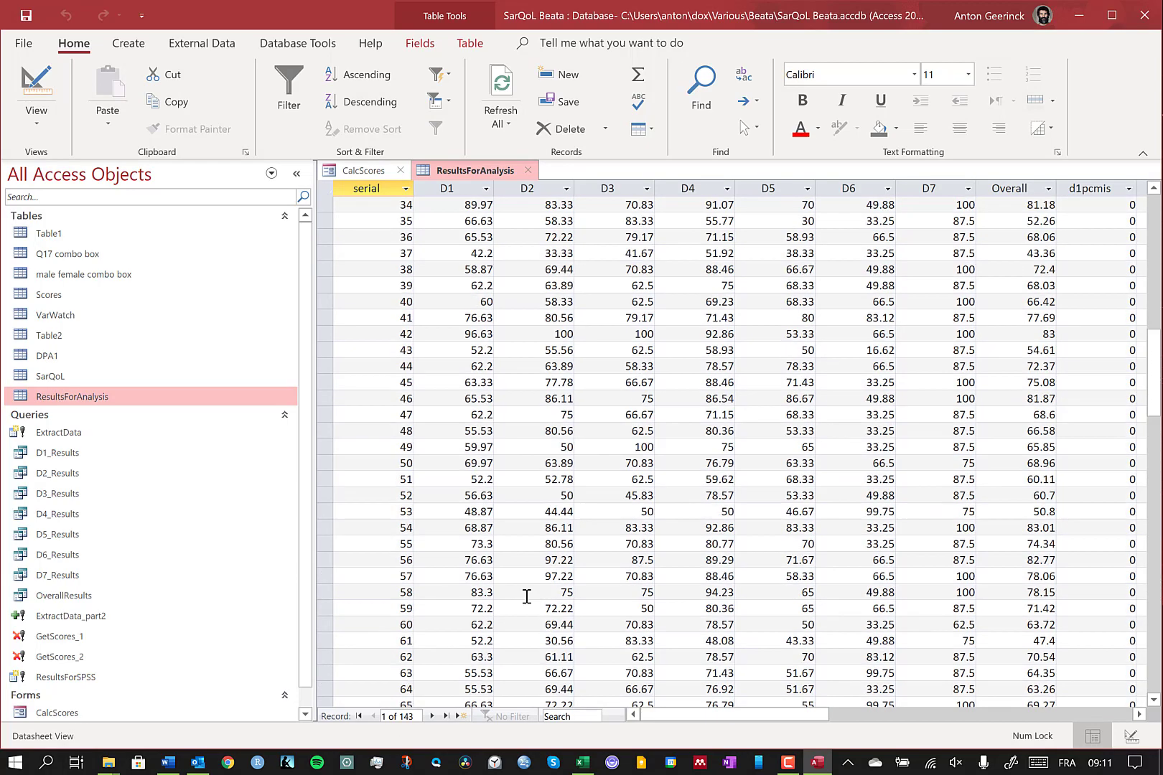
{"action": "scroll", "coordinate": [527, 595], "scroll_direction": "up", "scroll_amount": 11}
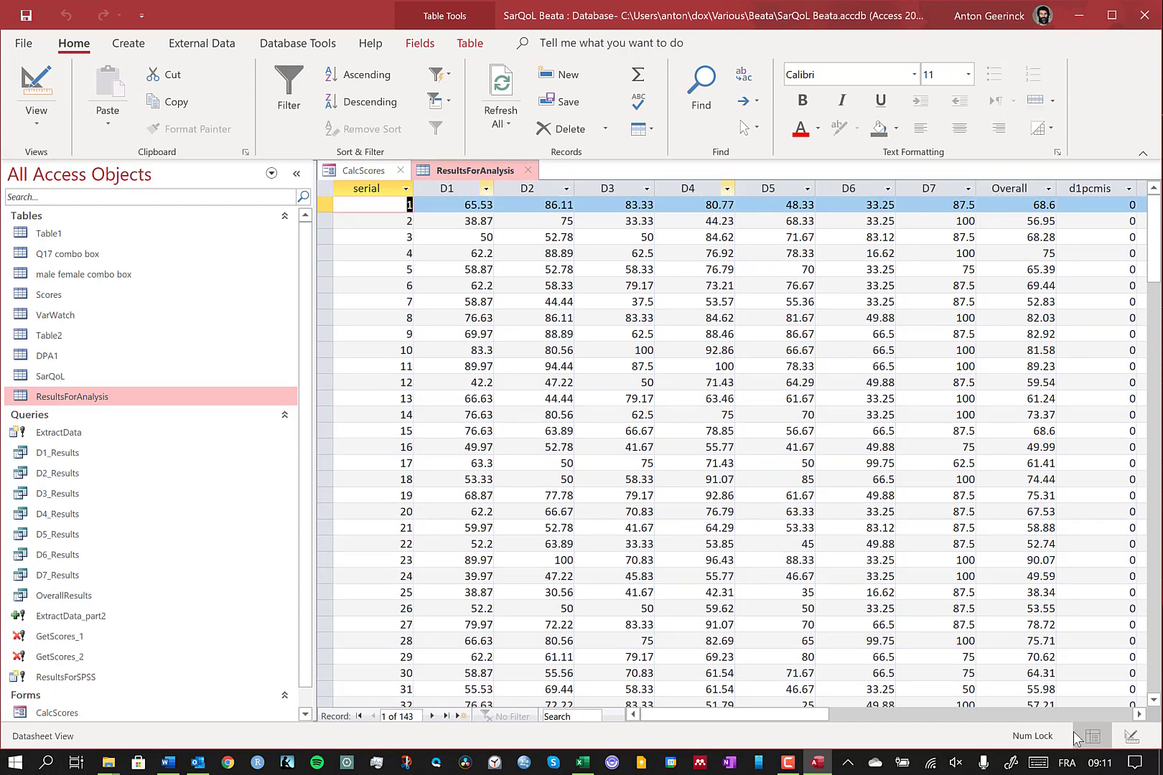
{"action": "scroll", "coordinate": [1139, 717], "scroll_direction": "right", "scroll_amount": 9}
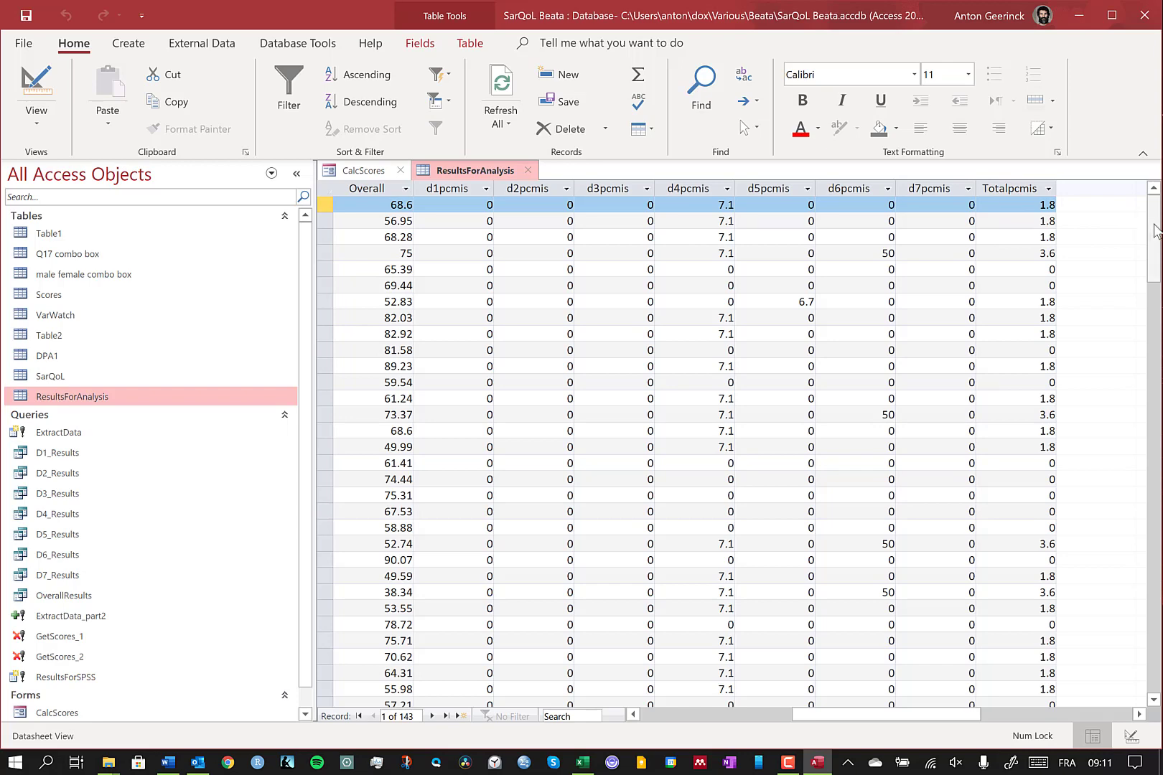
{"action": "left_click_drag", "start_coordinate": [1155, 226], "coordinate": [1124, 585]}
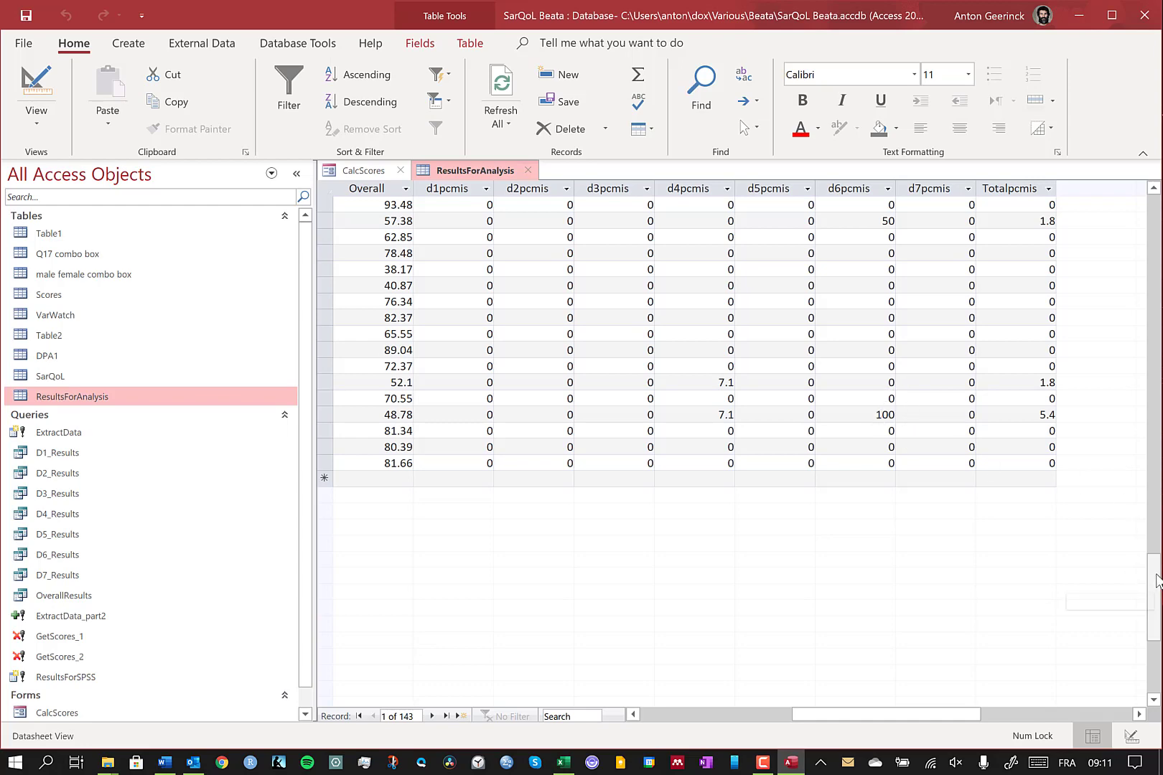
{"action": "left_click_drag", "start_coordinate": [1146, 585], "coordinate": [1150, 222]}
{"action": "left_click_drag", "start_coordinate": [817, 715], "coordinate": [666, 715]}
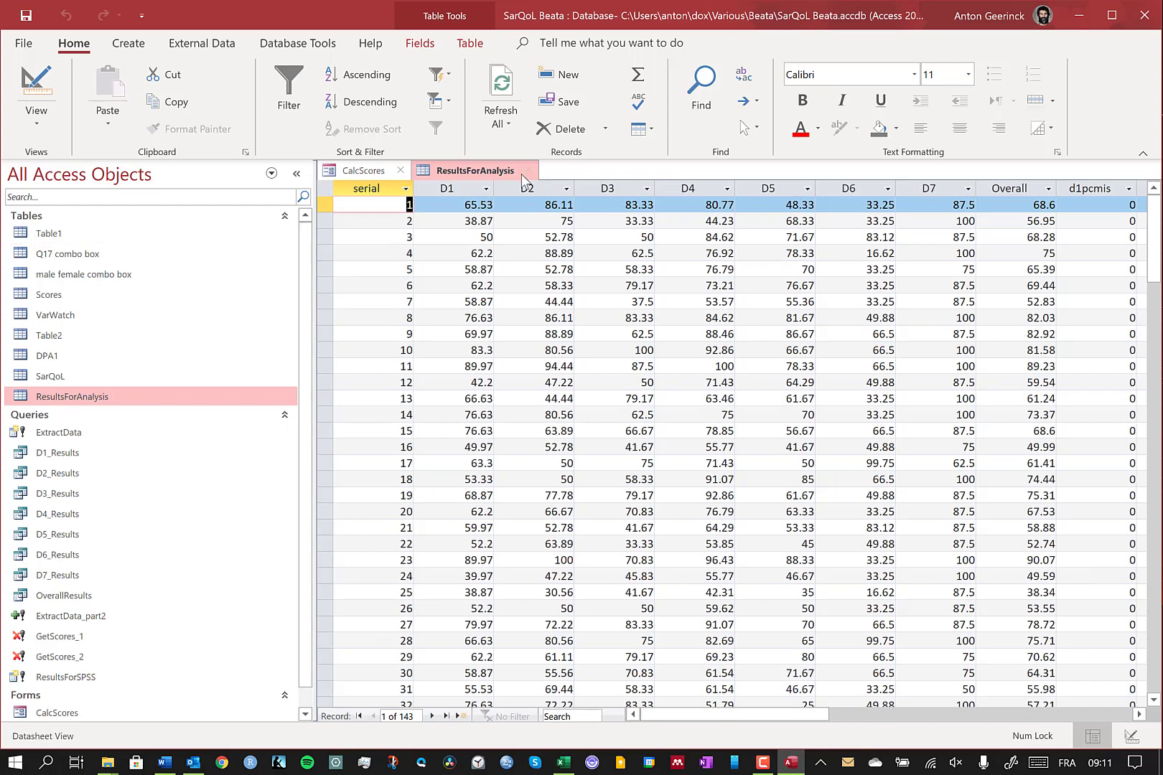
Export the table to the Excel workbook ResultsForAnalysis.xlsx with formatting and layout, opening the file on completion and without saving the export steps
{"action": "left_click", "coordinate": [200, 42]}
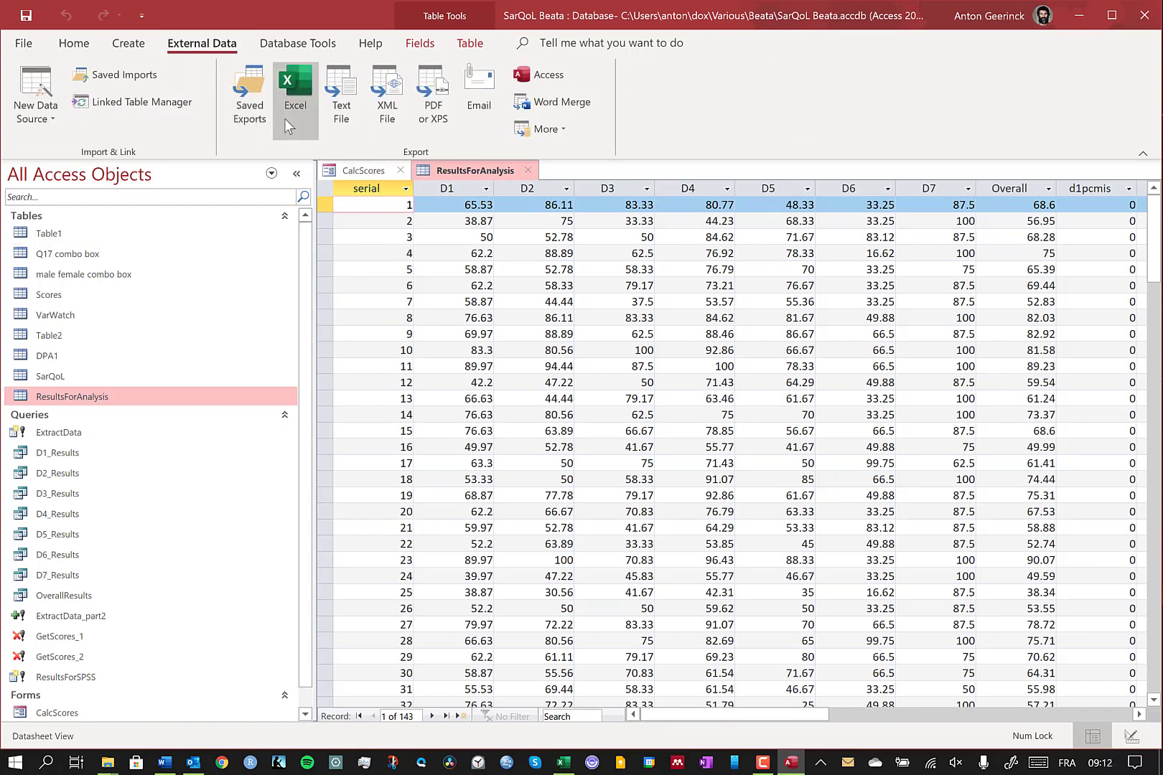
{"action": "left_click", "coordinate": [296, 98]}
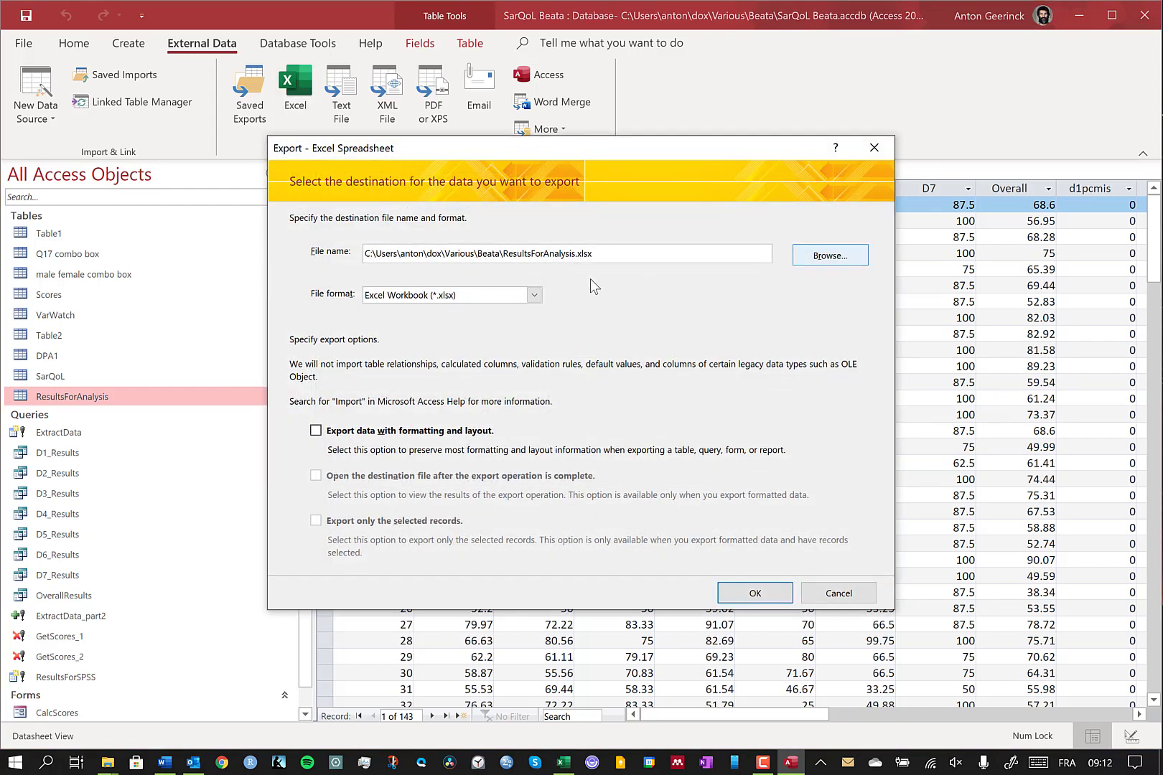
{"action": "left_click", "coordinate": [315, 430]}
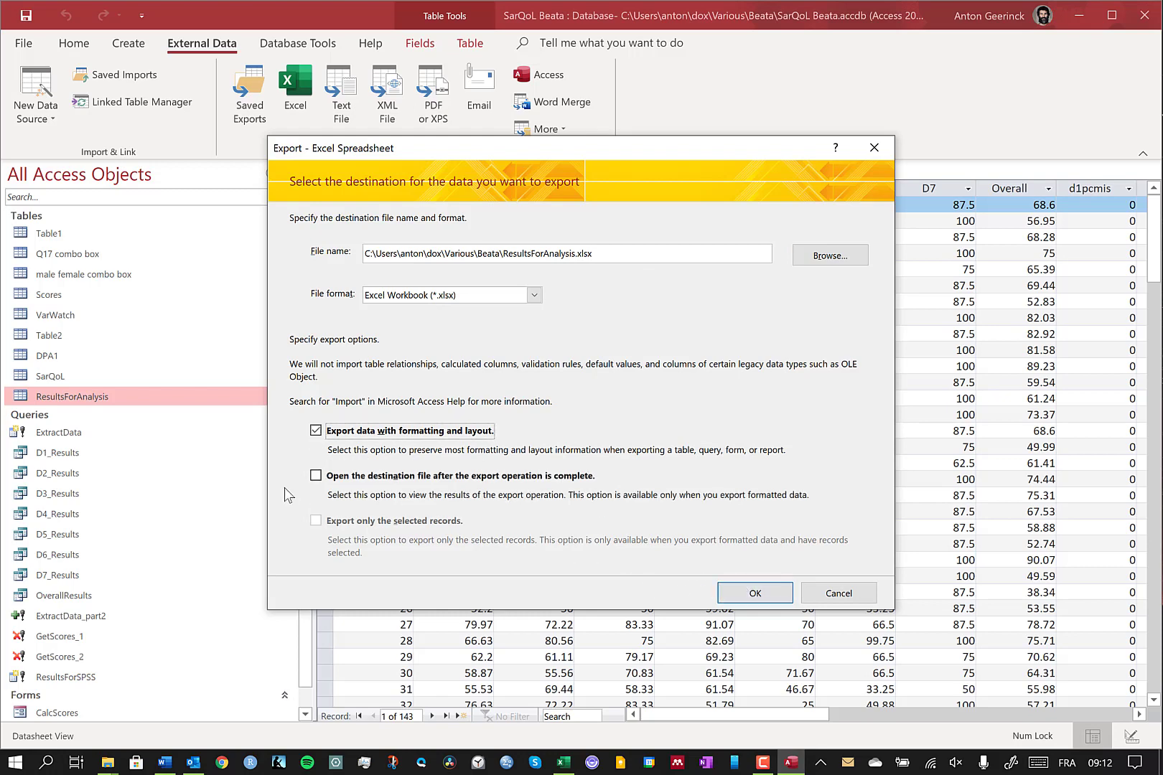
{"action": "left_click", "coordinate": [316, 475]}
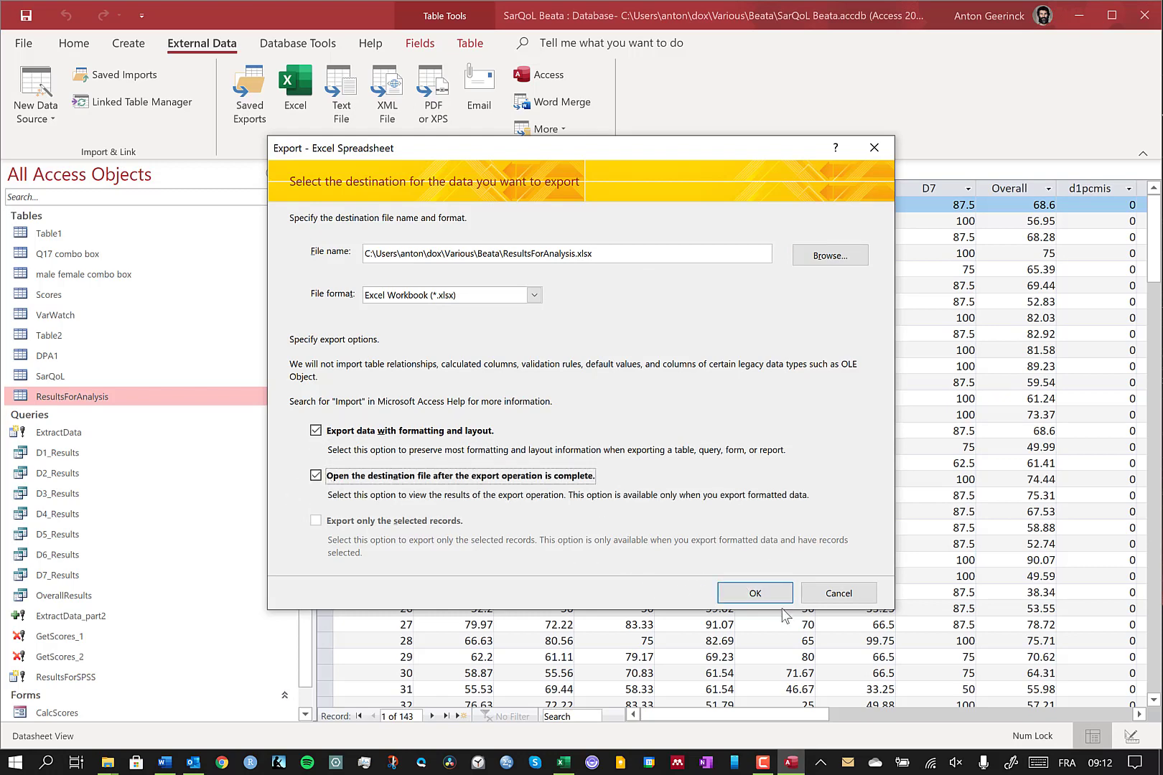
{"action": "left_click", "coordinate": [768, 590]}
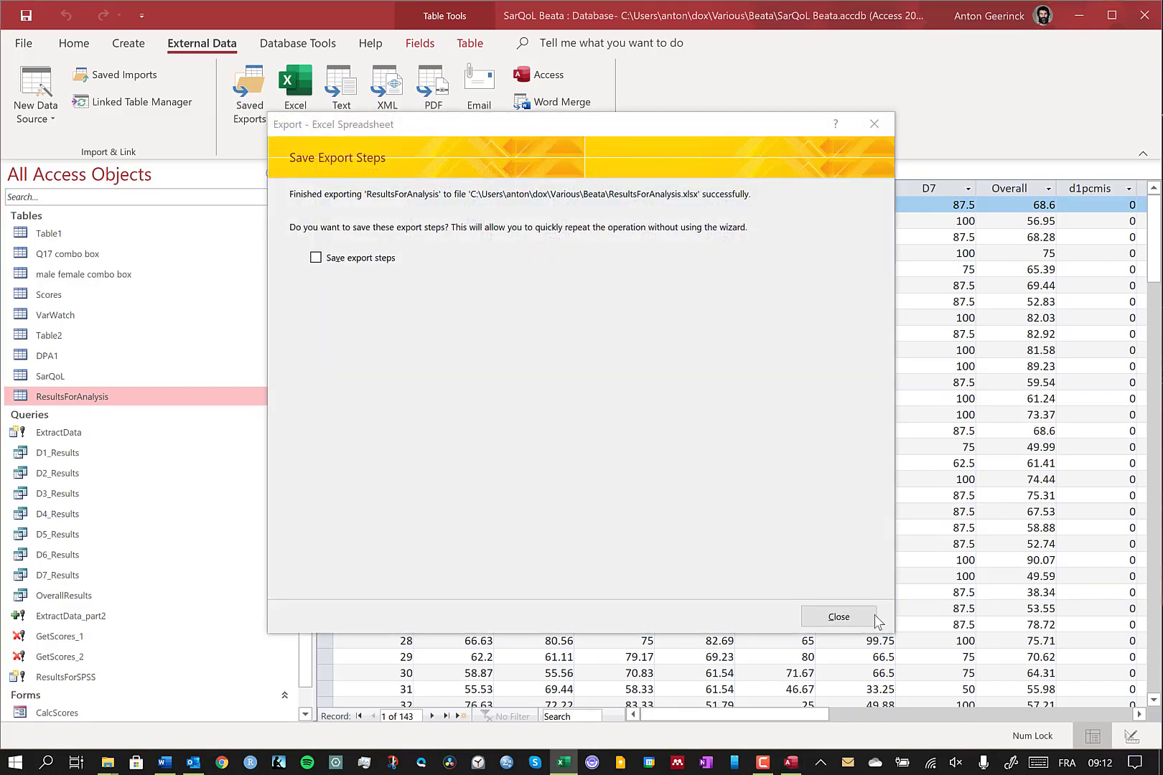
{"action": "left_click", "coordinate": [874, 617]}
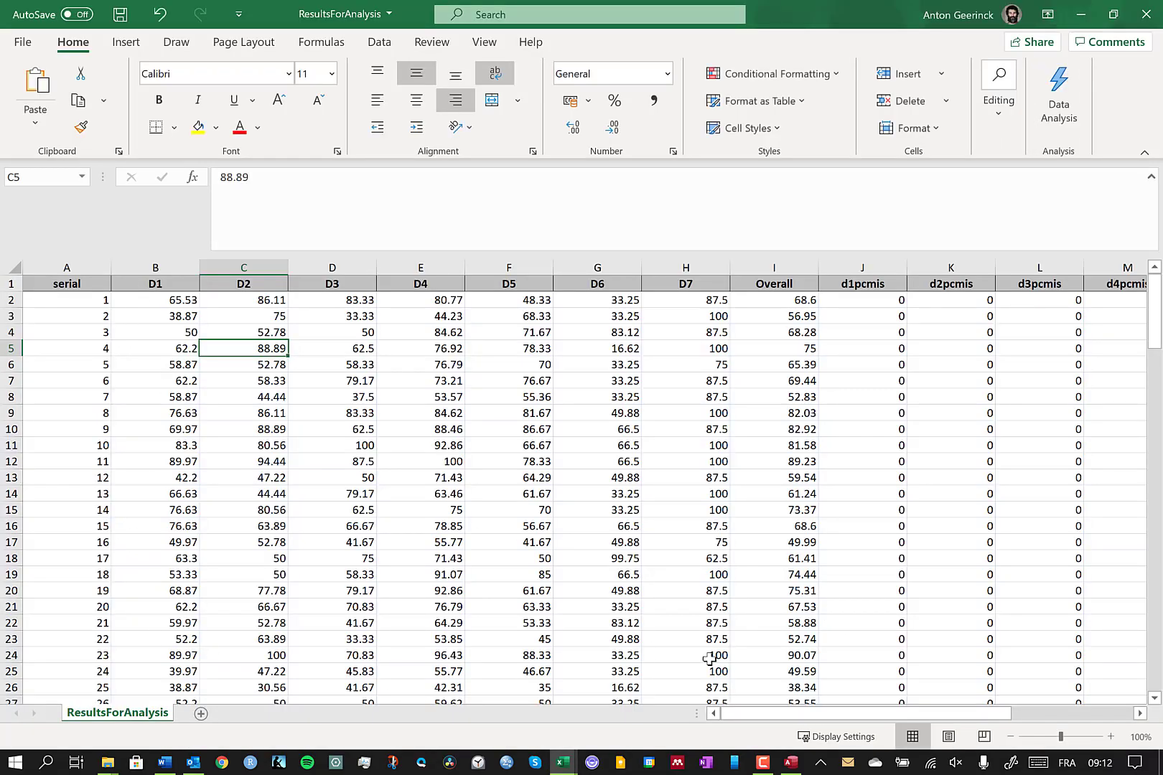
Check the exported workbook down to its last row, save it, minimize it and return to the Access database
{"action": "scroll", "coordinate": [421, 569], "scroll_direction": "down", "scroll_amount": 20}
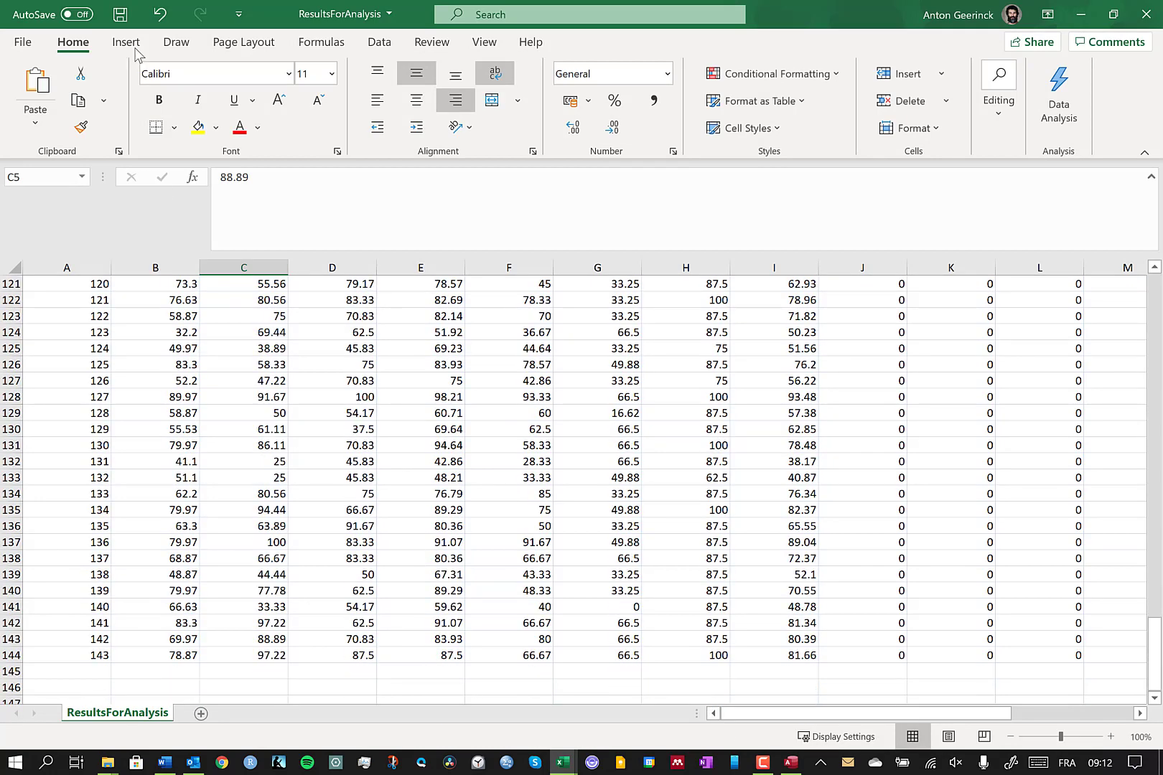
{"action": "left_click", "coordinate": [120, 14]}
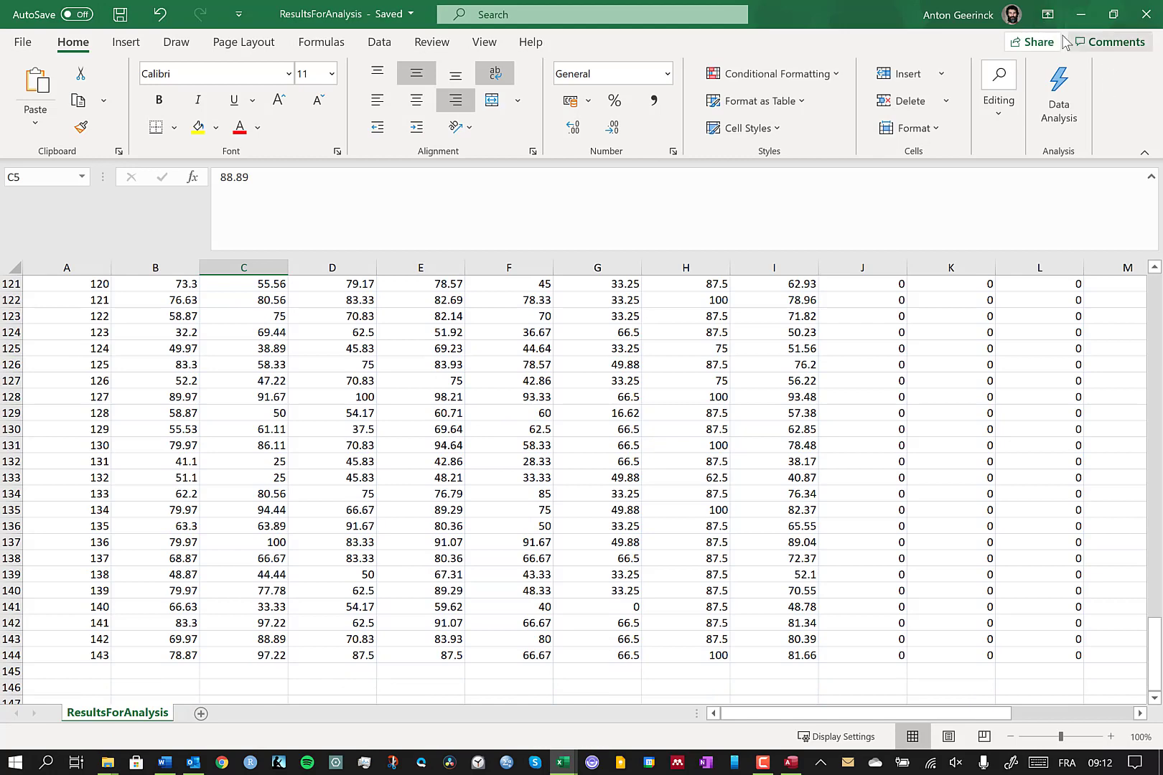
{"action": "left_click", "coordinate": [1080, 15]}
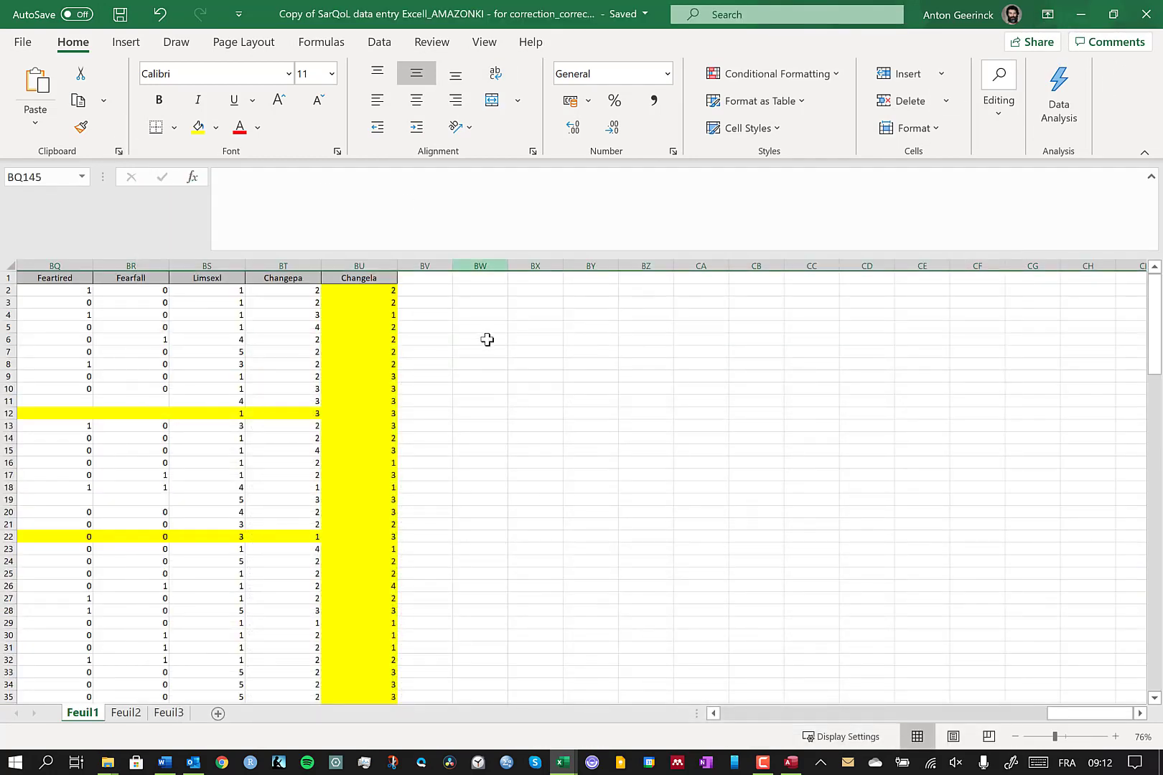
{"action": "left_click", "coordinate": [791, 762]}
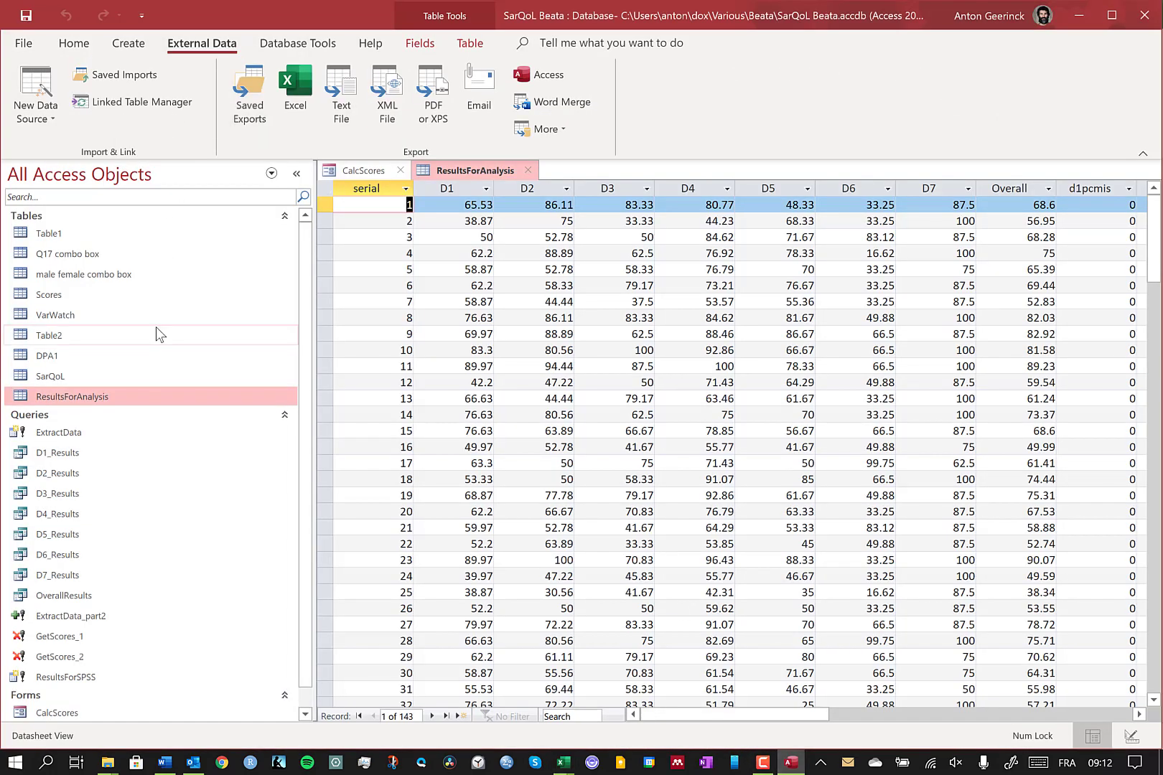
{"action": "left_click", "coordinate": [74, 44]}
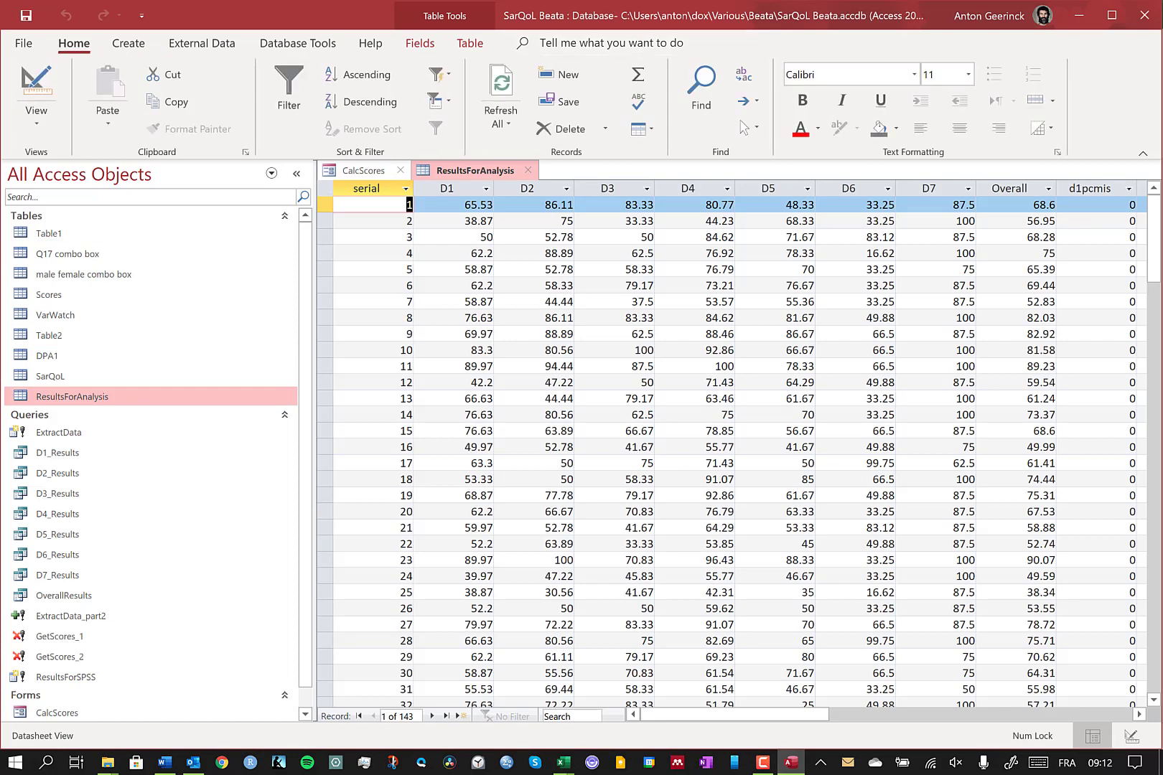